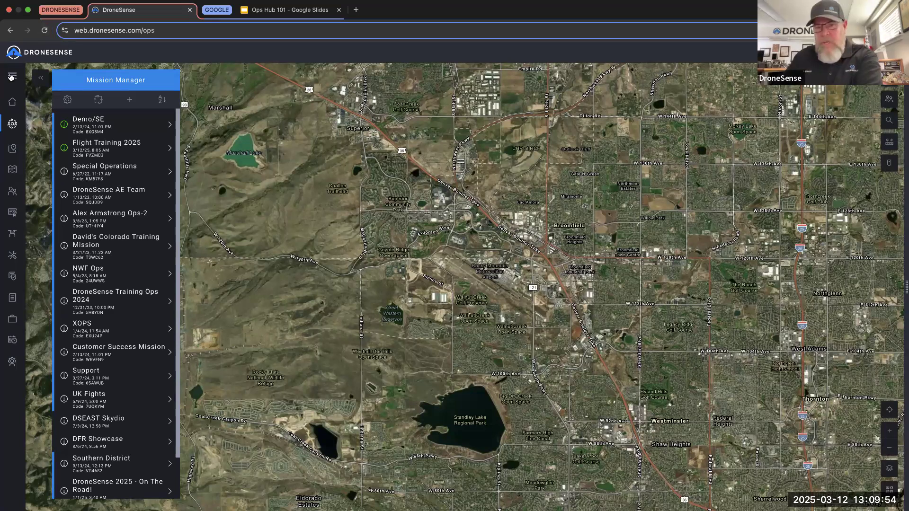
# - Switch to the Dashboard to show the March 2025 flights and incidents calendar
pyautogui.click(11, 77)
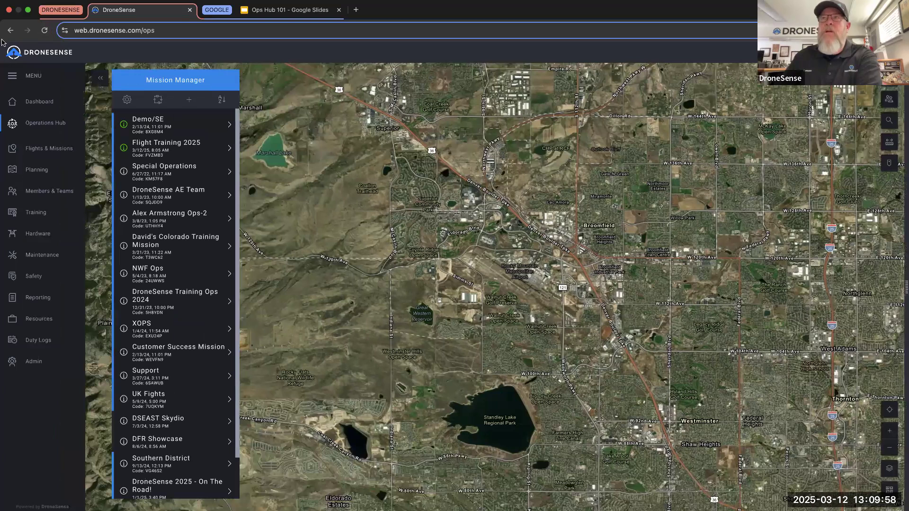
pyautogui.click(37, 103)
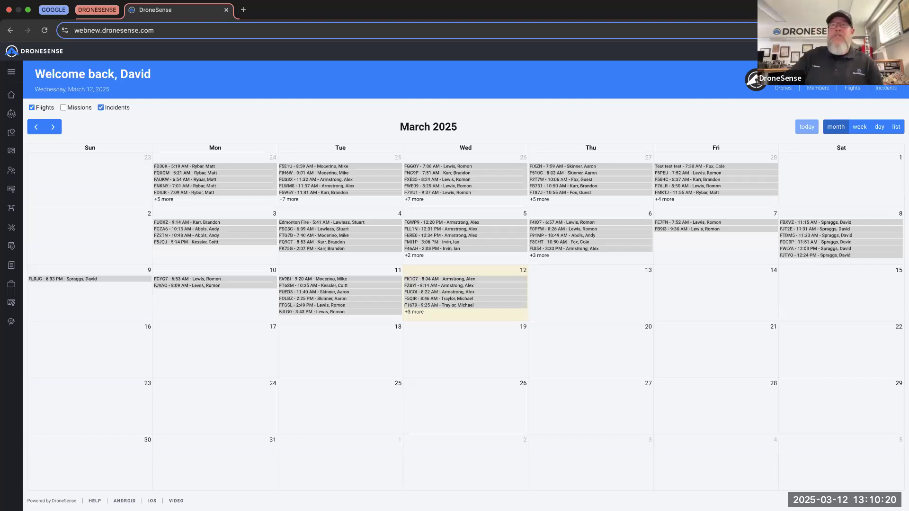
# - Go back to the Operations Hub map with its Mission Manager mission list
pyautogui.click(11, 73)
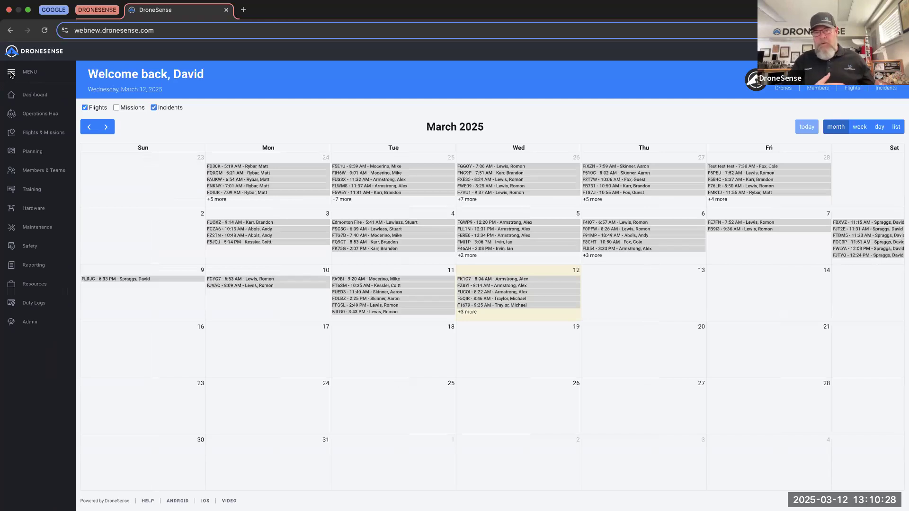
pyautogui.click(41, 113)
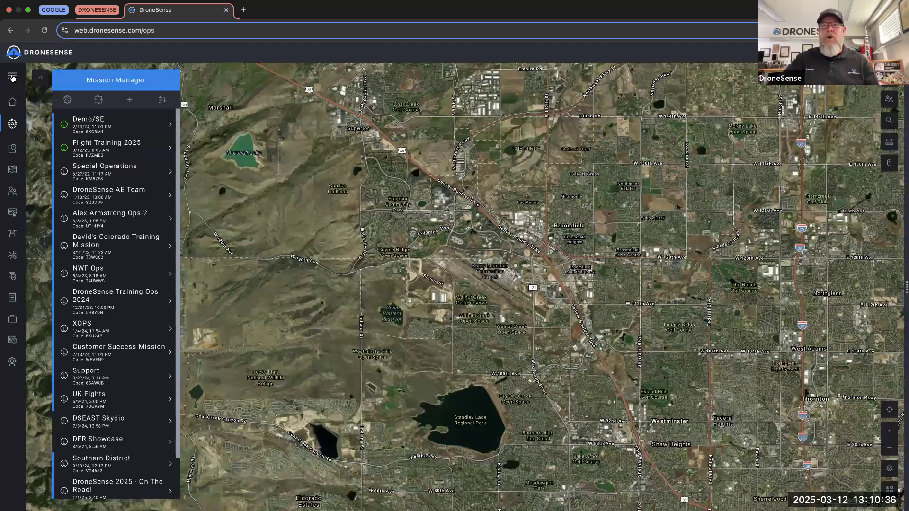
# - Hide the Mission Manager list to reveal the full Broomfield and Standley Lake satellite map
pyautogui.click(12, 77)
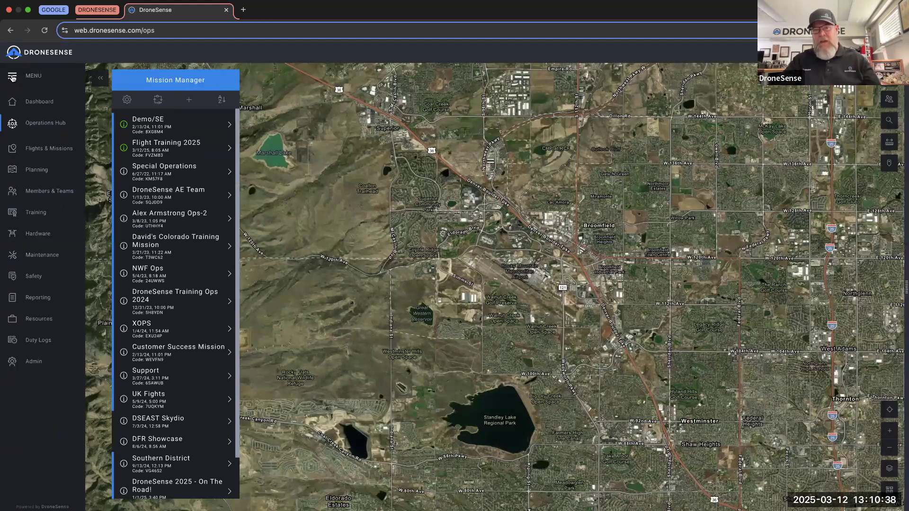
pyautogui.click(12, 77)
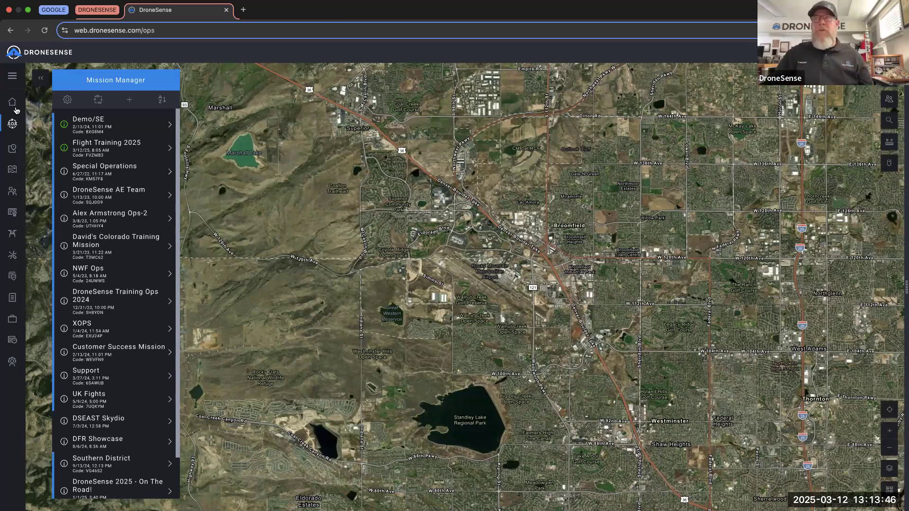
pyautogui.click(38, 79)
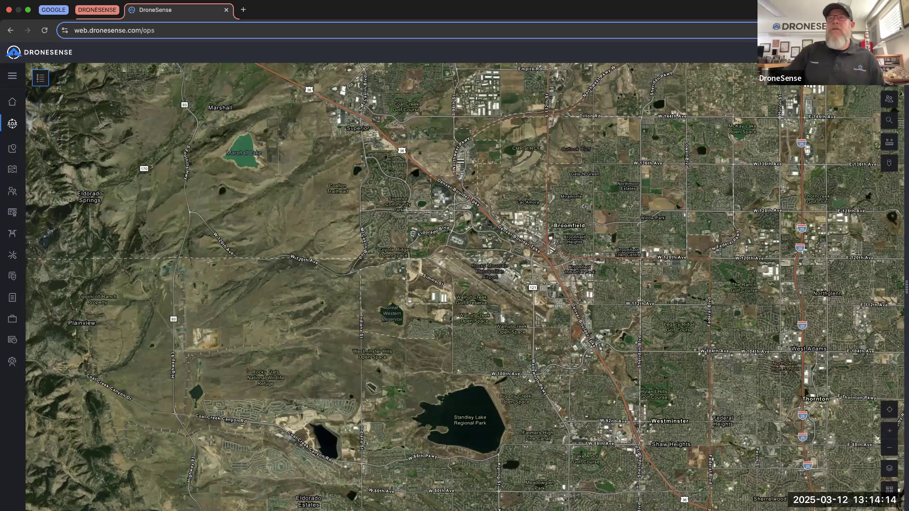
# - Reopen the Mission Manager list and bring up the Mission Options dialog to add a mission
pyautogui.click(48, 79)
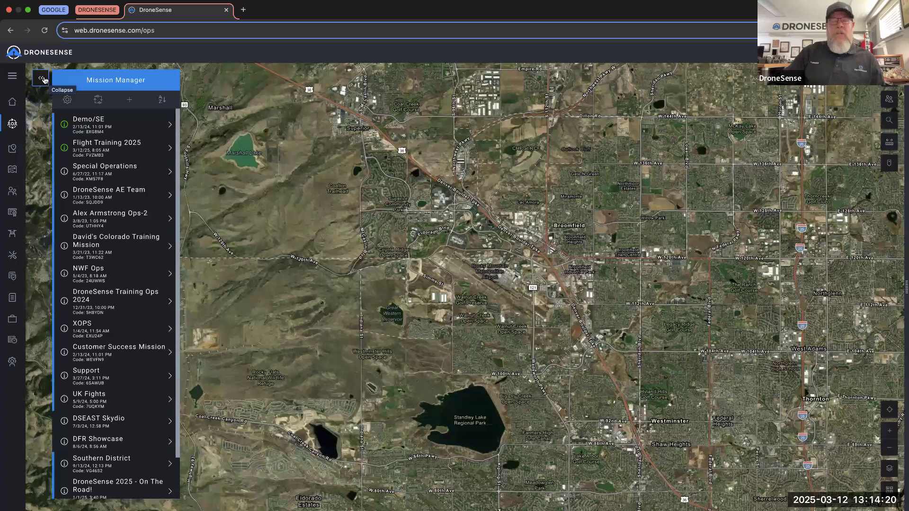
pyautogui.click(42, 79)
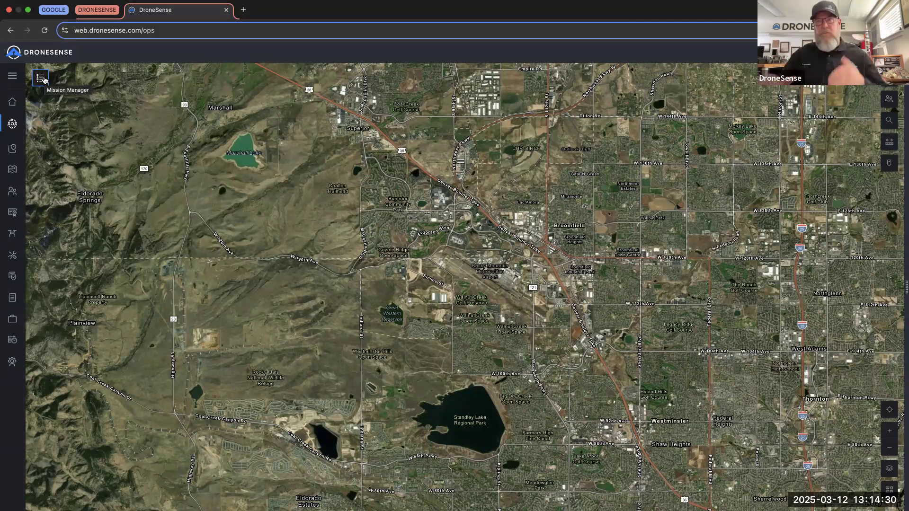
pyautogui.click(41, 78)
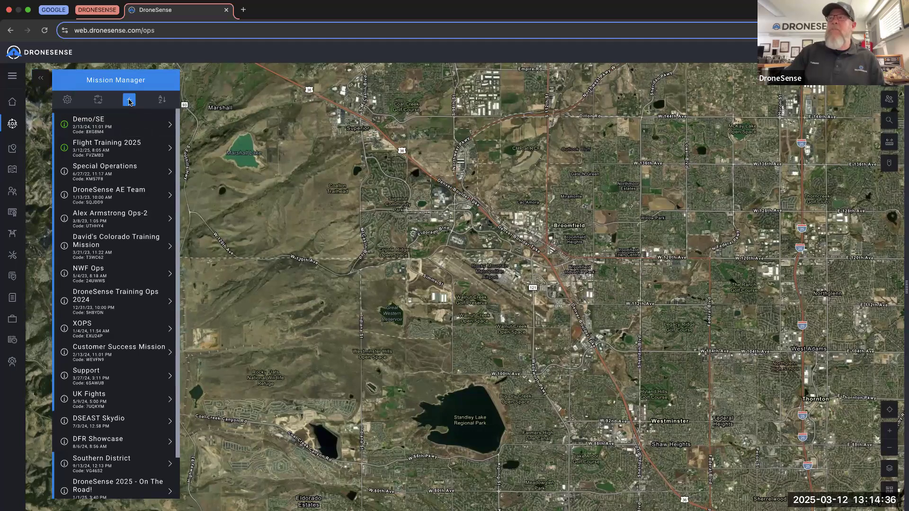
pyautogui.click(129, 101)
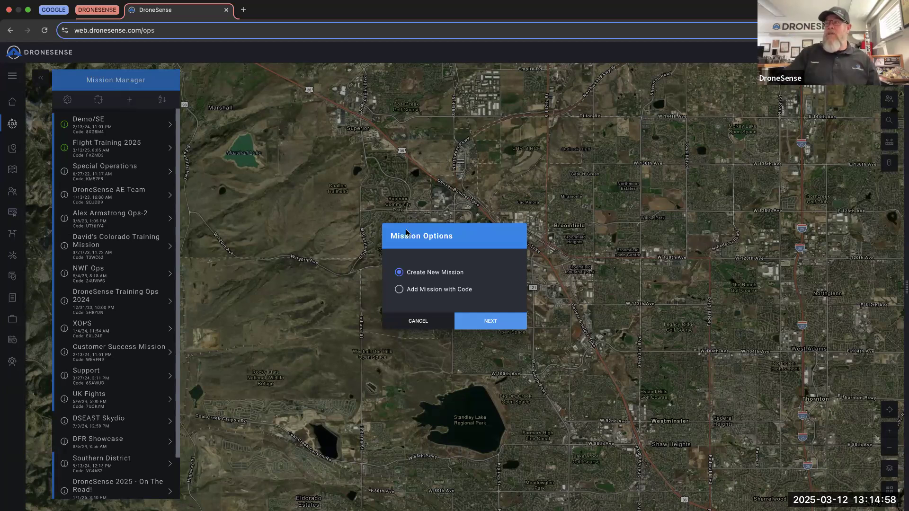
# - Try Add Mission with Code, then cancel the code entry without adding anything
pyautogui.click(400, 290)
pyautogui.click(514, 322)
pyautogui.click(424, 277)
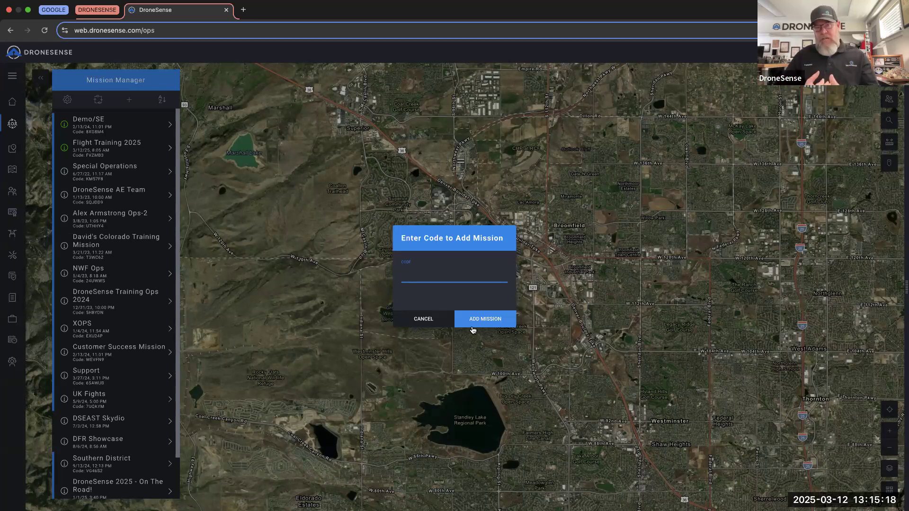
pyautogui.click(432, 319)
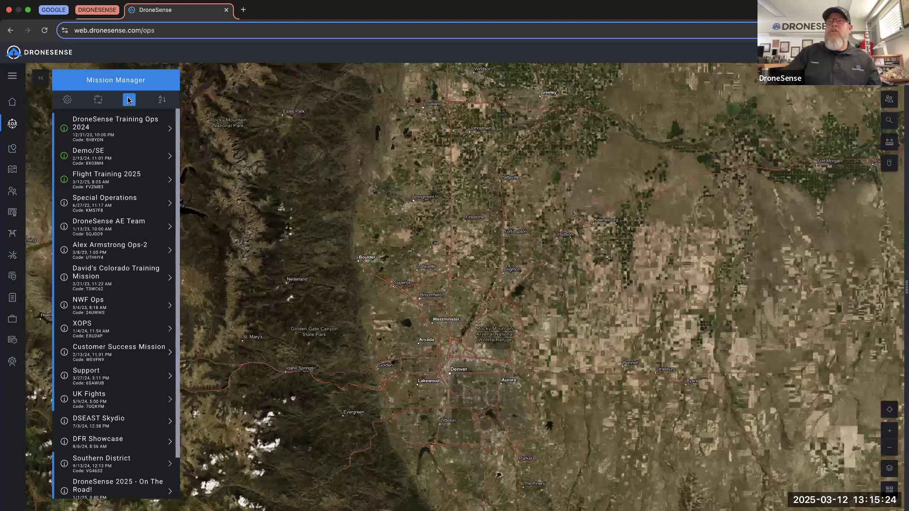
# - Start a new mission named 'DroneSense Basic Training 2025 OpsHib 101'
pyautogui.click(130, 99)
pyautogui.click(479, 315)
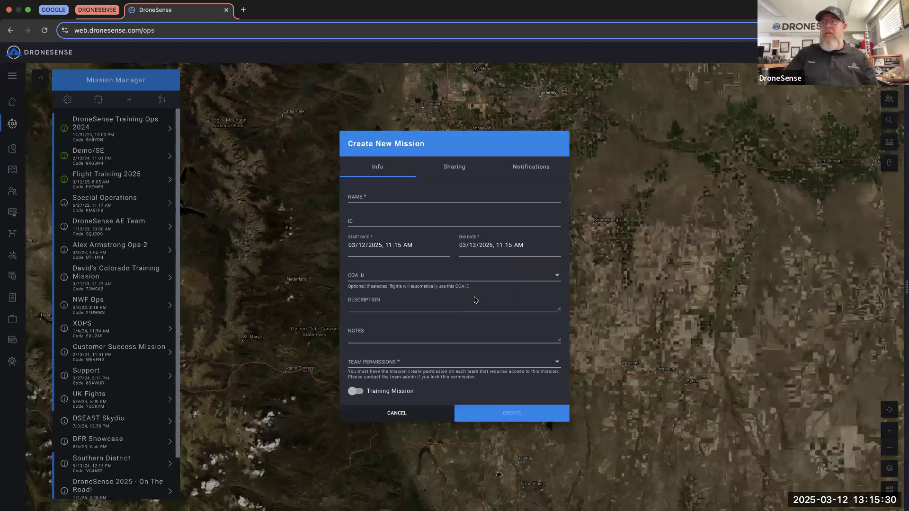
pyautogui.click(446, 171)
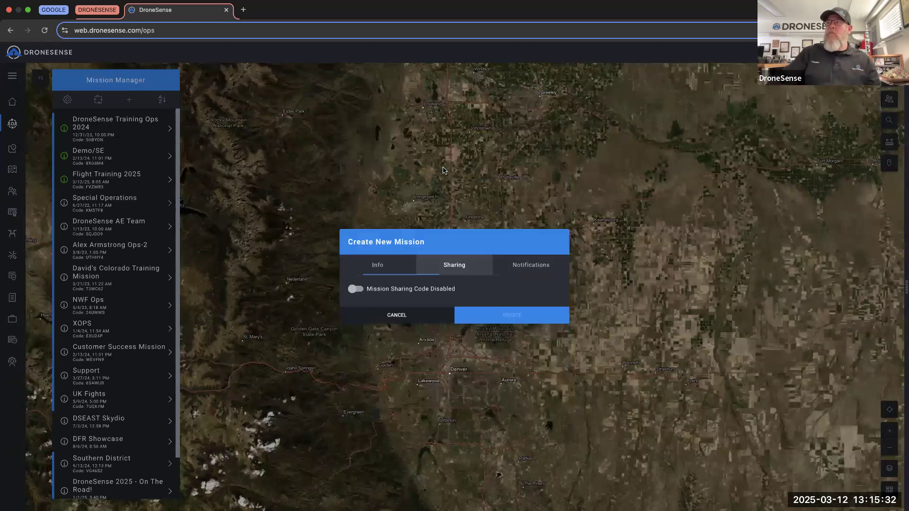
pyautogui.click(529, 272)
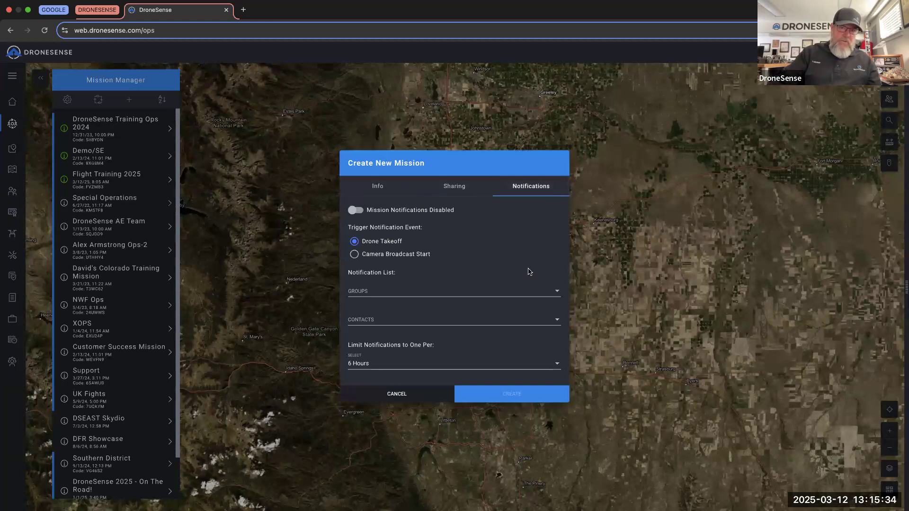
pyautogui.click(373, 190)
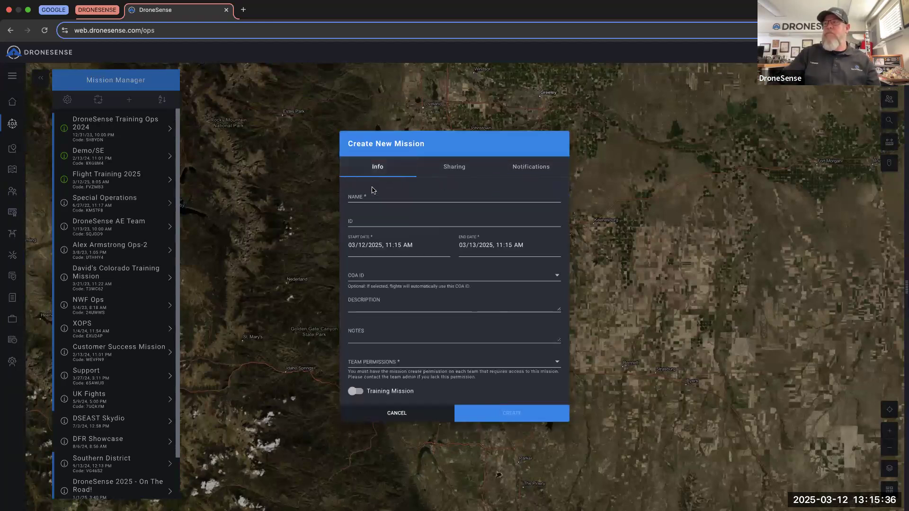
pyautogui.click(365, 197)
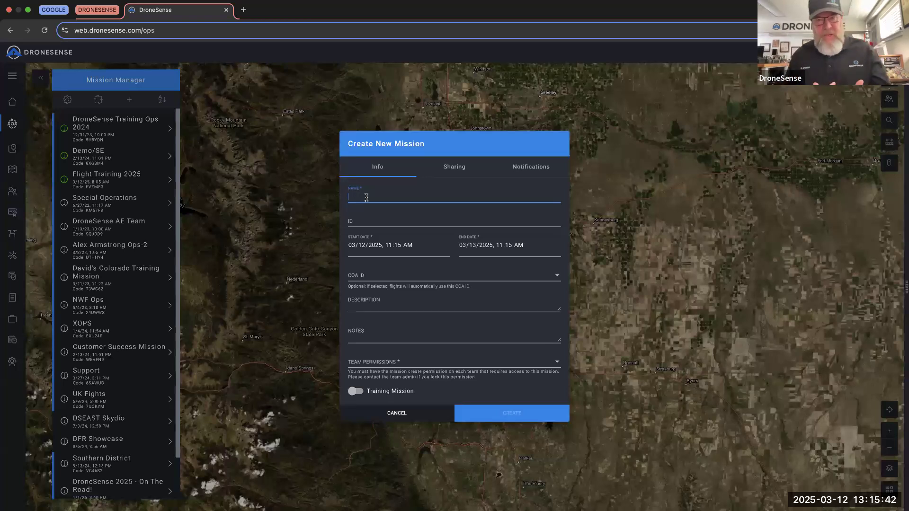
pyautogui.write('Dron')
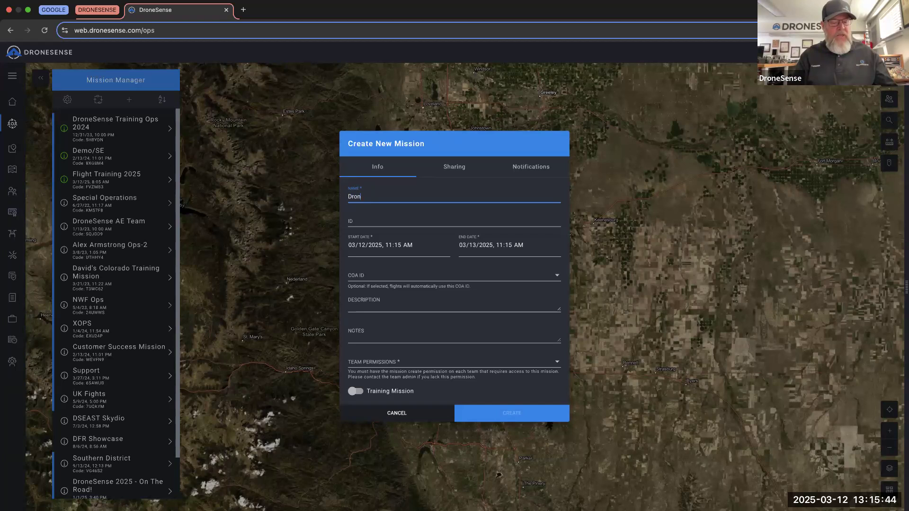
pyautogui.write('eSense Basic Training ')
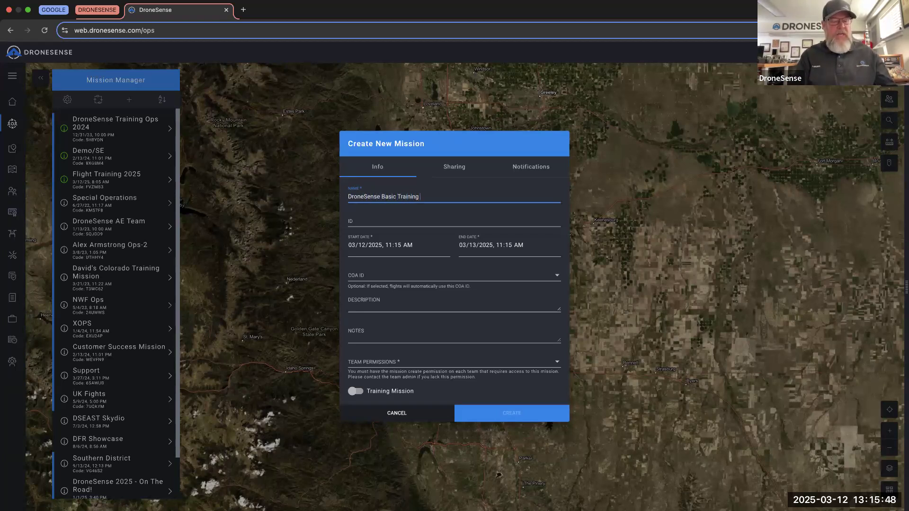
pyautogui.write('2025 Ops')
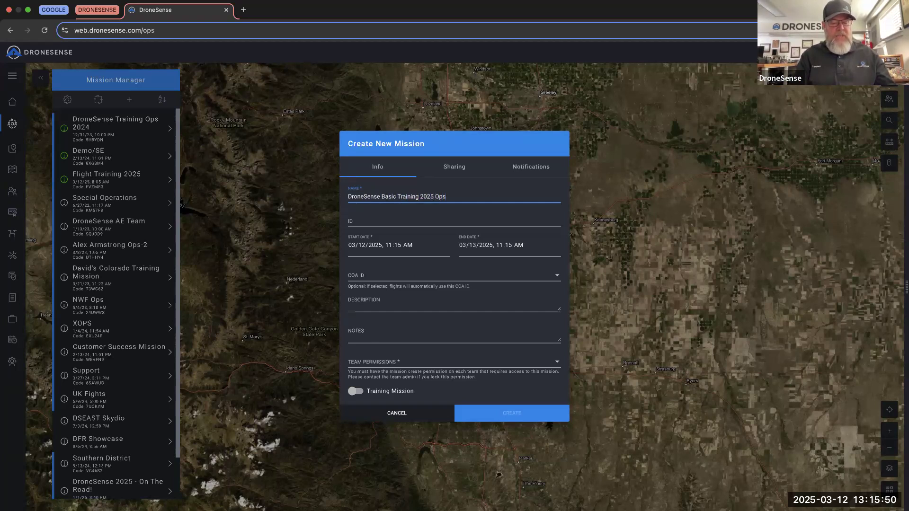
pyautogui.write('Hib 101')
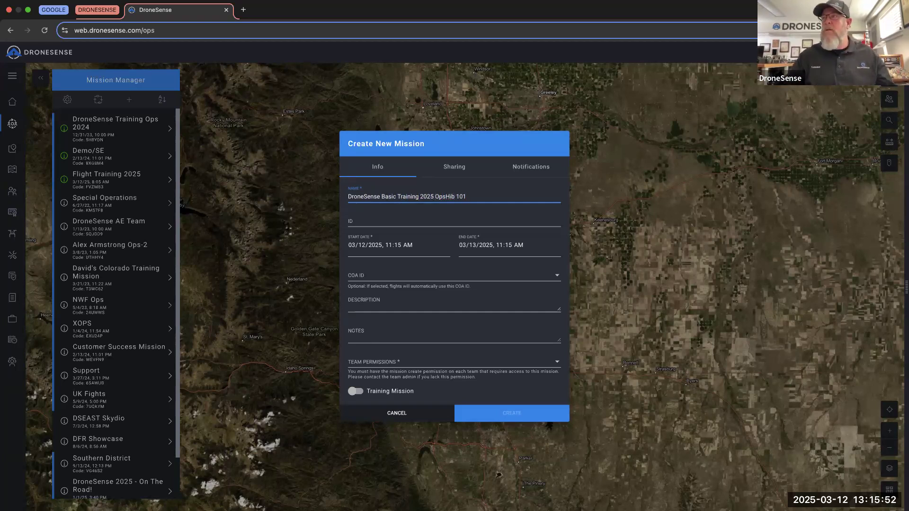
pyautogui.click(372, 221)
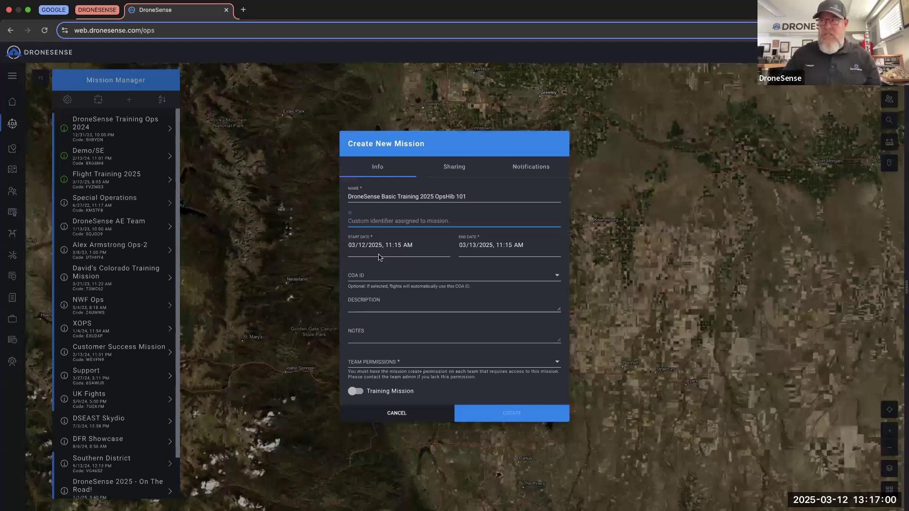
# - Set end year 2029, COA ID NONE, and description 'Test mission for basic training.'
pyautogui.click(487, 246)
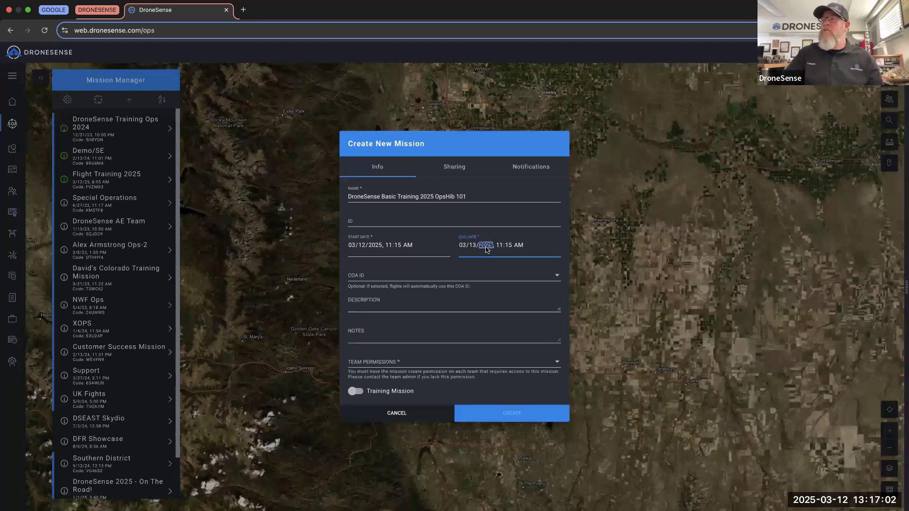
pyautogui.write('2029')
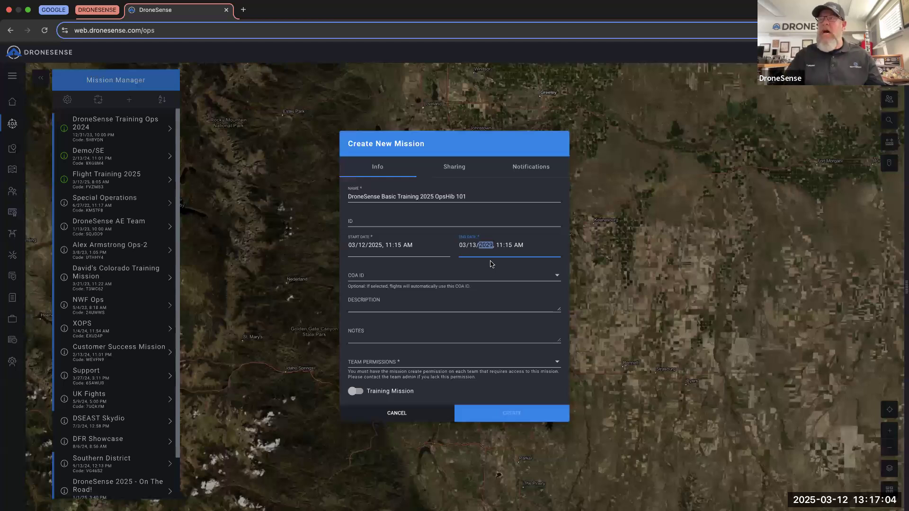
pyautogui.click(392, 279)
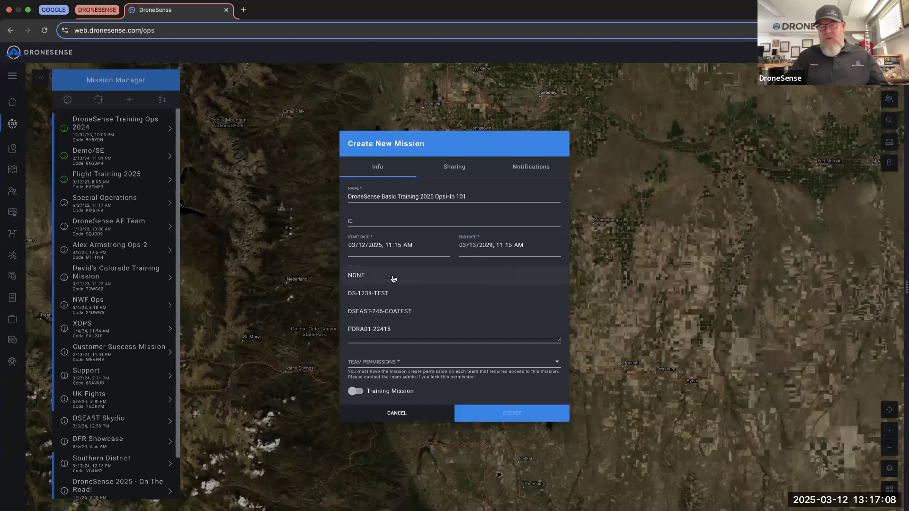
pyautogui.click(376, 277)
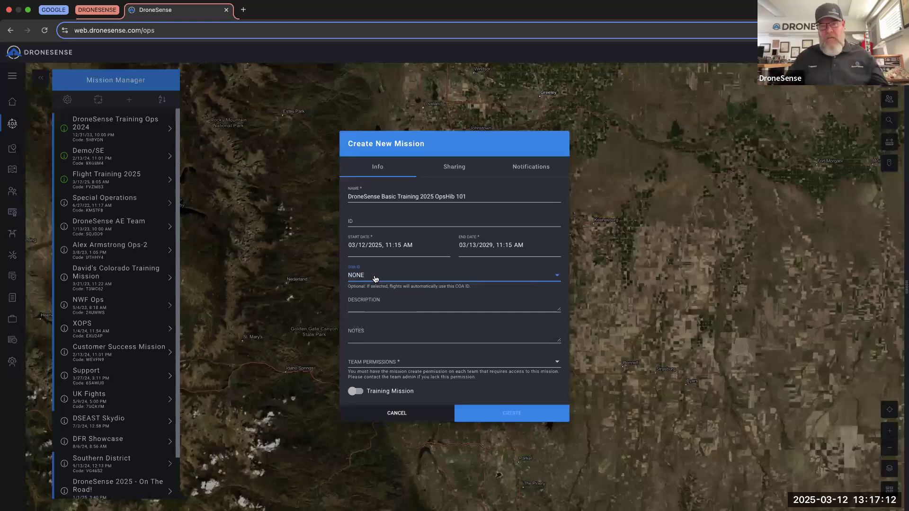
pyautogui.click(372, 307)
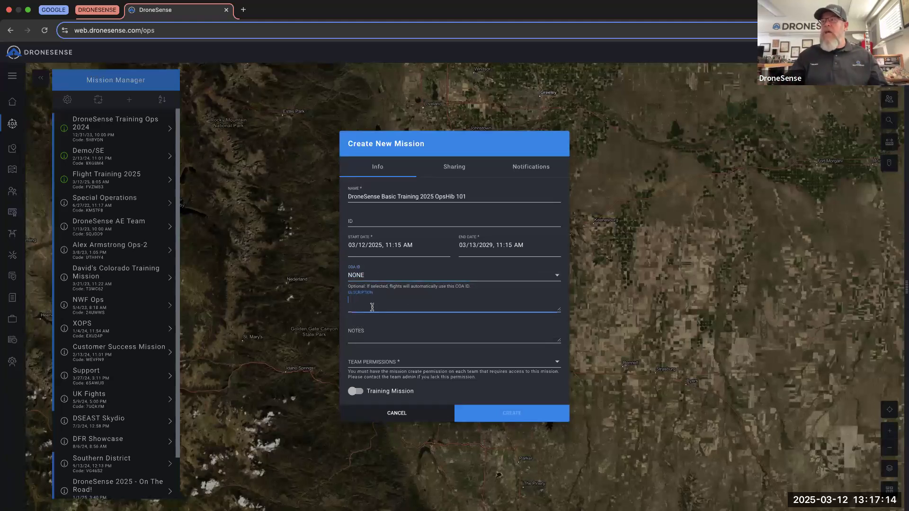
pyautogui.write('Tes')
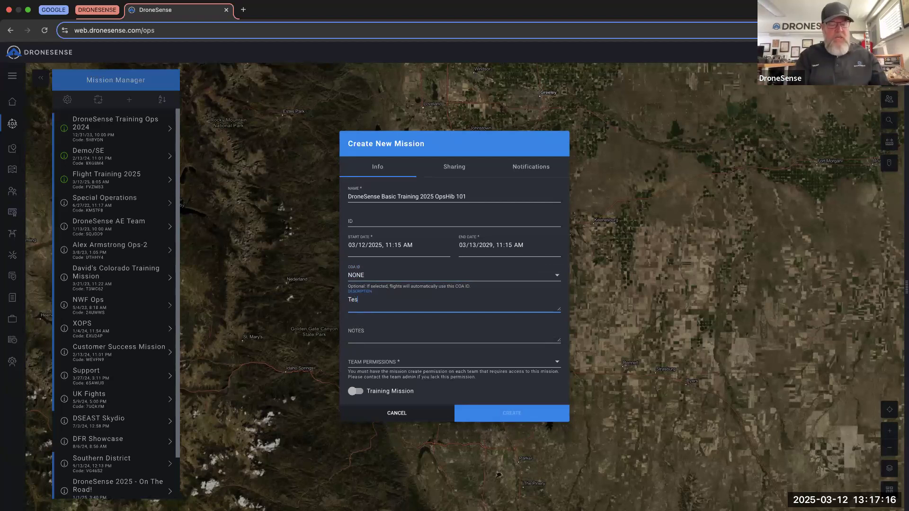
pyautogui.write('t mission for bas')
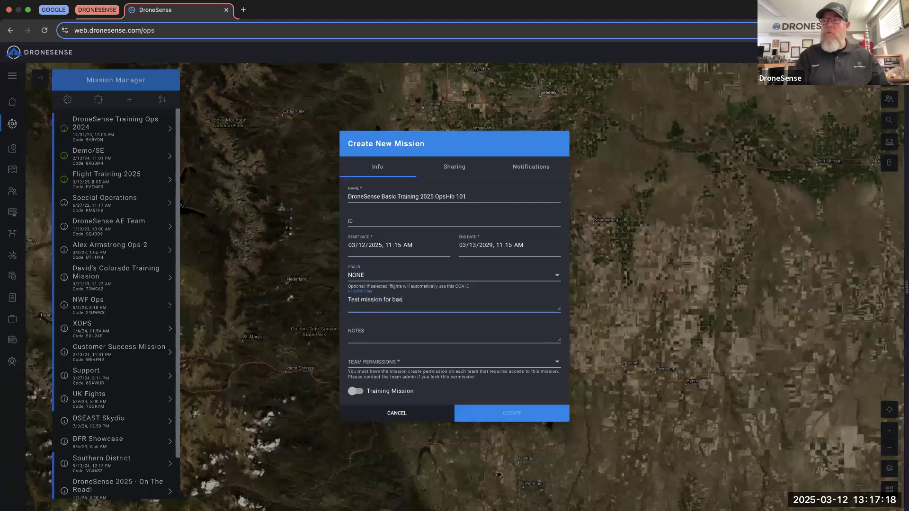
pyautogui.write('ic training.')
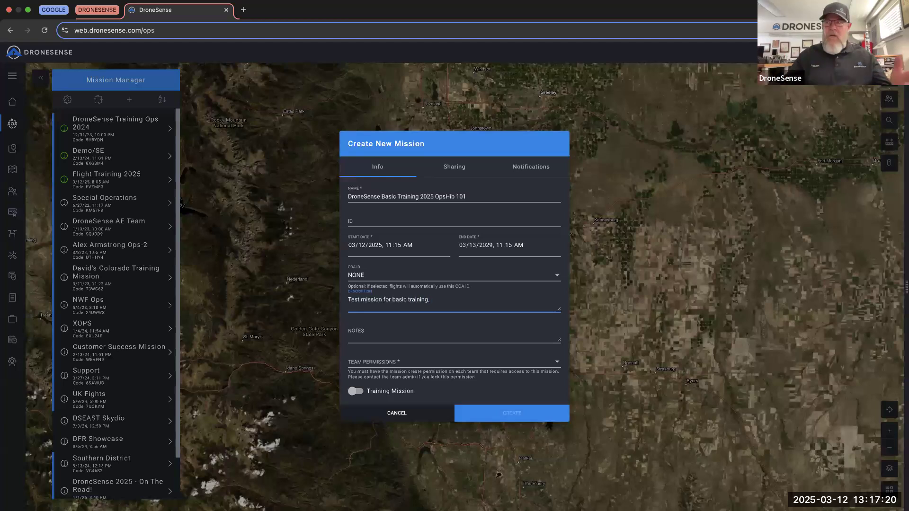
pyautogui.click(417, 337)
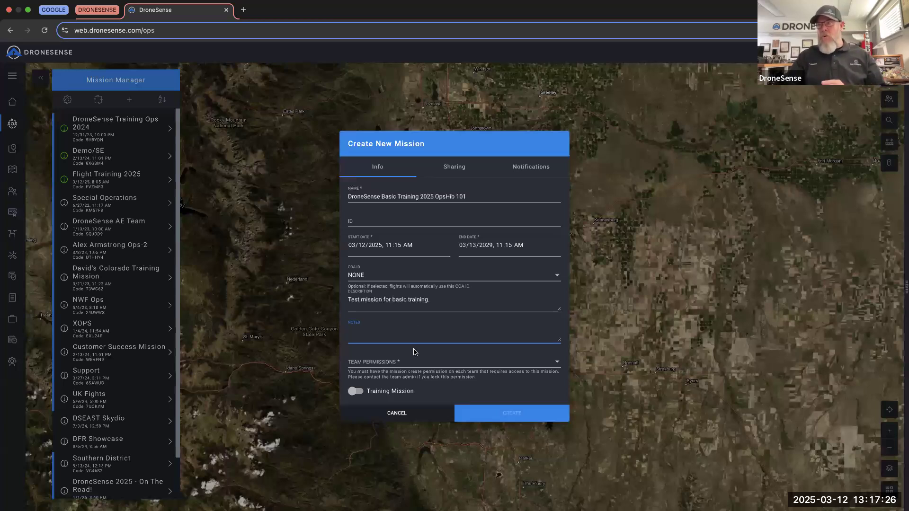
pyautogui.click(424, 366)
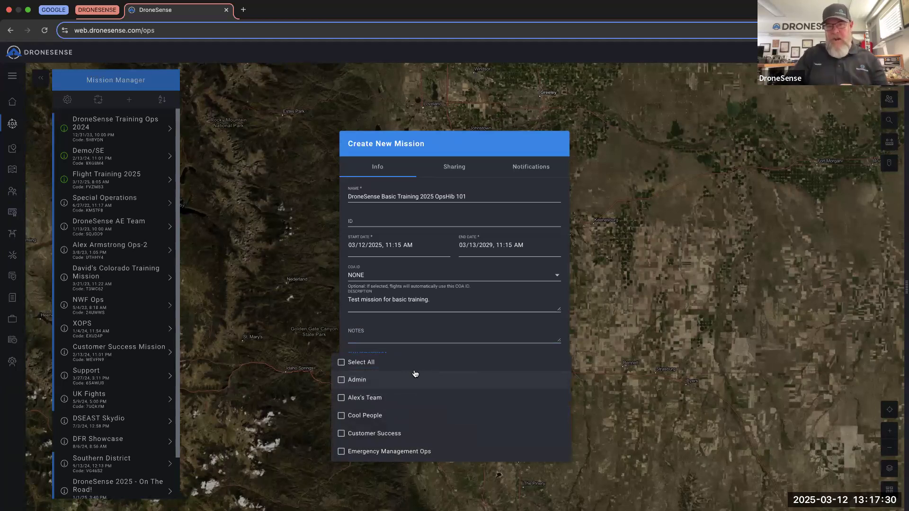
# - Give all teams permission on the mission and mark it as a training mission
pyautogui.scroll(-3, 419, 399)
pyautogui.scroll(-3, 420, 399)
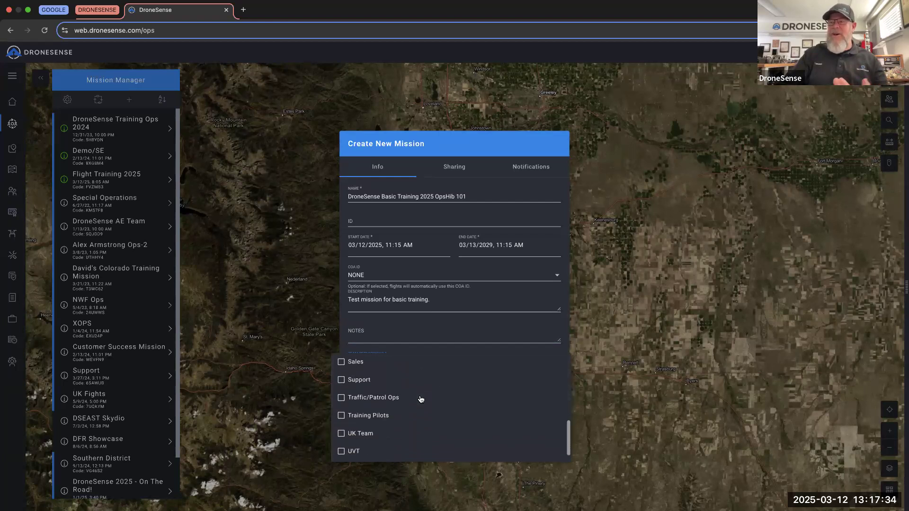
pyautogui.scroll(6, 419, 399)
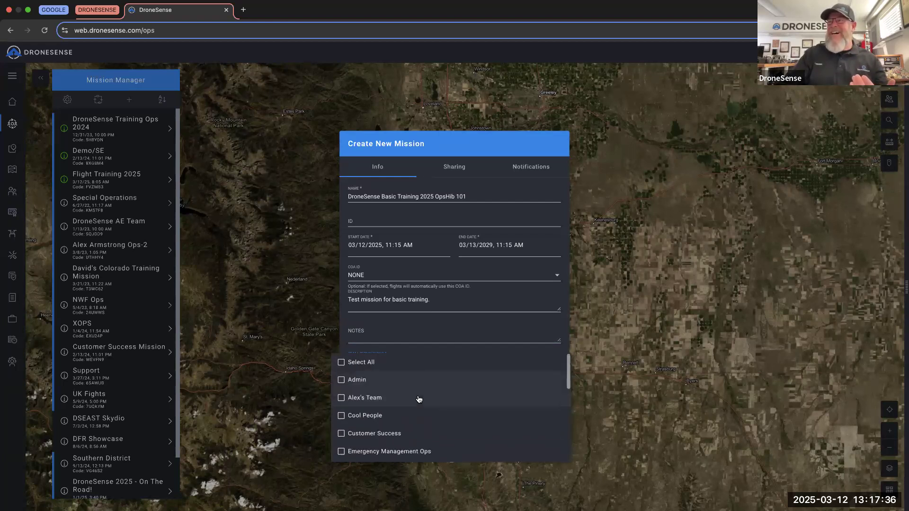
pyautogui.click(341, 363)
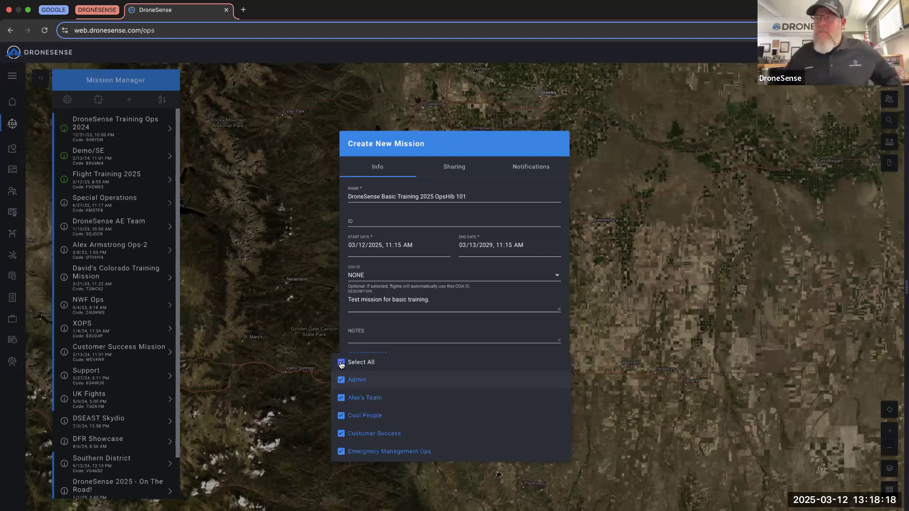
pyautogui.click(478, 322)
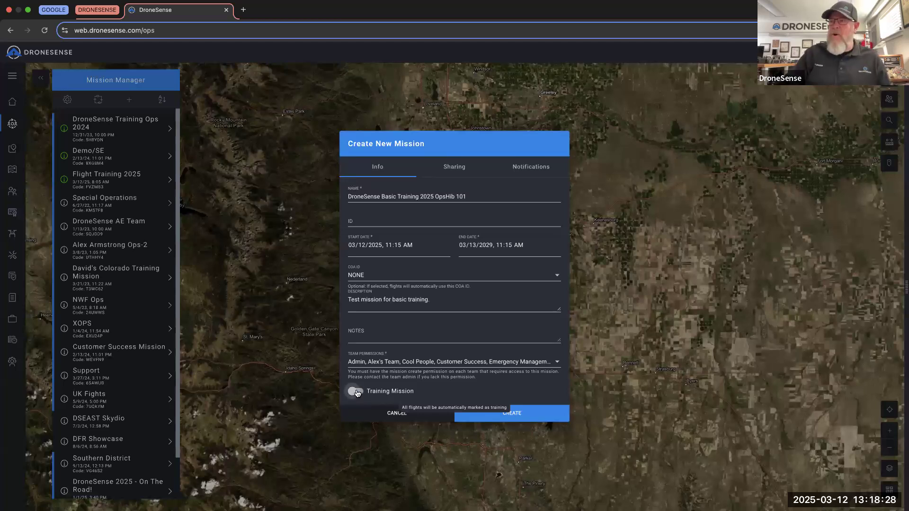
pyautogui.click(356, 393)
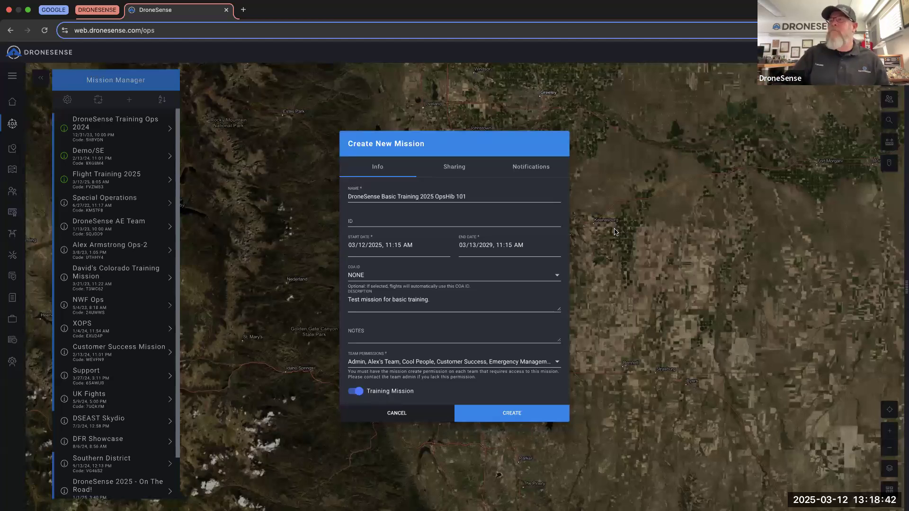
pyautogui.click(453, 168)
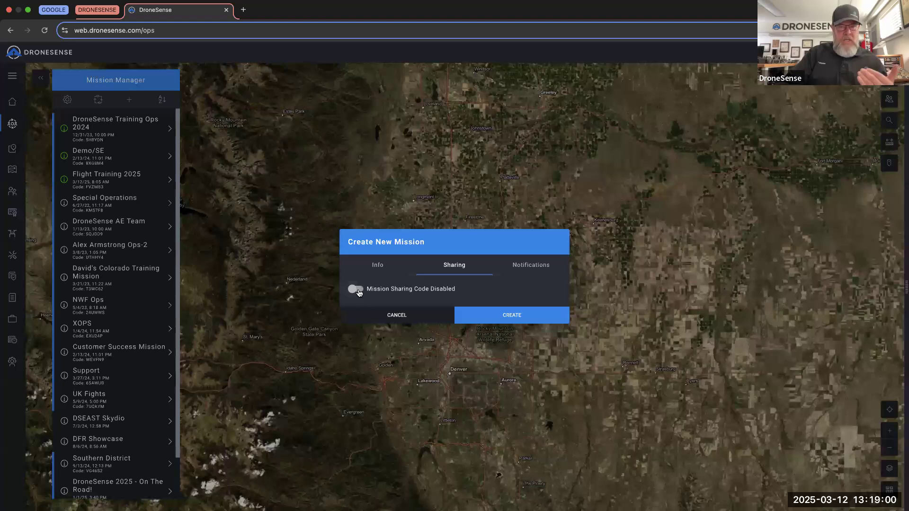
# - Enable a sharing code valid until 03/13/2029, letting holders share drones and map layers
pyautogui.click(355, 289)
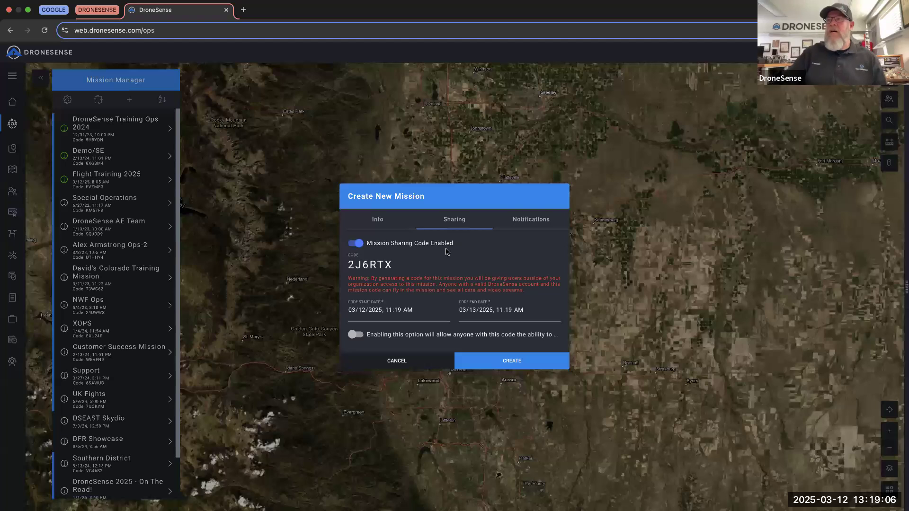
pyautogui.moveTo(389, 265); pyautogui.dragTo(349, 266)
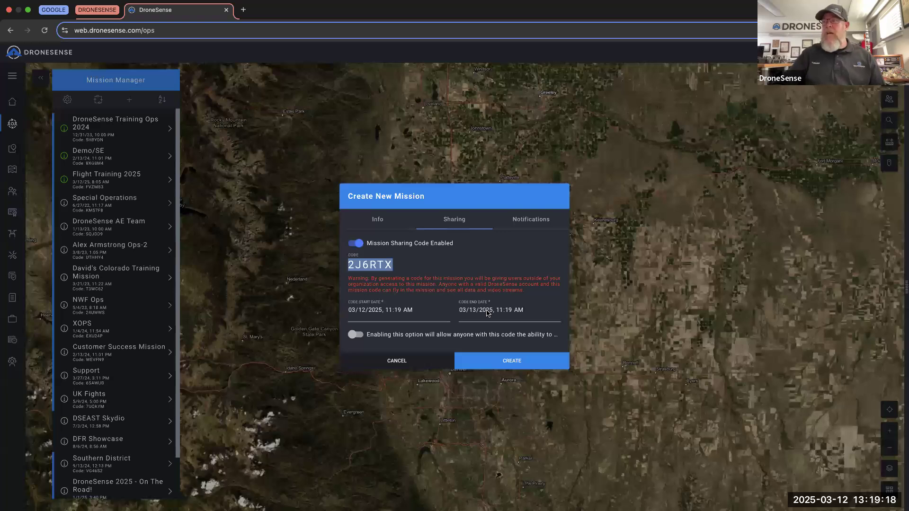
pyautogui.click(488, 313)
pyautogui.write('2029')
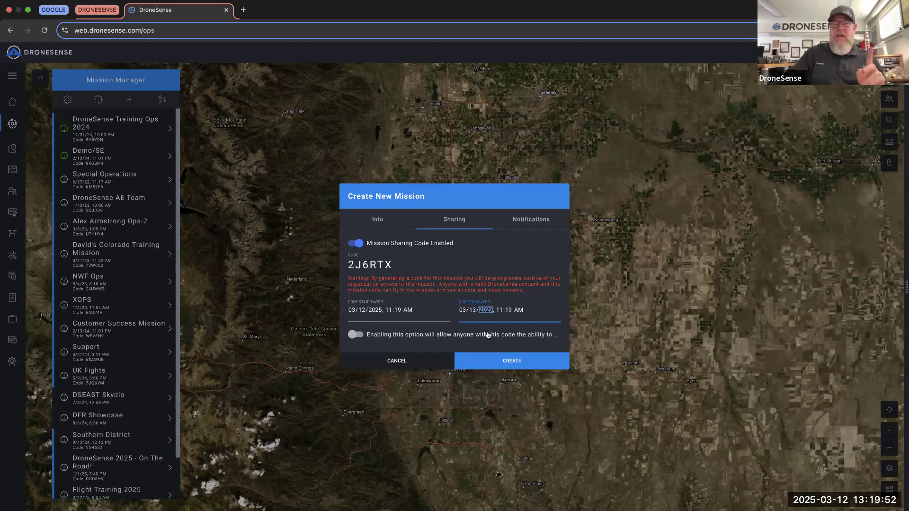
pyautogui.click(358, 336)
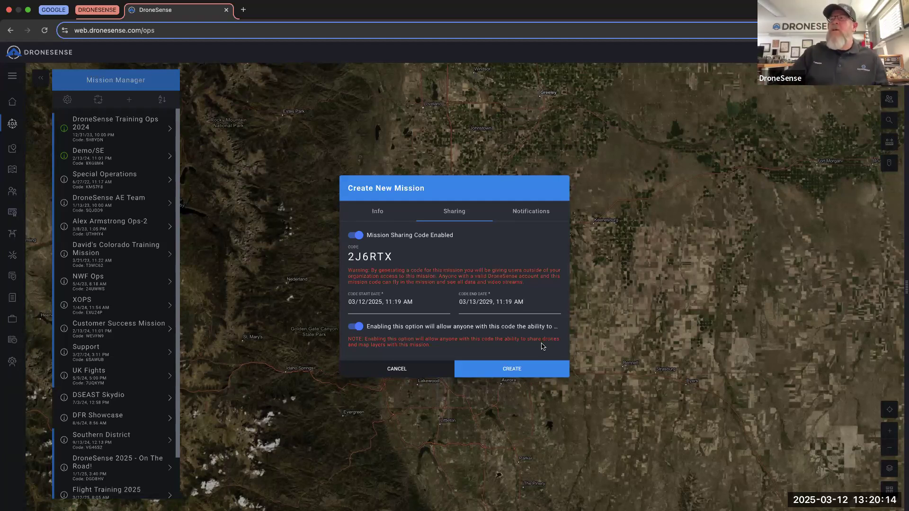
pyautogui.click(377, 217)
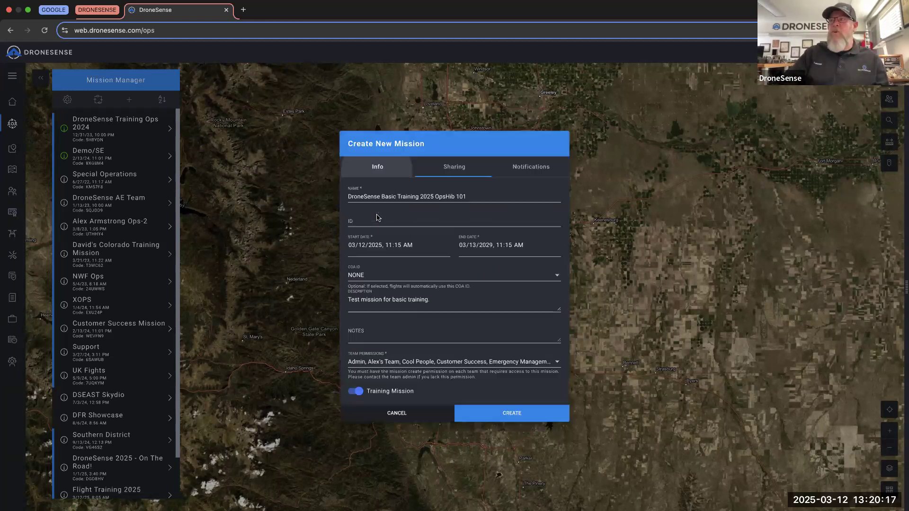
# - Show the new mission's Notifications settings, where notifications are still disabled
pyautogui.click(445, 170)
pyautogui.click(524, 217)
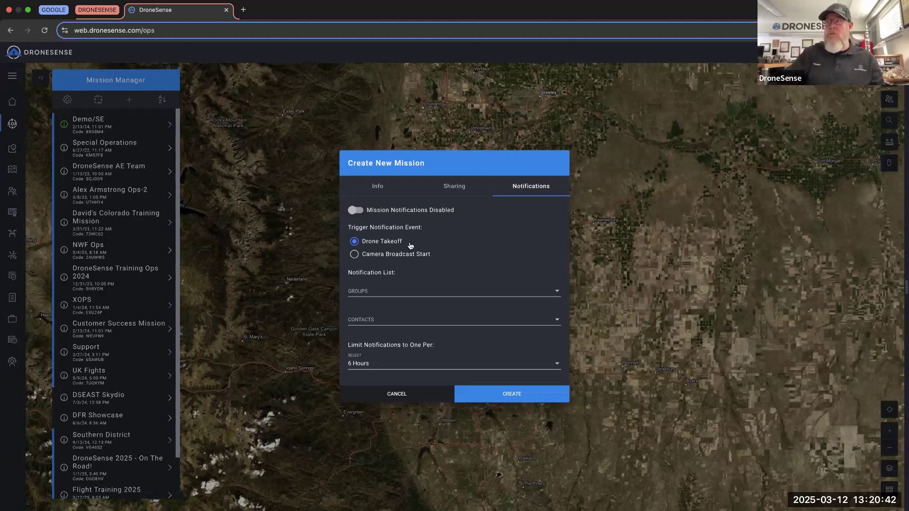
# - Enable mission notifications, triggered on Drone Takeoff and limited to one per 6 hours
pyautogui.click(356, 210)
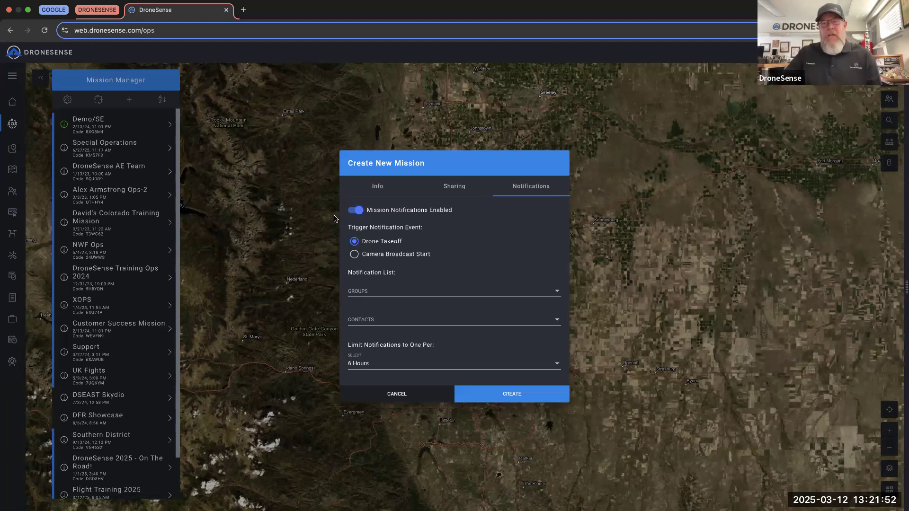
pyautogui.click(355, 255)
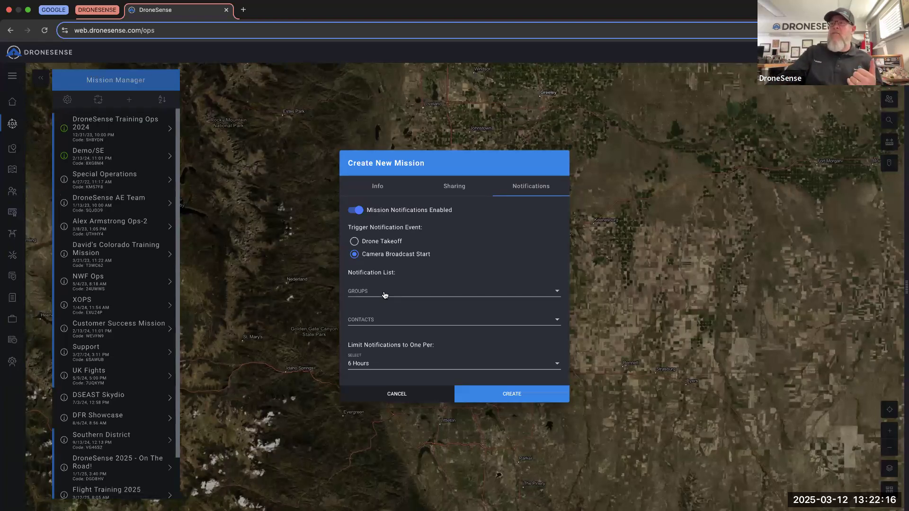
pyautogui.click(385, 295)
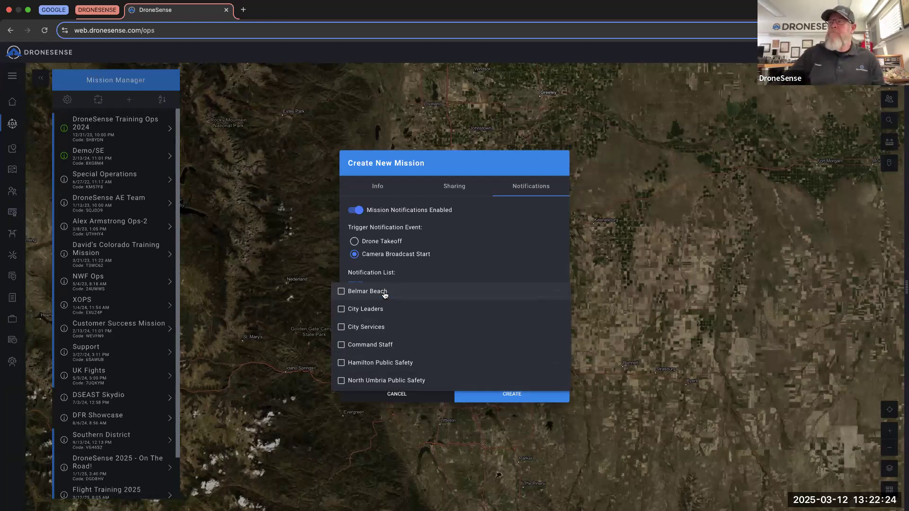
pyautogui.click(465, 262)
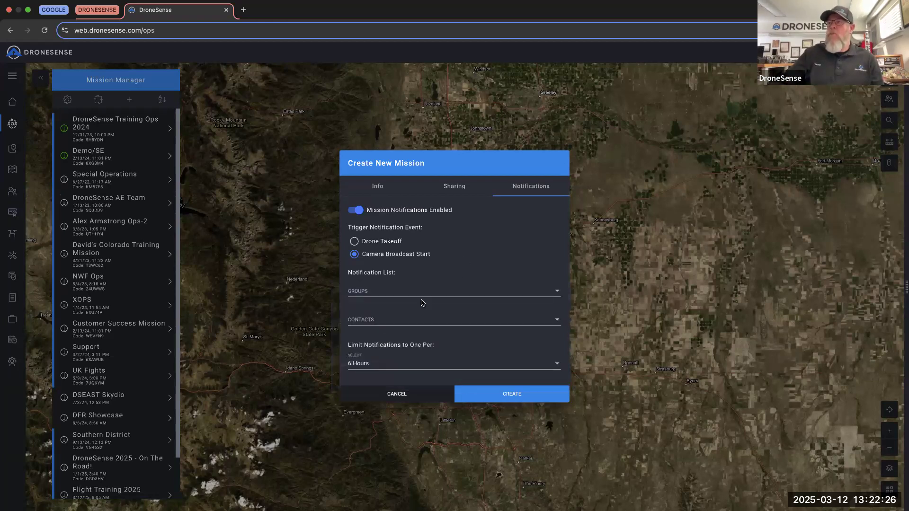
pyautogui.click(406, 322)
pyautogui.scroll(-15, 397, 346)
pyautogui.scroll(-15, 396, 346)
pyautogui.scroll(-15, 396, 346)
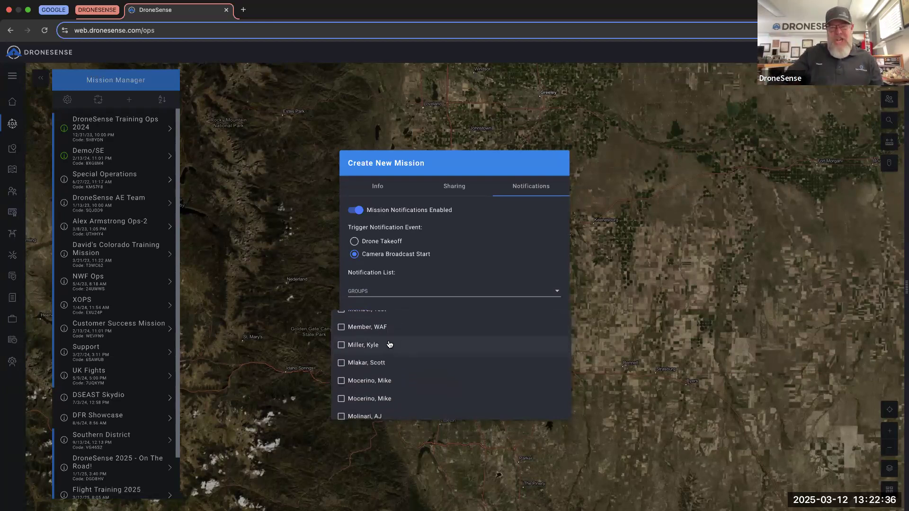
pyautogui.scroll(5, 393, 344)
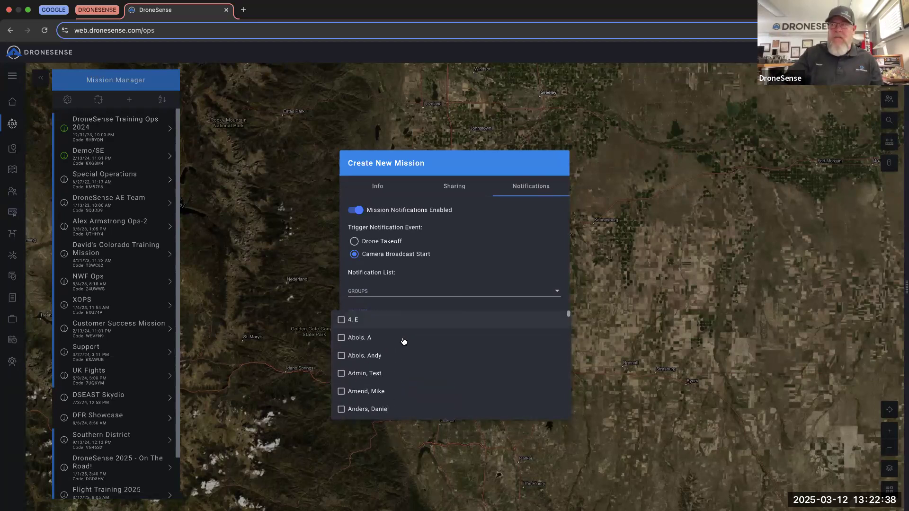
pyautogui.click(503, 259)
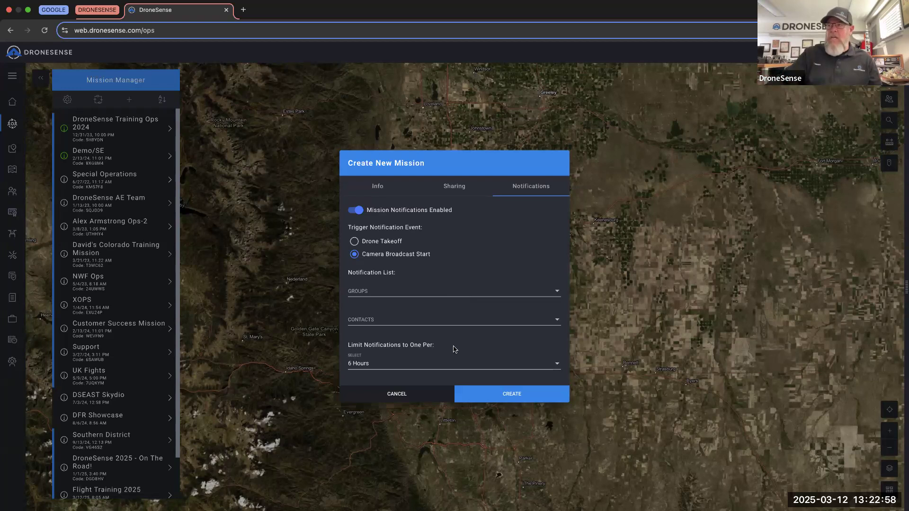
# - Limit the mission's notifications to one per 2 Hours, after briefly trying No Limit
pyautogui.click(449, 367)
pyautogui.scroll(3, 403, 341)
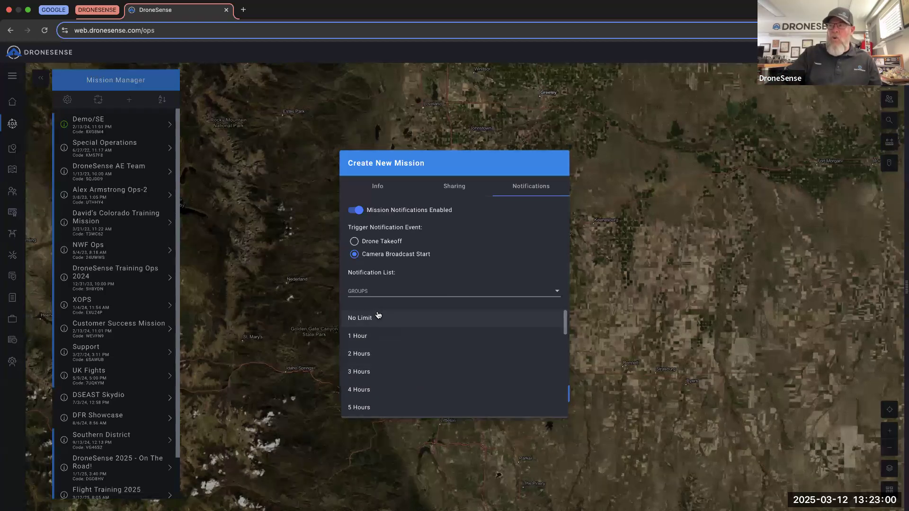
pyautogui.click(379, 319)
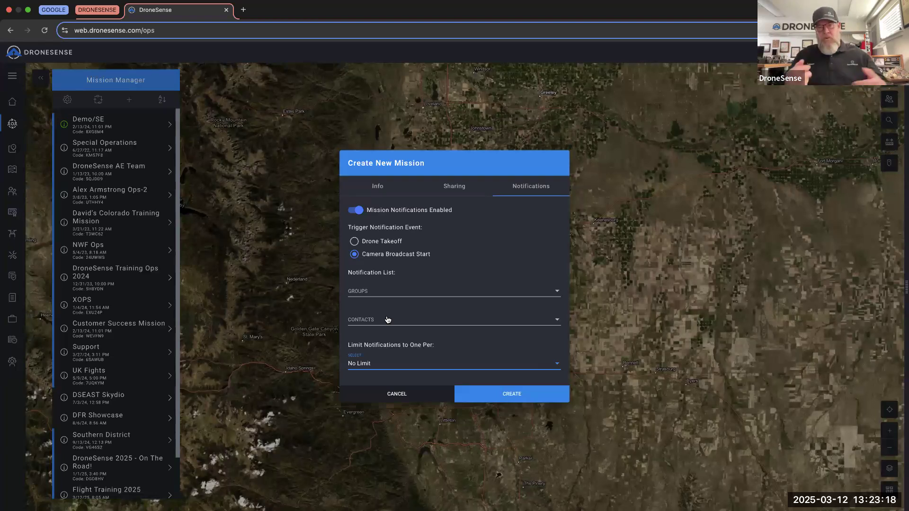
pyautogui.click(409, 366)
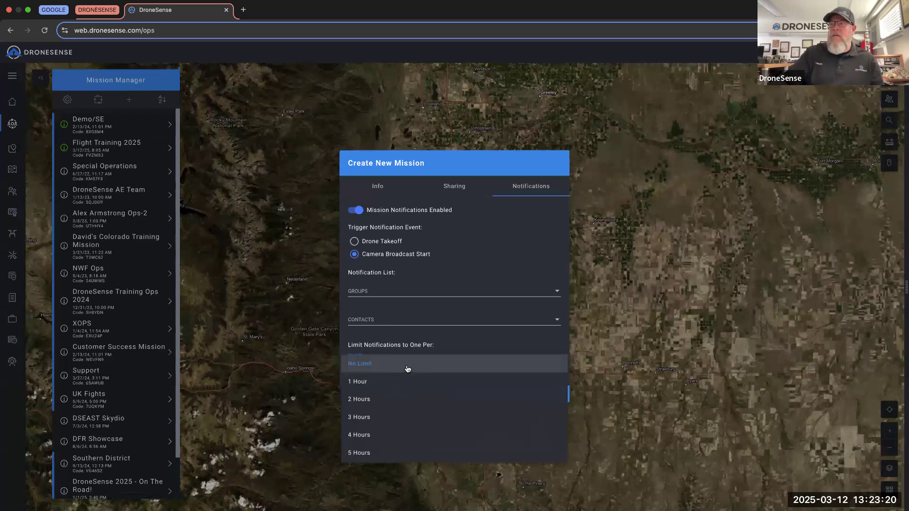
pyautogui.scroll(-3, 400, 384)
pyautogui.scroll(3, 401, 385)
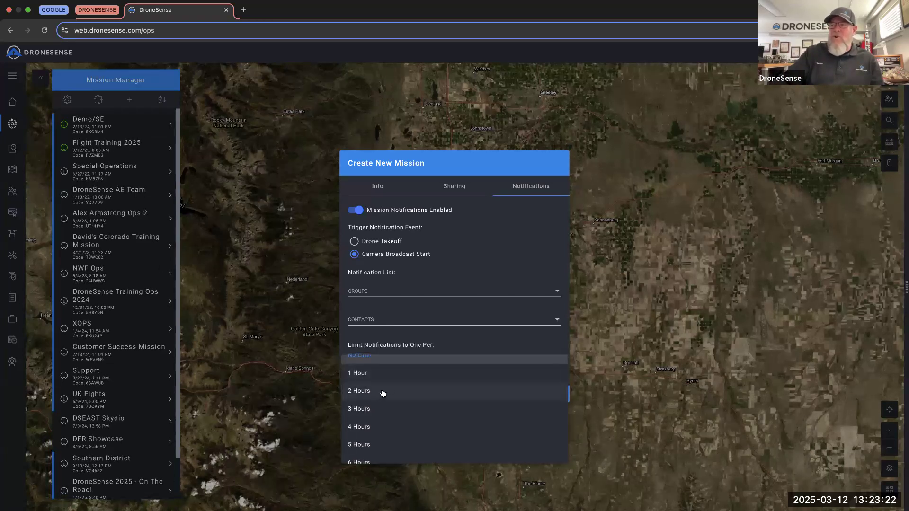
pyautogui.click(383, 392)
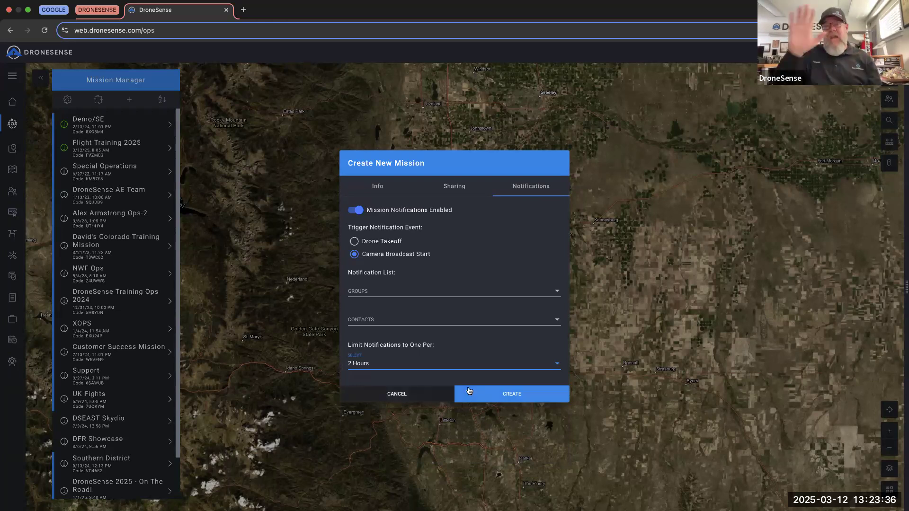
# - Create the DroneSense Basic Training 2025 OpsHib 101 mission and open it from the list
pyautogui.click(512, 398)
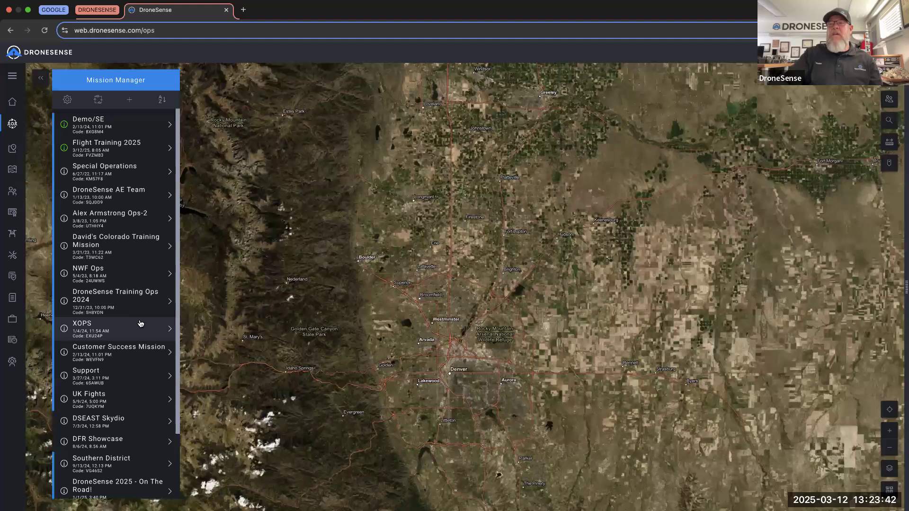
pyautogui.scroll(-3, 142, 322)
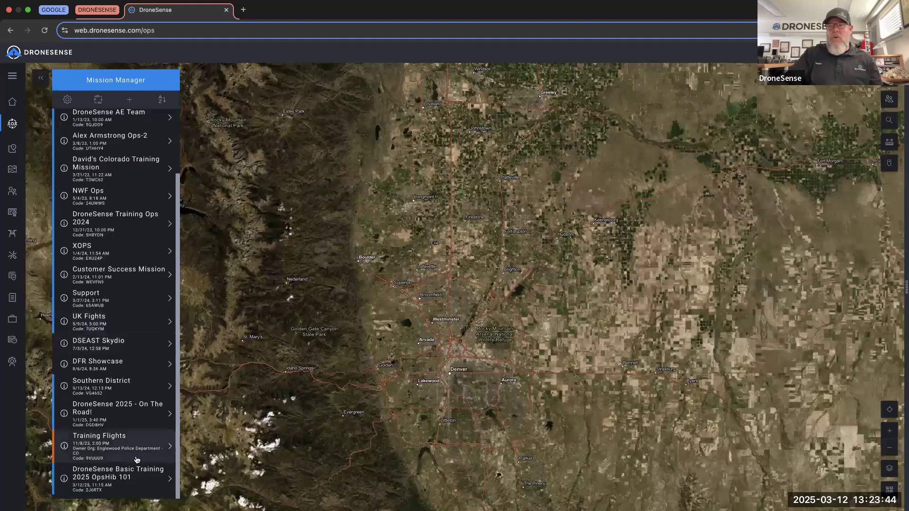
pyautogui.click(129, 481)
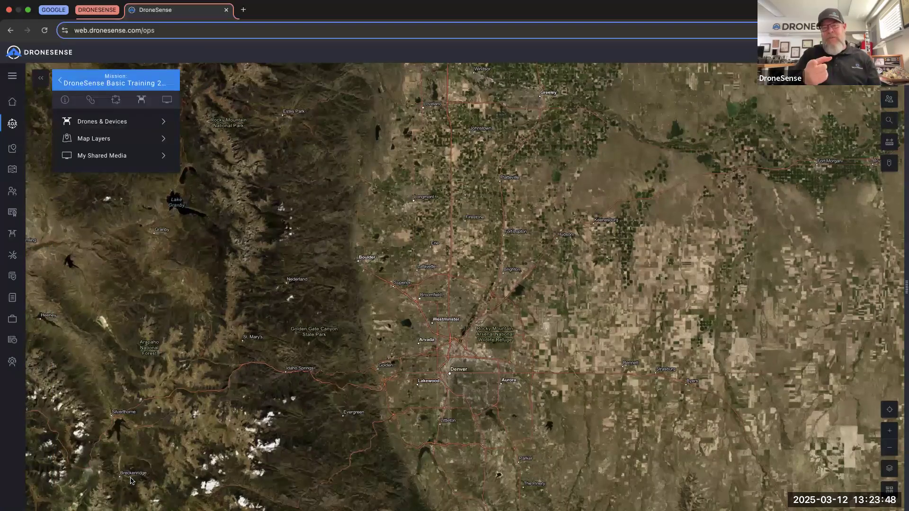
pyautogui.moveTo(65, 100)
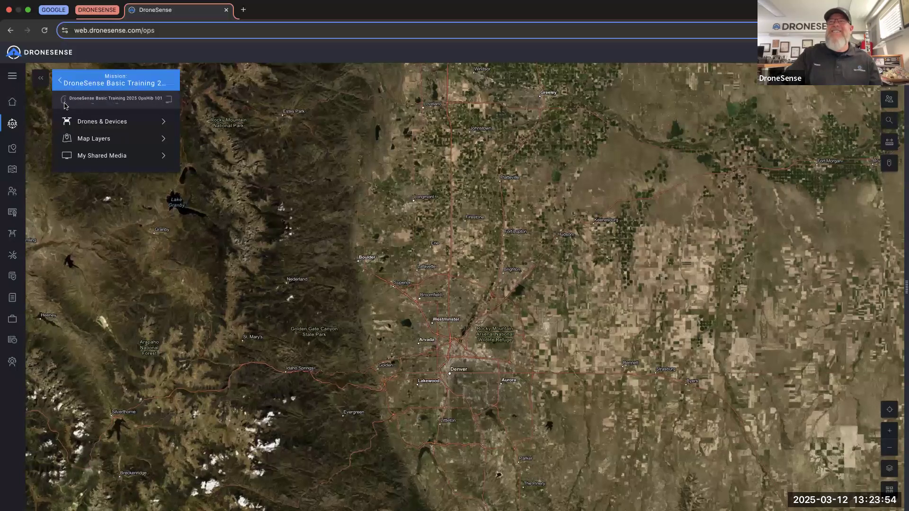
# - Correct 'OpsHib' to 'OpsHub' in the mission's name, save the edit and close the details
pyautogui.click(65, 101)
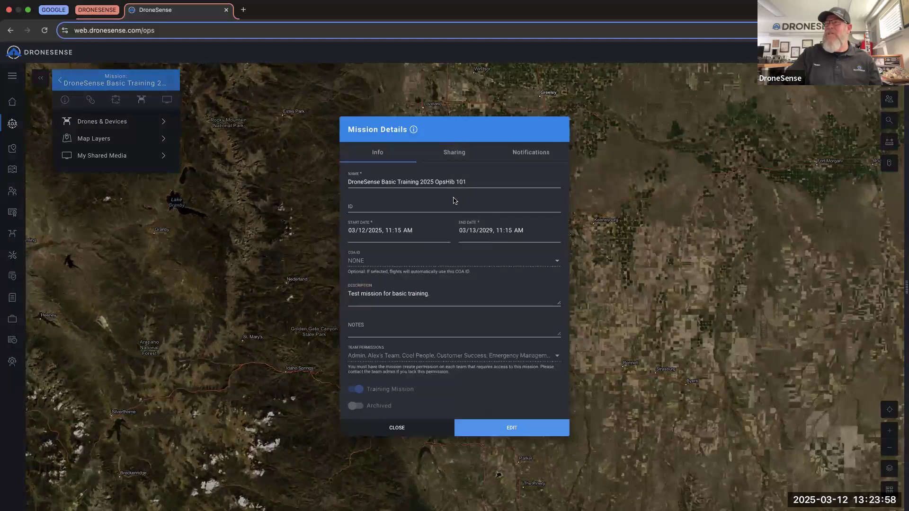
pyautogui.click(503, 426)
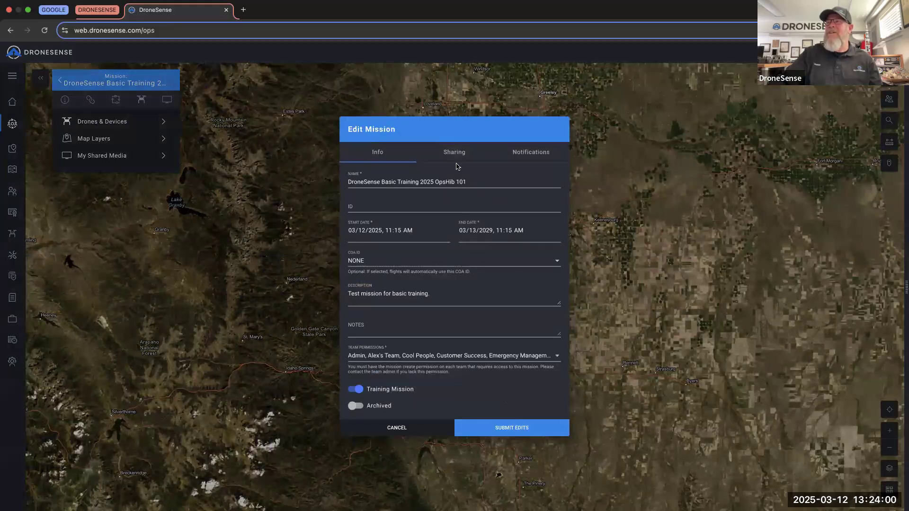
pyautogui.click(458, 185)
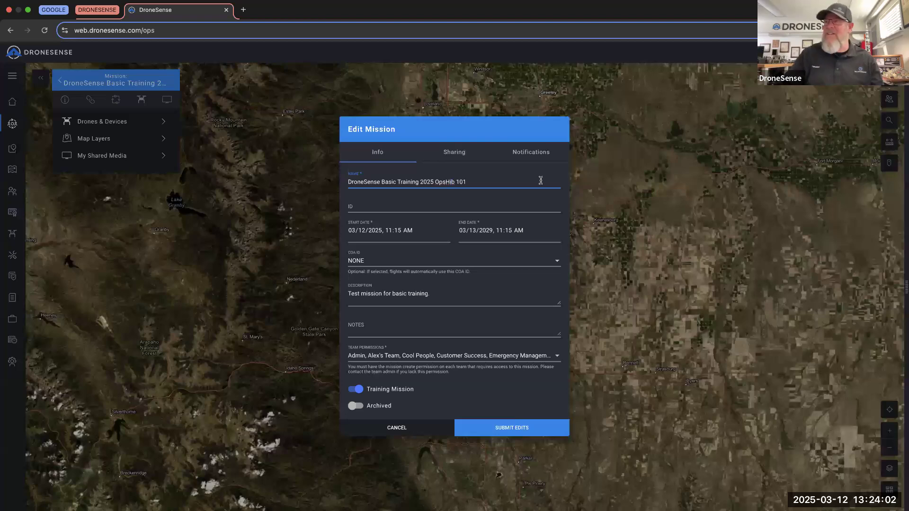
pyautogui.press('BackSpace')
pyautogui.write('u')
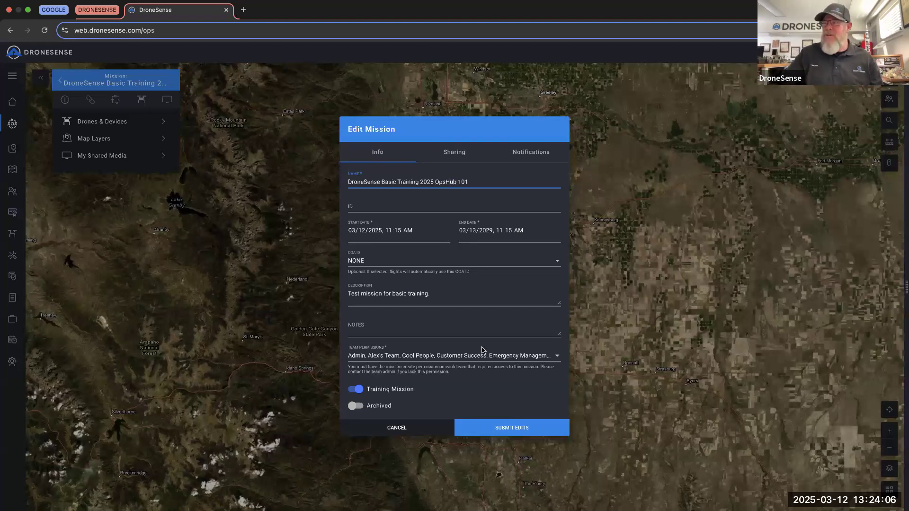
pyautogui.click(513, 430)
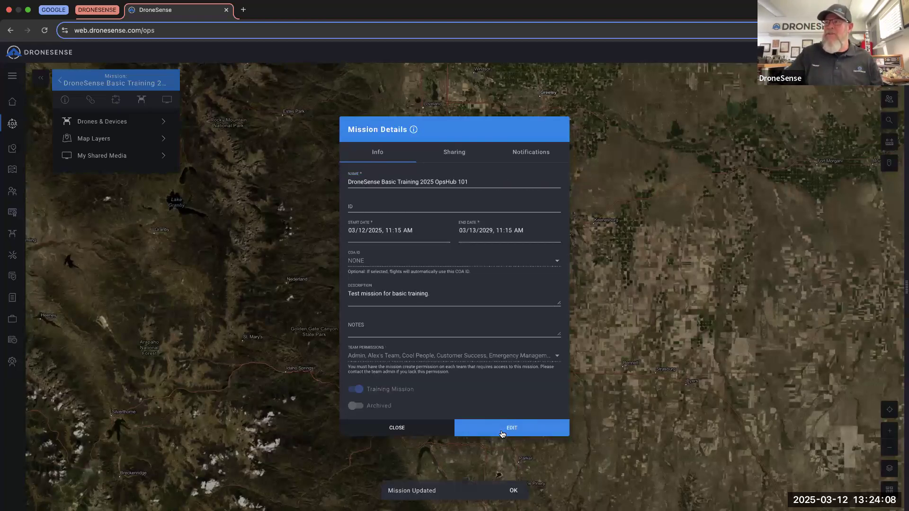
pyautogui.click(398, 429)
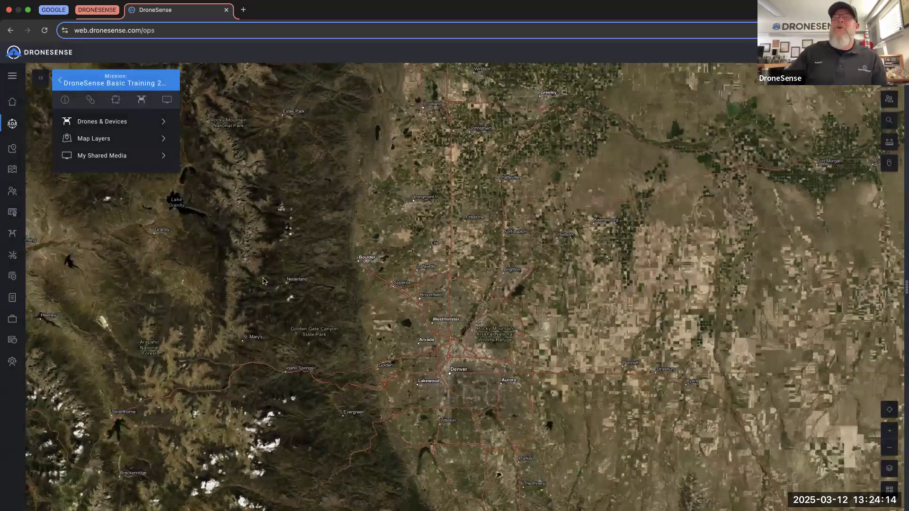
# - Go back to the mission list and reopen DroneSense Basic Training 2025 OpsHub 101
pyautogui.click(65, 81)
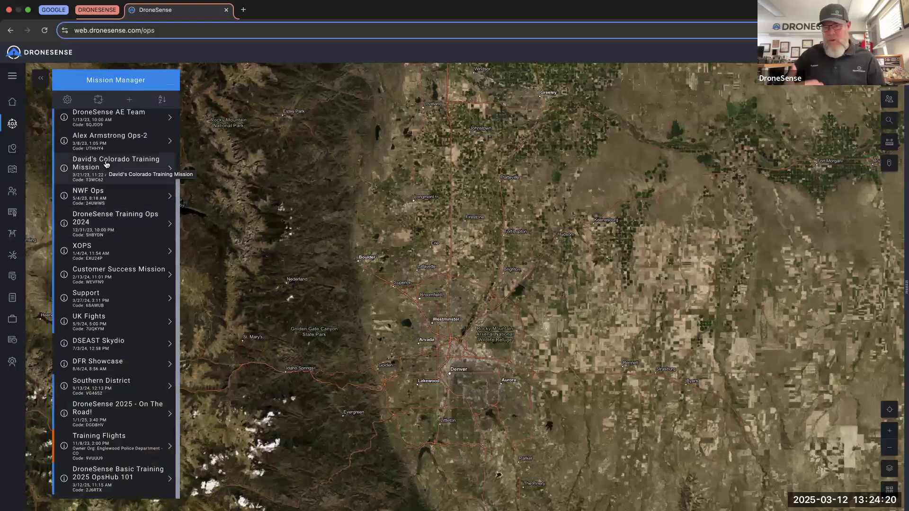
pyautogui.scroll(3, 108, 198)
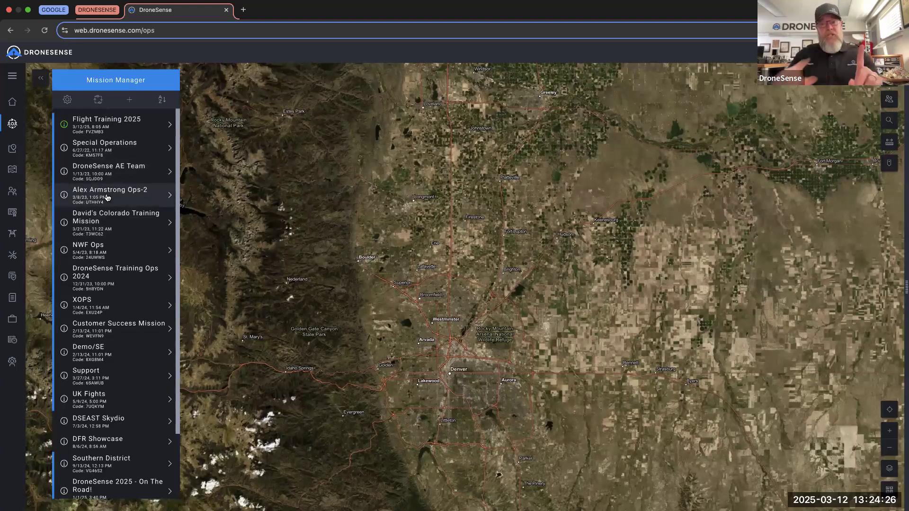
pyautogui.scroll(-3, 158, 291)
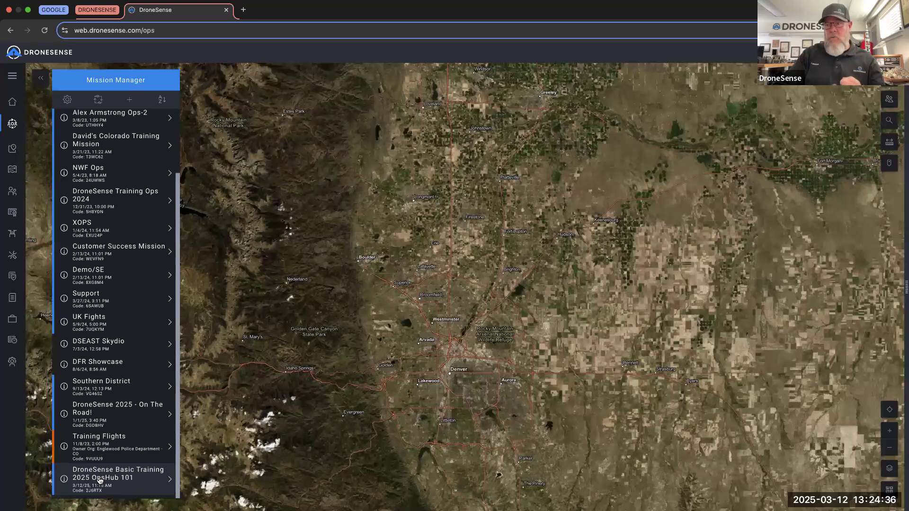
pyautogui.click(100, 480)
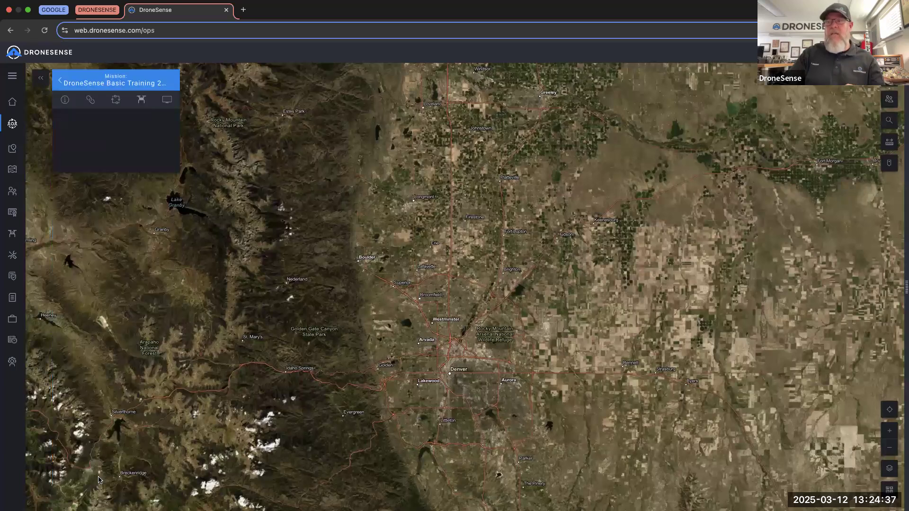
pyautogui.click(88, 78)
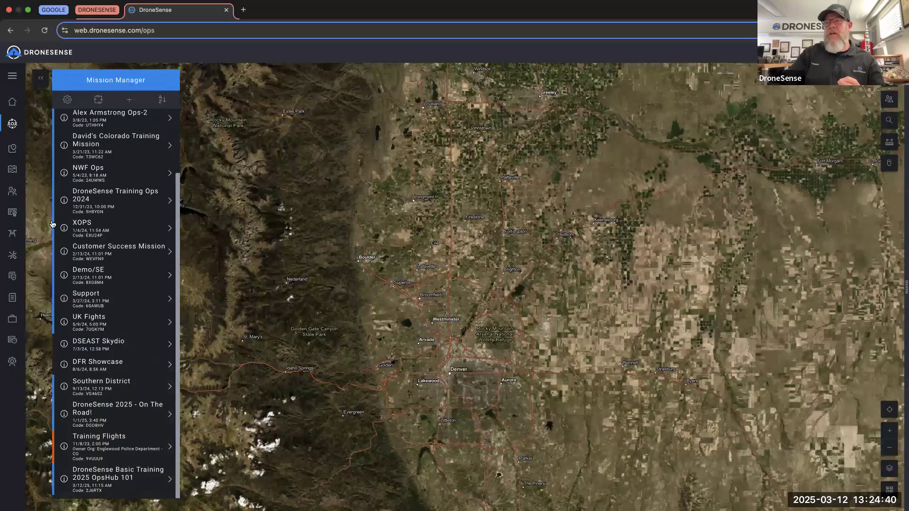
pyautogui.click(124, 472)
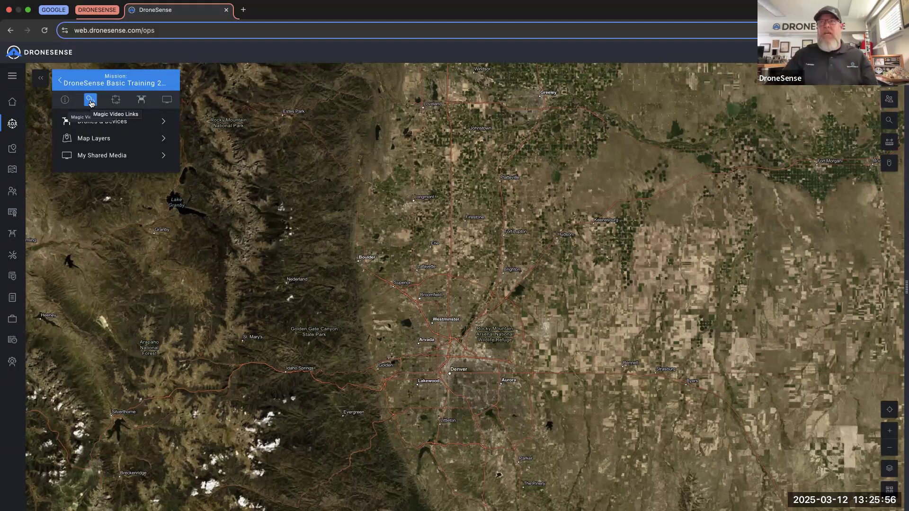
# - Start a new magic video link and move its end date year to 2029
pyautogui.click(90, 101)
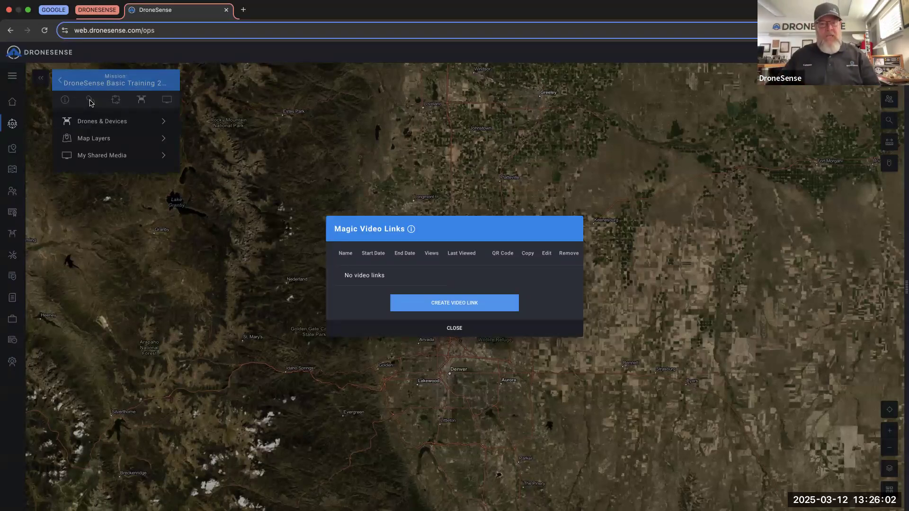
pyautogui.click(450, 311)
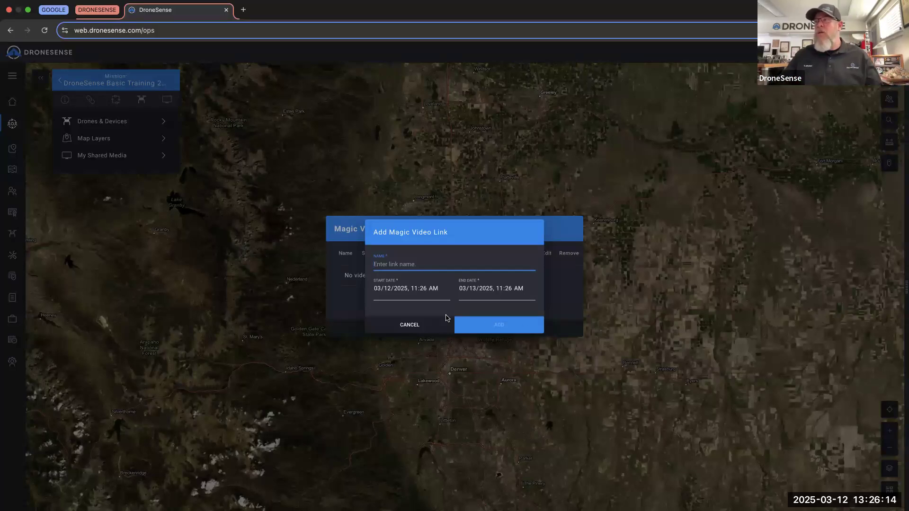
pyautogui.click(489, 293)
pyautogui.press('Up')
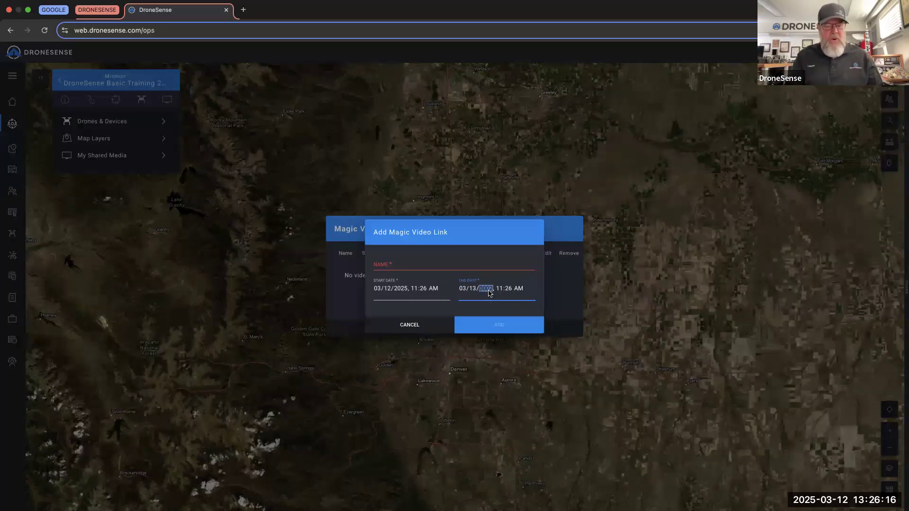
# - Name the link 'Master Link 2025 DroneSense Basic Training Mission'
pyautogui.click(407, 264)
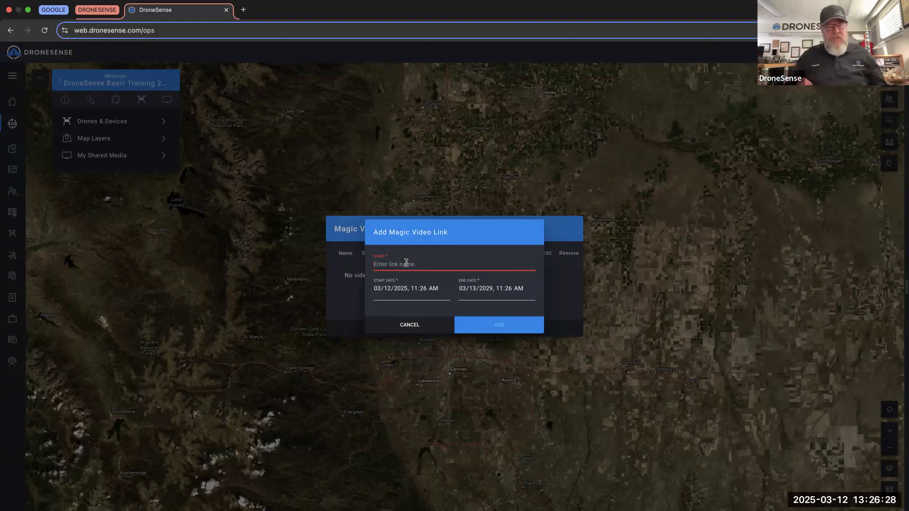
pyautogui.write('Master Link')
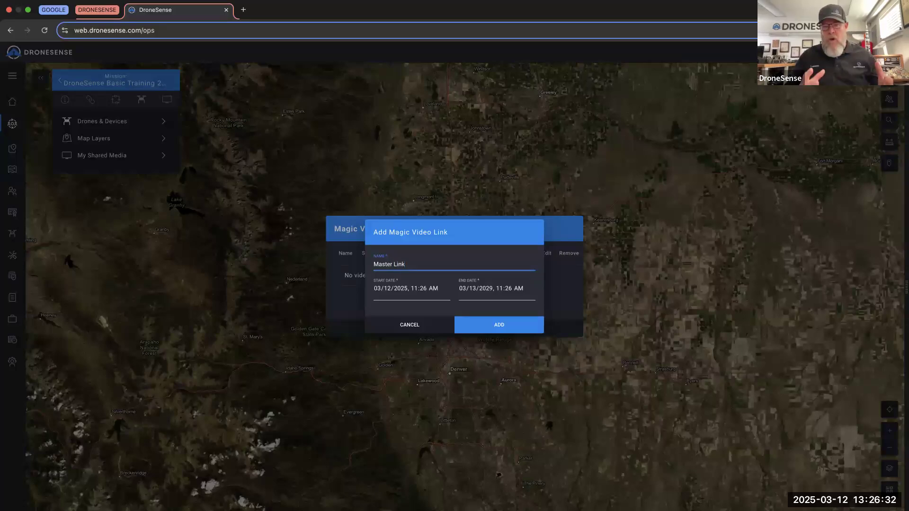
pyautogui.write(' 2025 D')
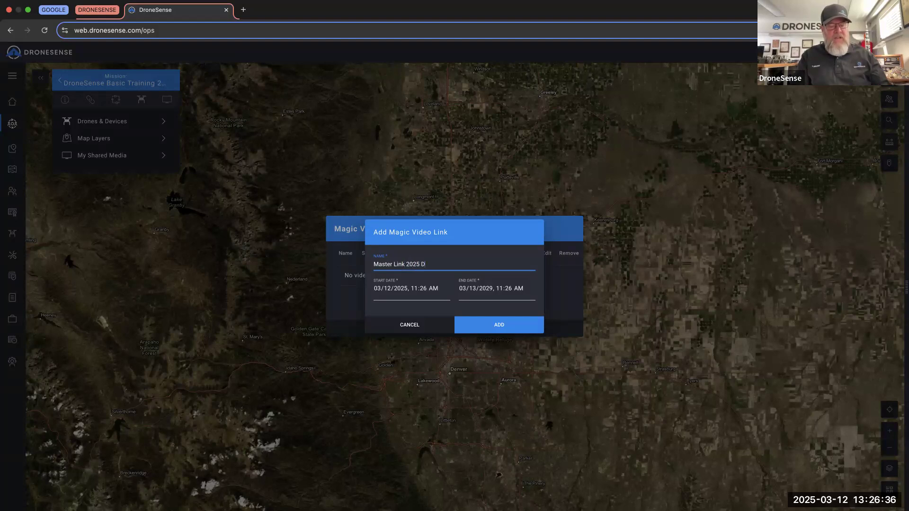
pyautogui.write('roneSense Basic Training Mission')
pyautogui.press('BackSpace')
pyautogui.press('BackSpace')
pyautogui.press('BackSpace')
pyautogui.press('BackSpace')
pyautogui.press('BackSpace')
pyautogui.press('BackSpace')
pyautogui.write('ission')
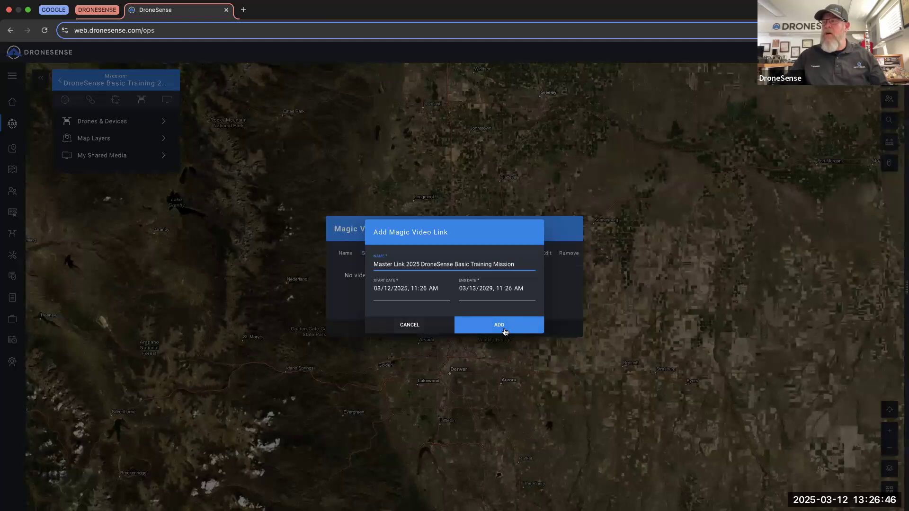
# - Add the Master Link 2025 DroneSense Basic Training Mission link and display its QR code
pyautogui.click(505, 332)
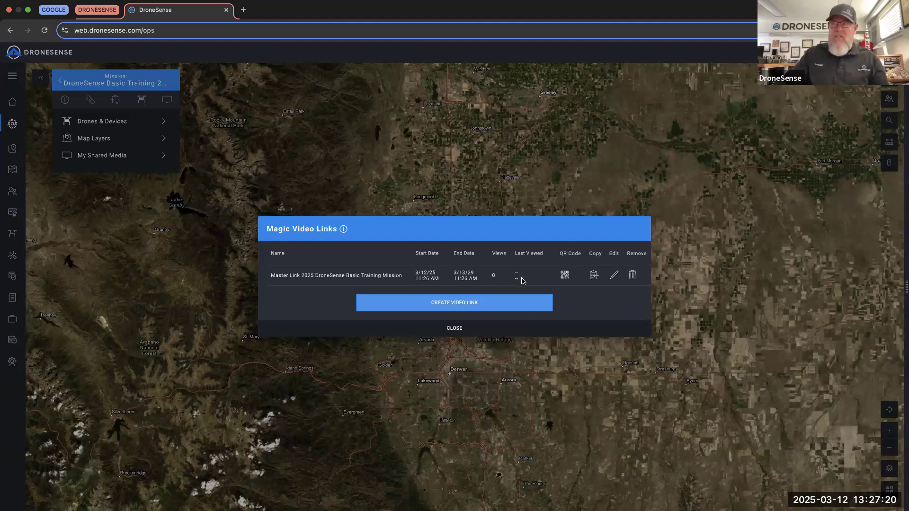
pyautogui.click(566, 275)
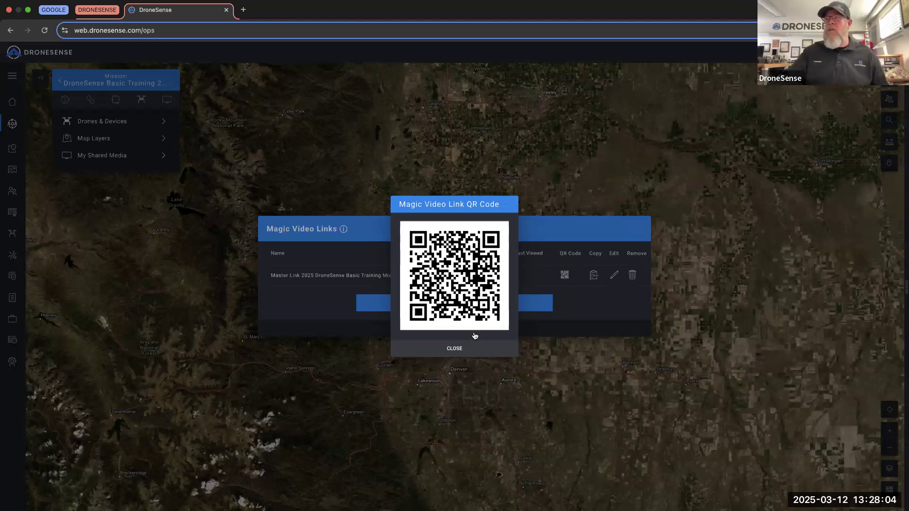
# - Close the Magic Video Link QR Code dialog
pyautogui.click(456, 348)
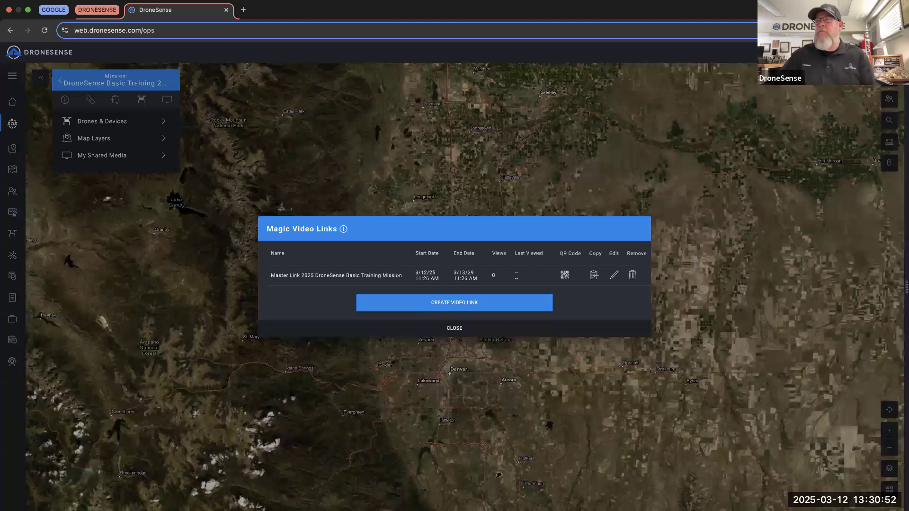
# - Close Magic Video Links and return to Mission Manager's full list of missions
pyautogui.click(430, 331)
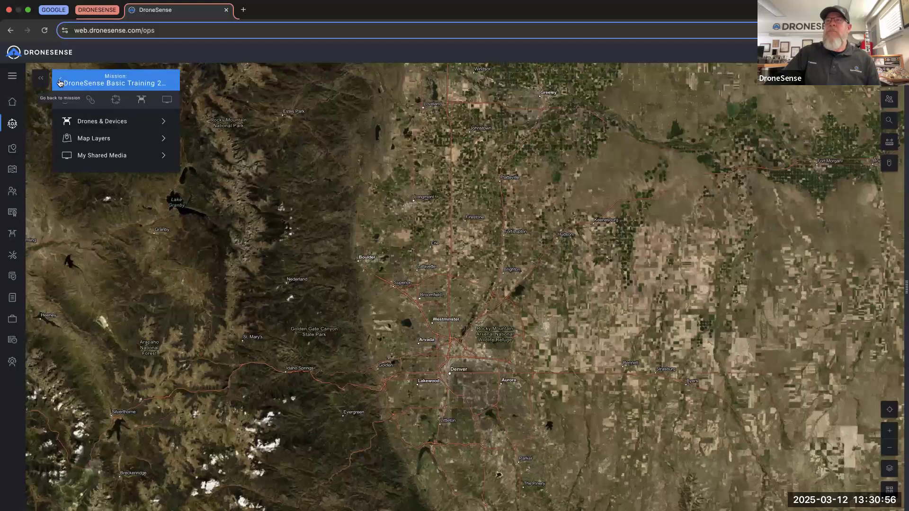
pyautogui.click(59, 80)
pyautogui.scroll(3, 123, 175)
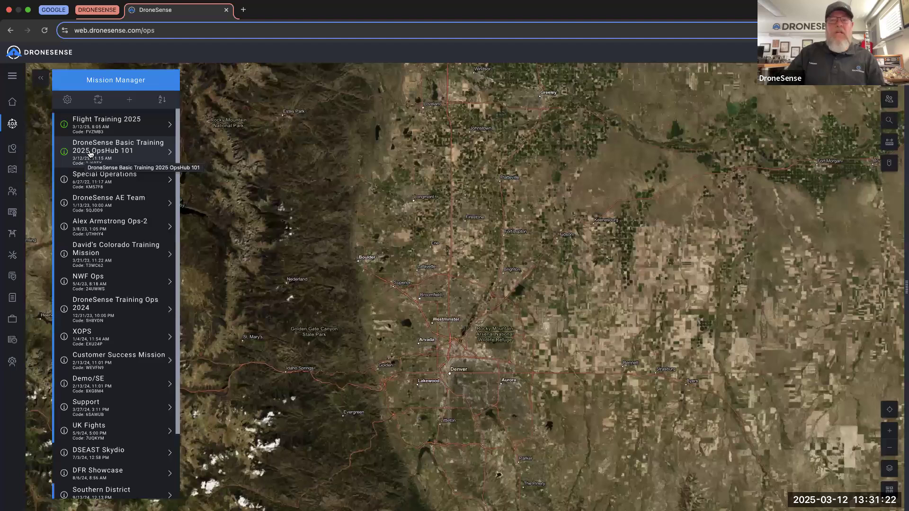
pyautogui.click(90, 153)
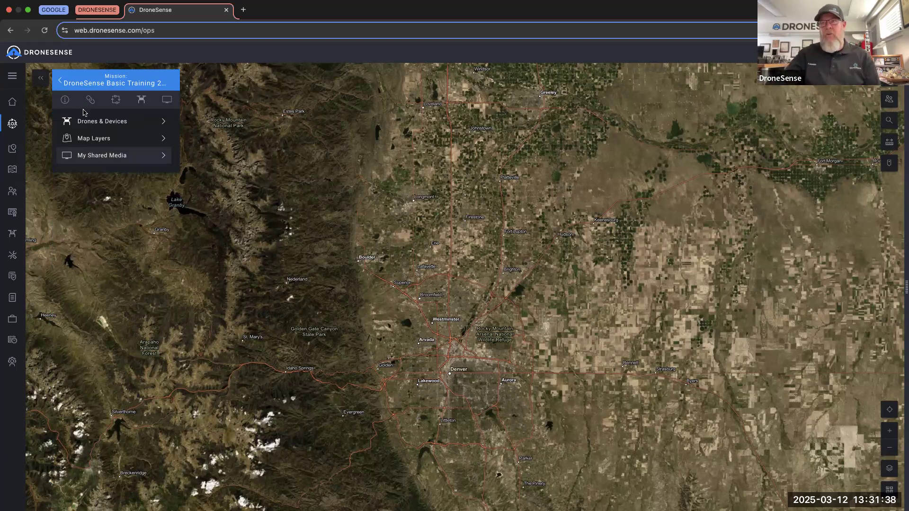
pyautogui.click(61, 82)
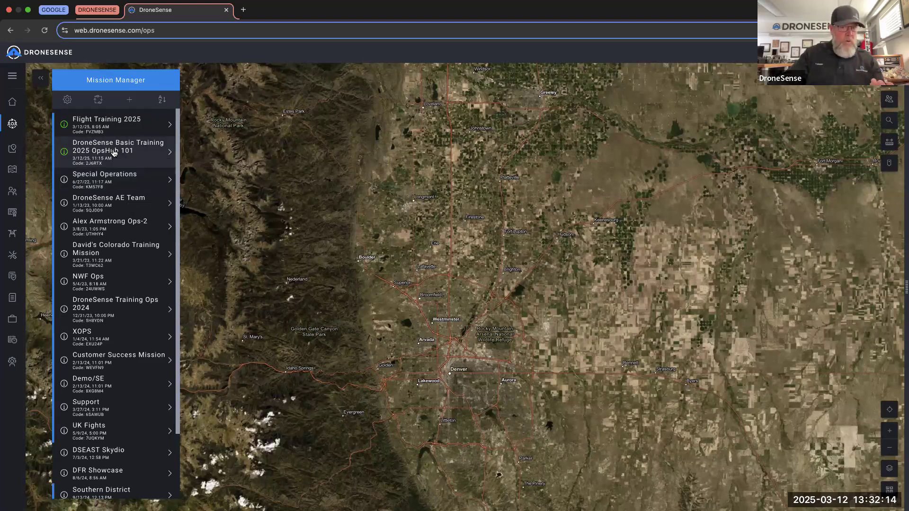
# - Open the OpsHub 101 mission, auto-join its drones and videos, and widen the Video Dock
pyautogui.click(114, 152)
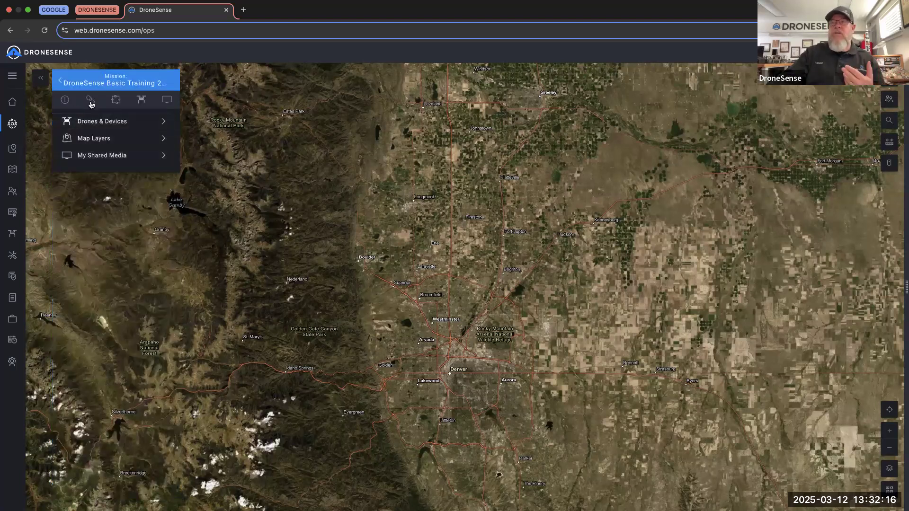
pyautogui.click(116, 100)
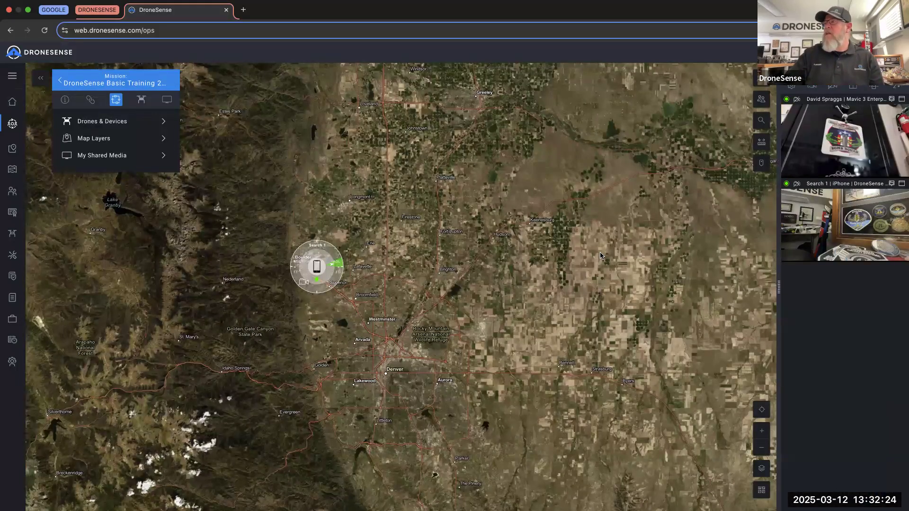
pyautogui.moveTo(781, 288); pyautogui.dragTo(565, 316)
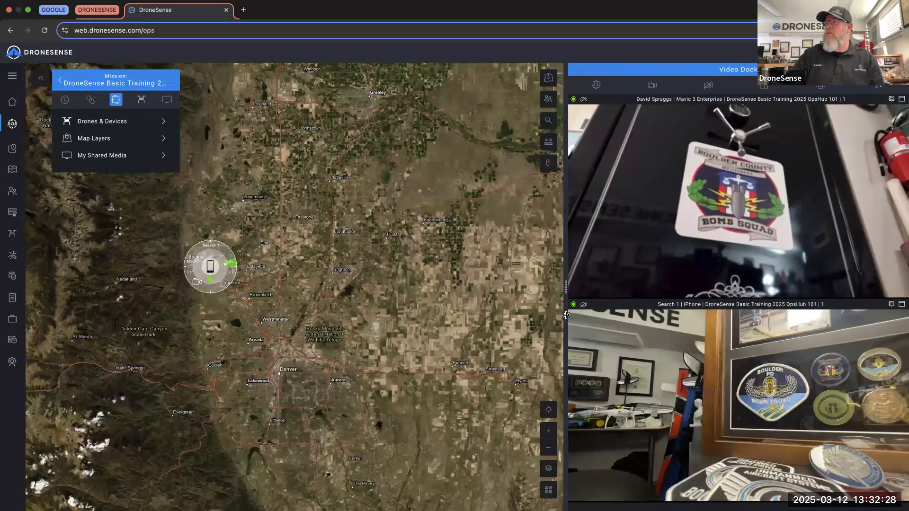
# - Zoom the map out to the region between Boulder, Longmont and Westminster
pyautogui.scroll(-2, 559, 318)
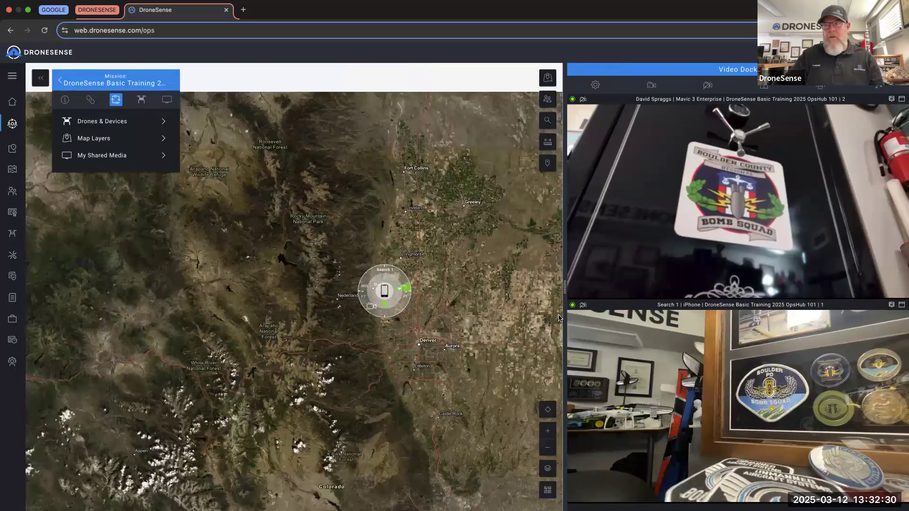
pyautogui.scroll(5, 392, 305)
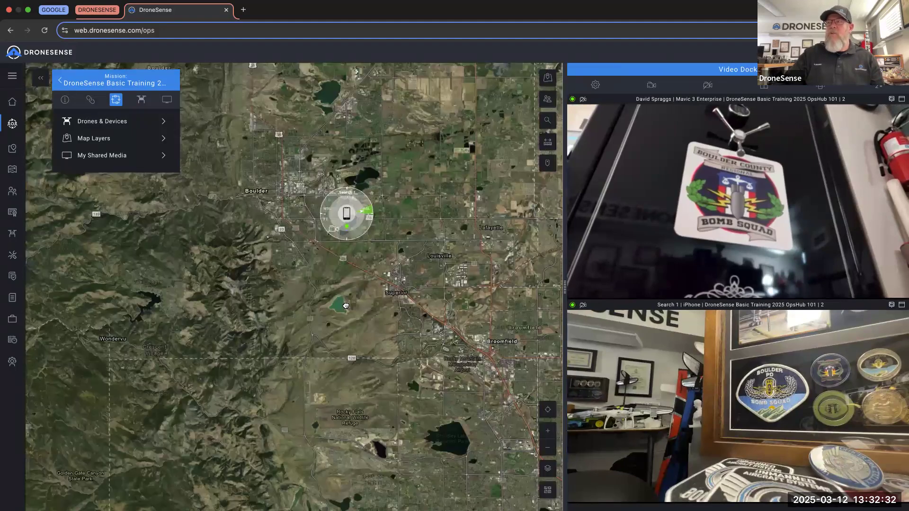
pyautogui.scroll(3, 335, 298)
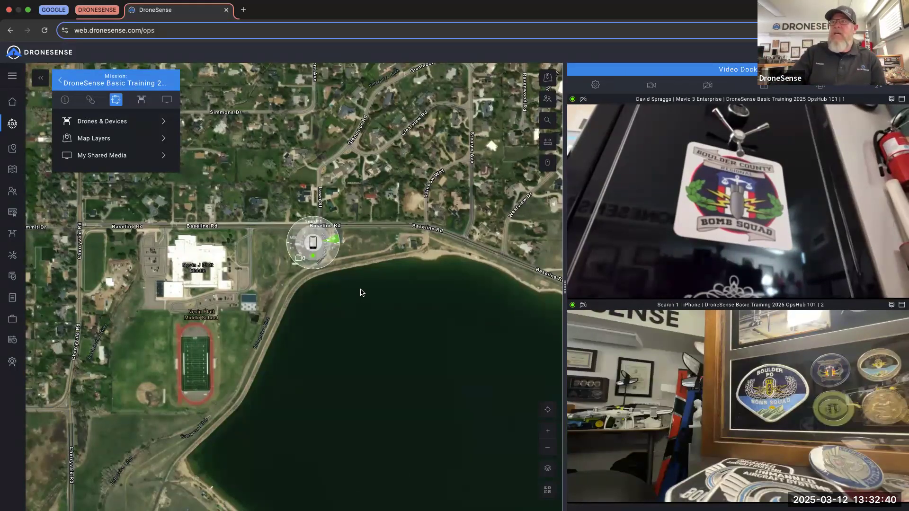
pyautogui.scroll(2, 369, 301)
pyautogui.scroll(5, 368, 302)
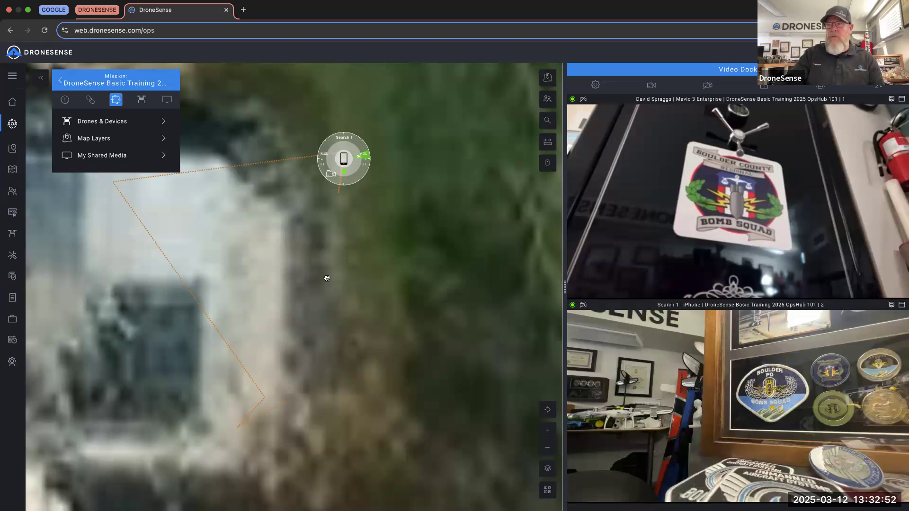
pyautogui.scroll(-2, 327, 278)
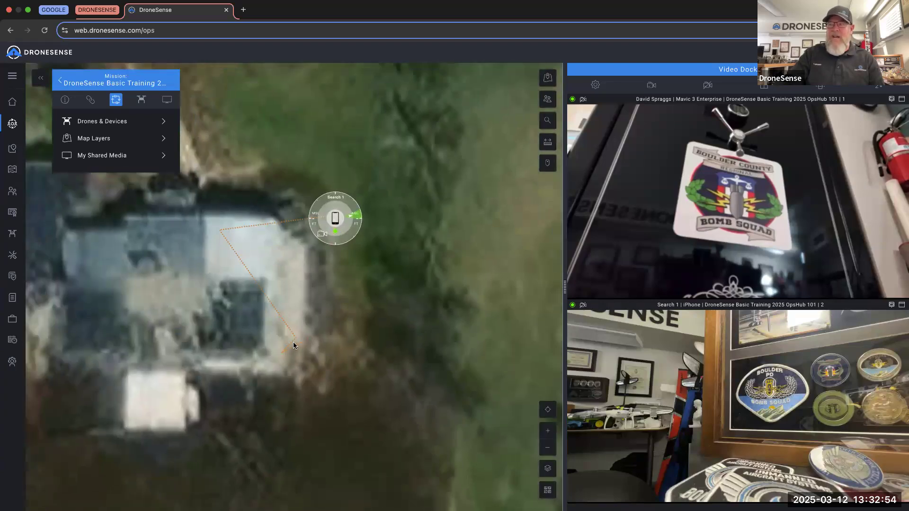
pyautogui.scroll(-6, 294, 344)
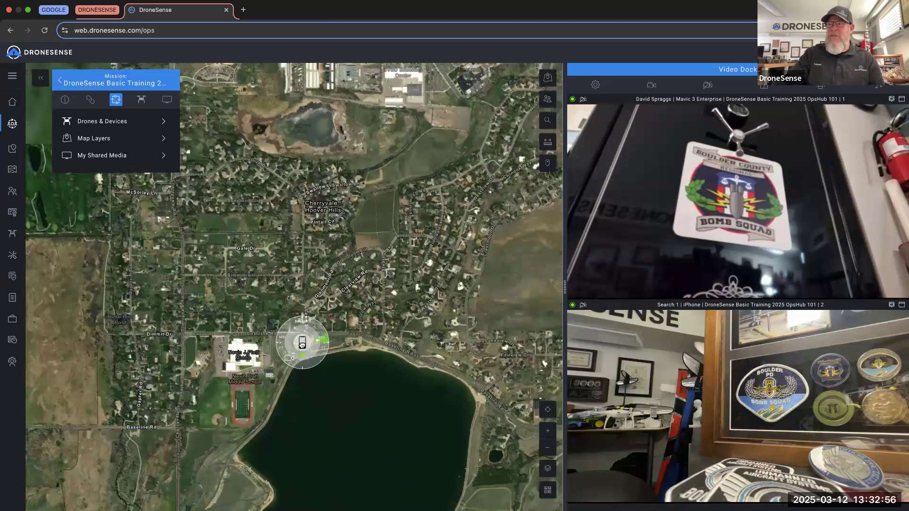
pyautogui.scroll(-6, 302, 344)
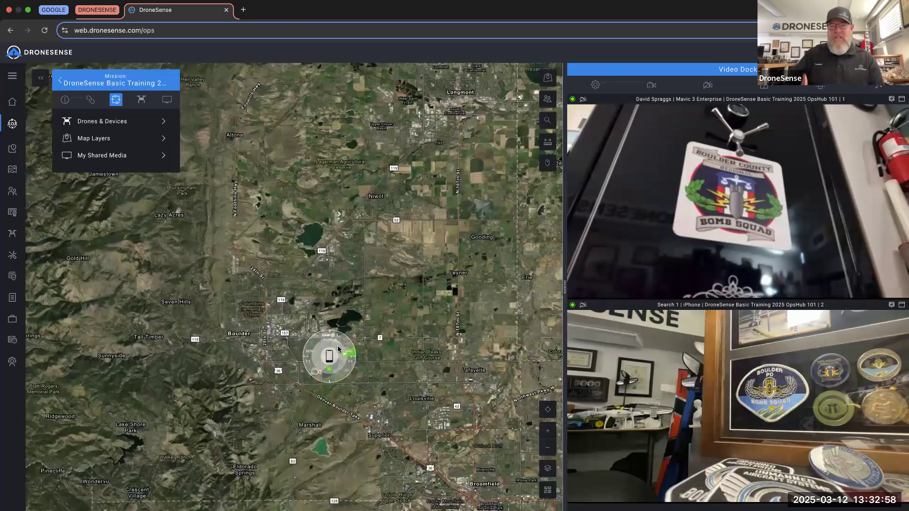
pyautogui.scroll(-2, 339, 349)
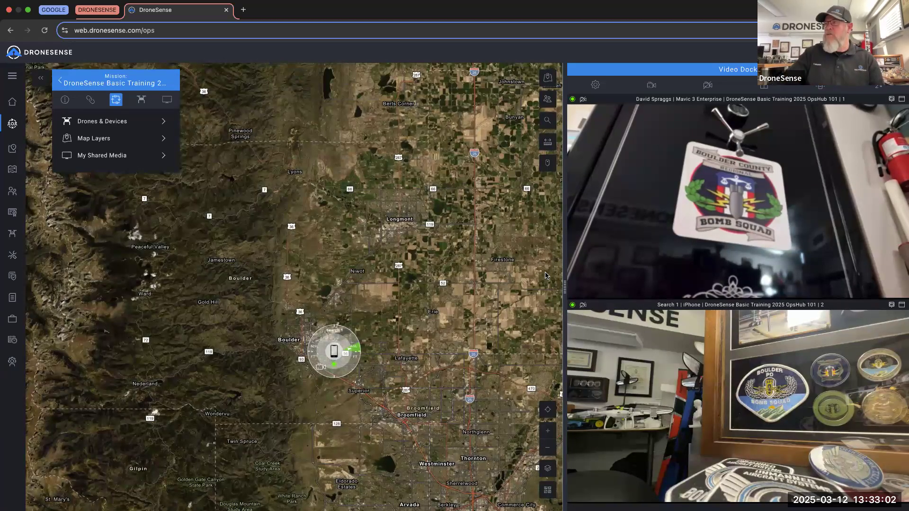
pyautogui.moveTo(614, 254)
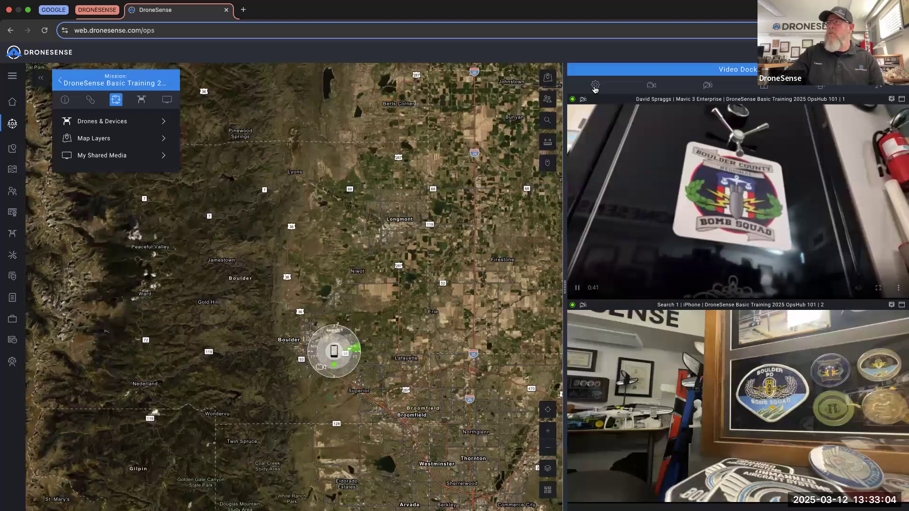
# - Review the Video Dock settings, cancel without changes, and zoom the map out to Denver
pyautogui.click(595, 85)
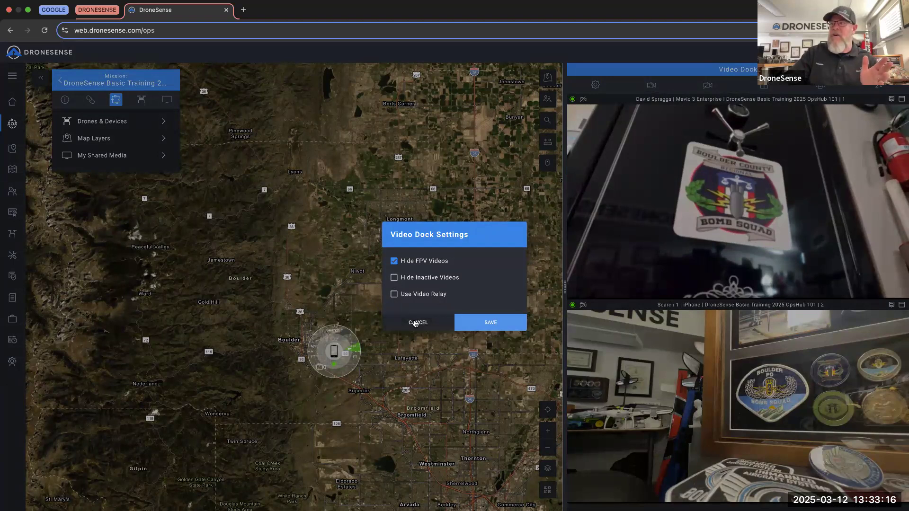
pyautogui.click(415, 324)
pyautogui.scroll(-2, 557, 174)
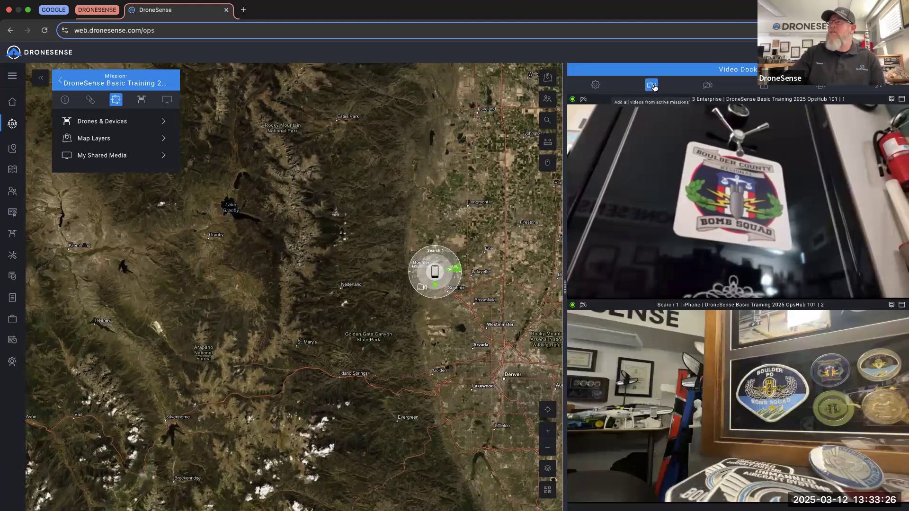
# - Remove and re-add the drone and iPhone feeds, then arrange the Video Dock in two columns
pyautogui.click(707, 85)
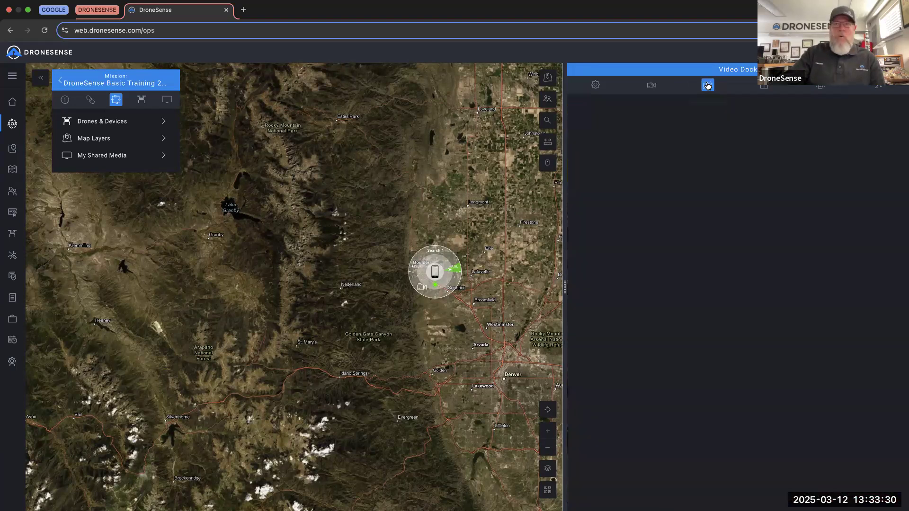
pyautogui.click(652, 86)
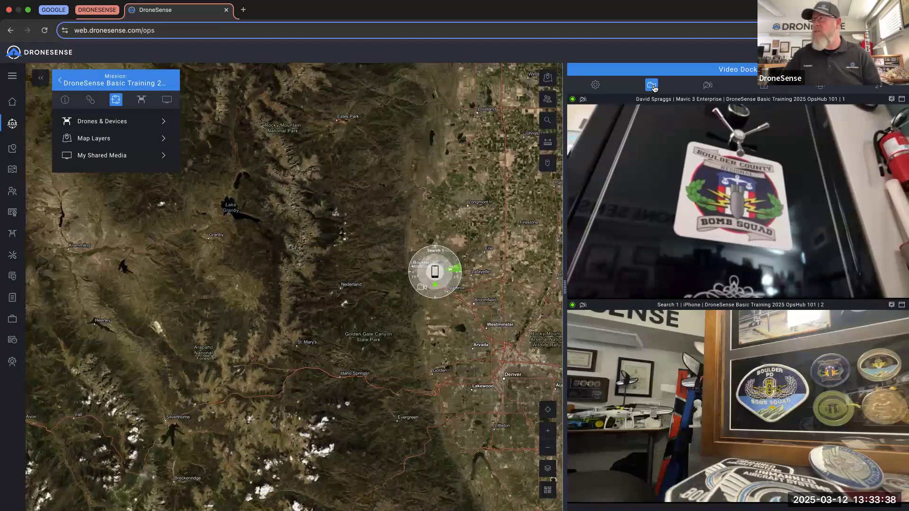
pyautogui.click(764, 88)
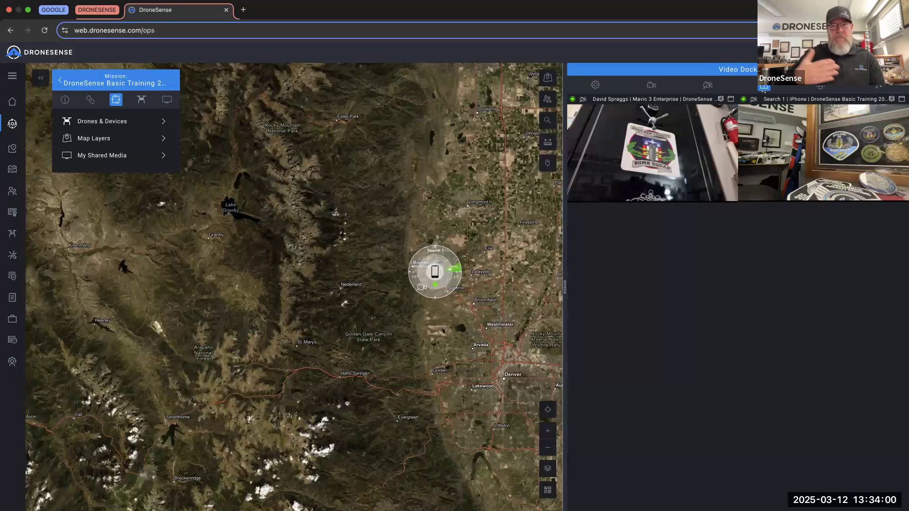
# - Return the Video Dock to a single stacked column, then reload the Operations Hub page
pyautogui.click(821, 86)
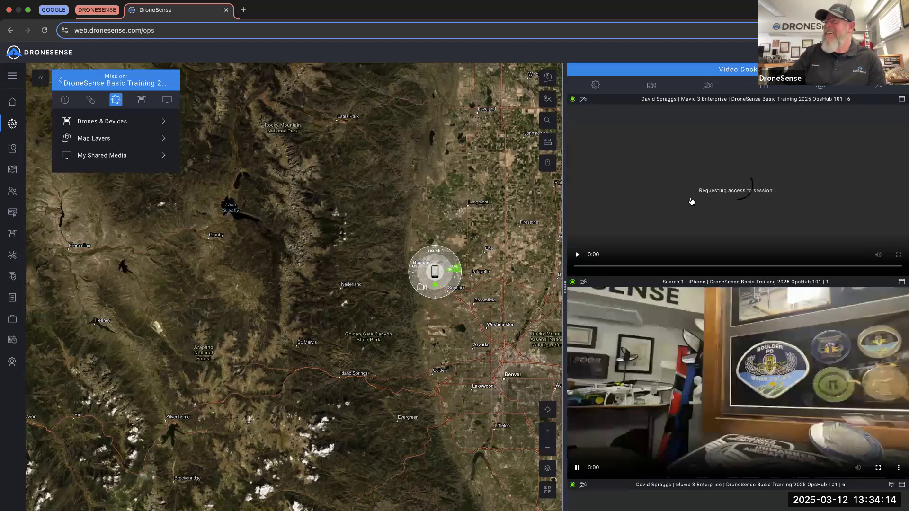
pyautogui.scroll(-4, 691, 201)
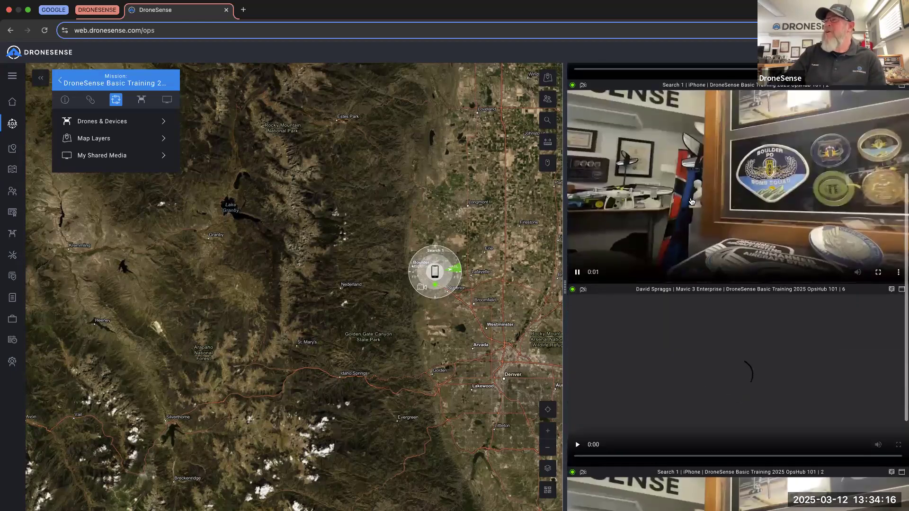
pyautogui.click(45, 31)
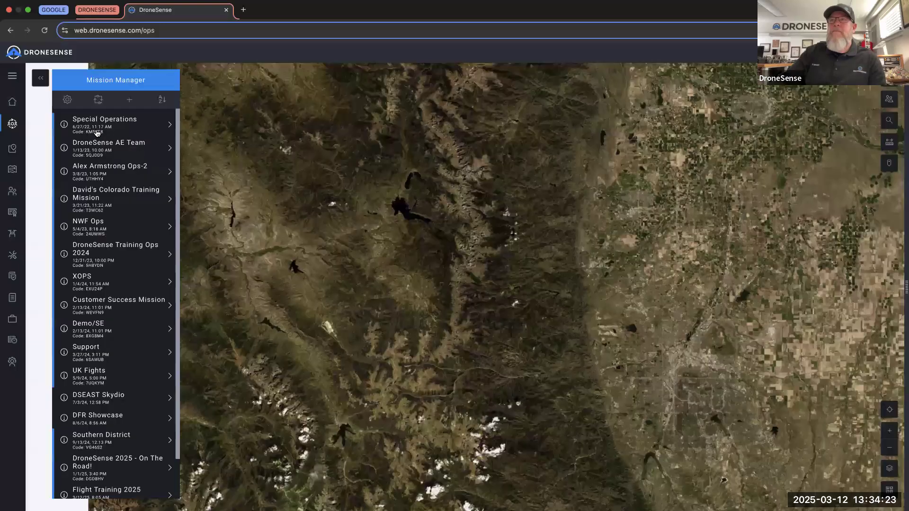
# - Reopen the Basic Training mission and drag the divider right to narrow the Video Dock
pyautogui.click(104, 125)
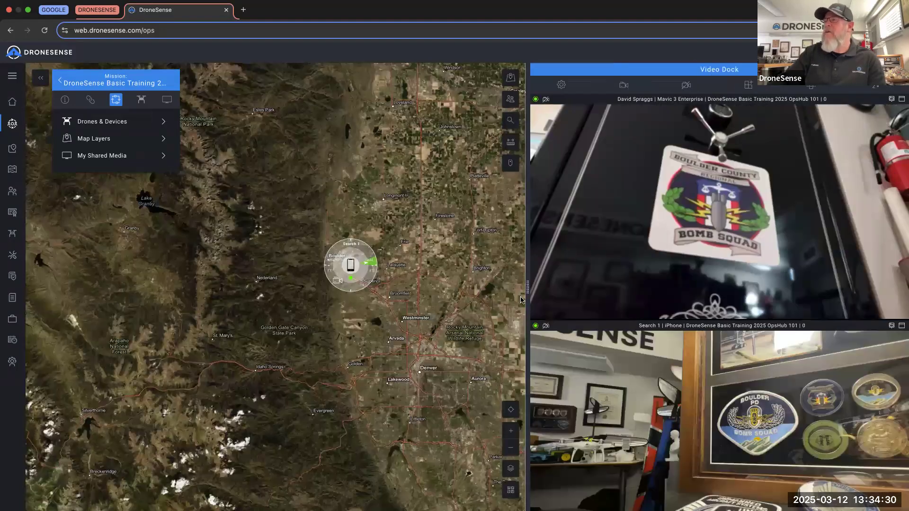
pyautogui.moveTo(527, 287); pyautogui.dragTo(574, 285)
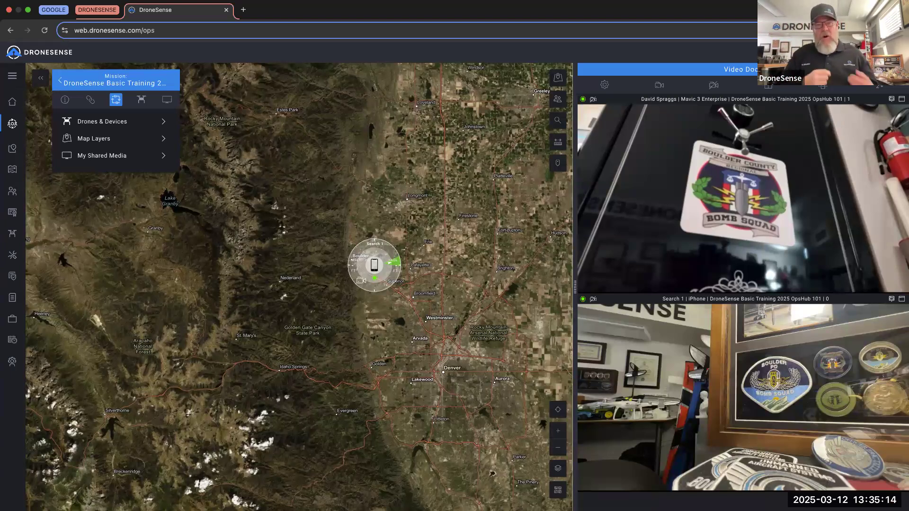
pyautogui.moveTo(853, 142)
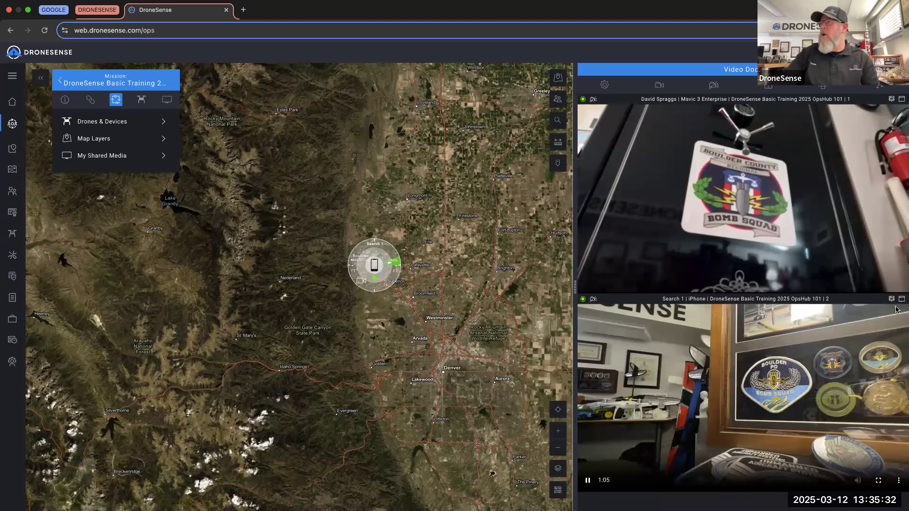
# - Float the Search 1 iPhone feed onto the map, then dock it back under the drone feed
pyautogui.click(891, 300)
pyautogui.moveTo(502, 223); pyautogui.dragTo(401, 292)
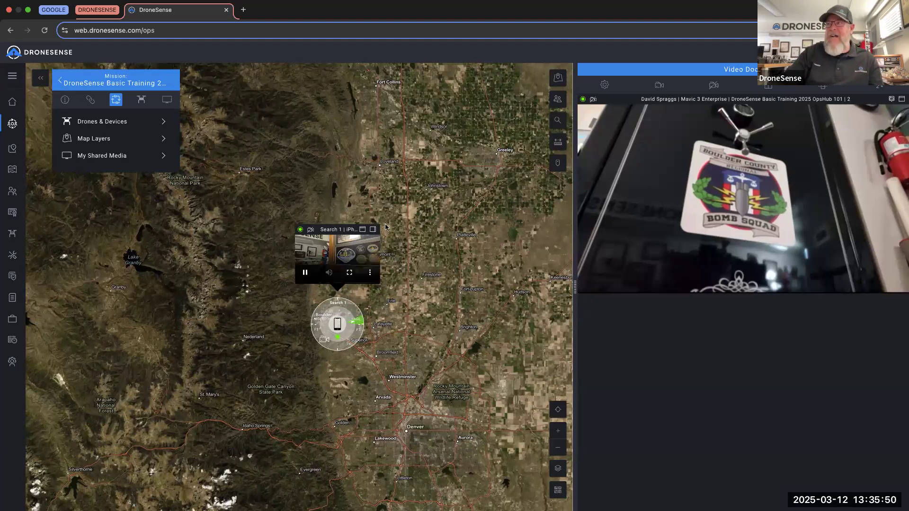
pyautogui.click(373, 230)
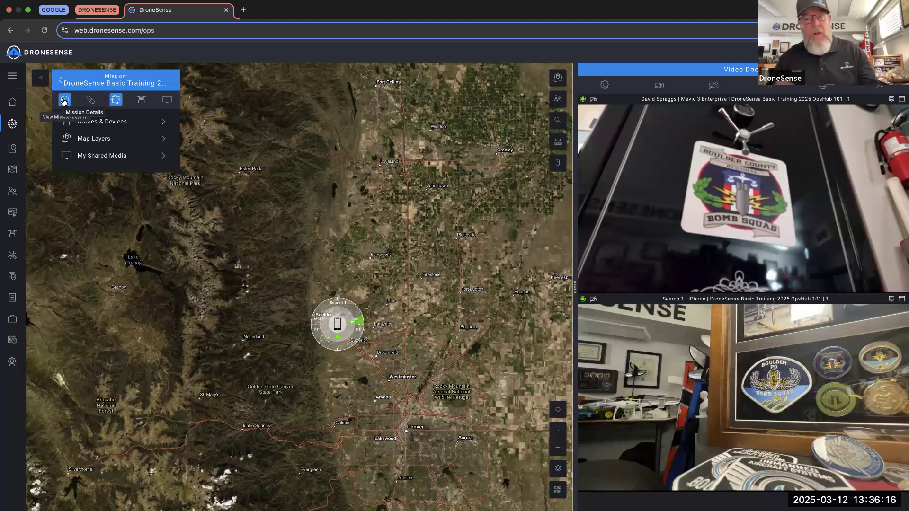
# - Go back from Basic Training to the full mission list and adjust the map view
pyautogui.click(60, 81)
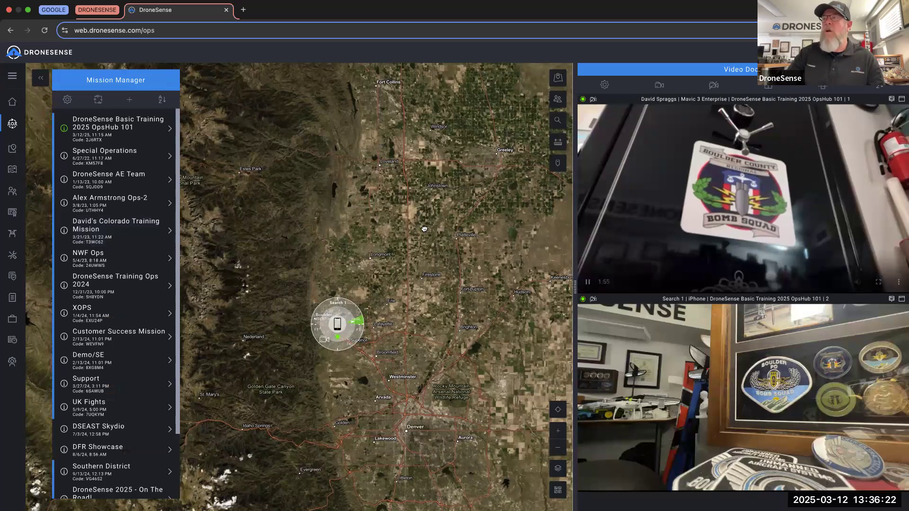
pyautogui.scroll(-2, 392, 226)
pyautogui.moveTo(392, 226); pyautogui.dragTo(353, 220)
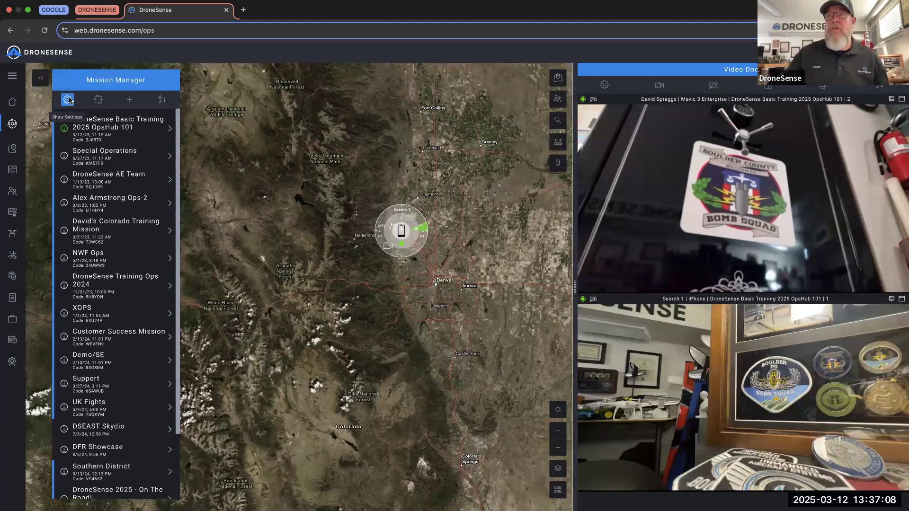
# - In Mission Manager settings, enable Show ADS-B and set the maximum altitude filter to 20000
pyautogui.click(67, 99)
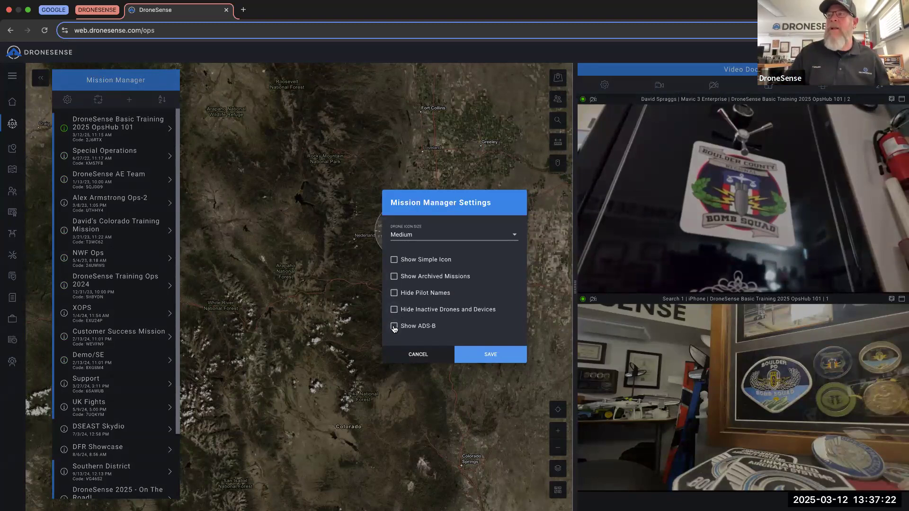
pyautogui.click(393, 327)
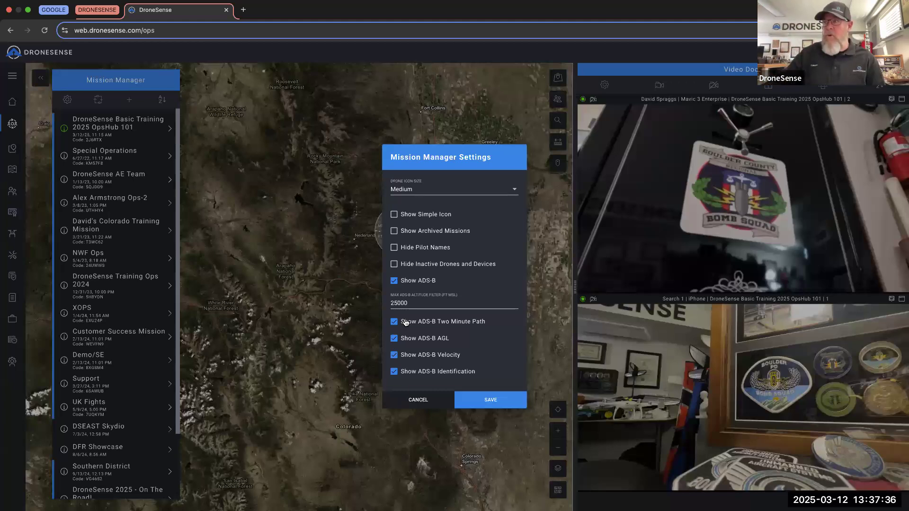
pyautogui.moveTo(417, 302); pyautogui.dragTo(389, 303)
pyautogui.write('20000')
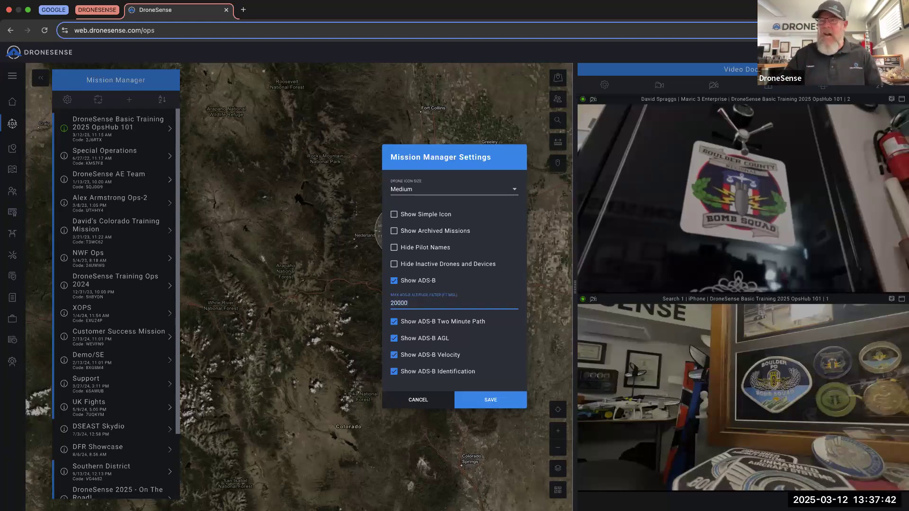
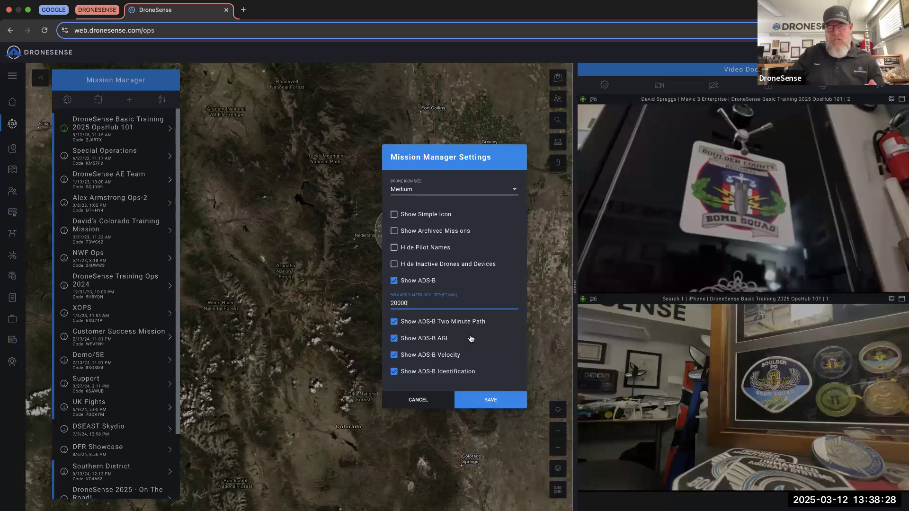
# - Save the ADS-B settings and zoom the map into Westminster/Broomfield to see live aircraft traffic
pyautogui.click(478, 404)
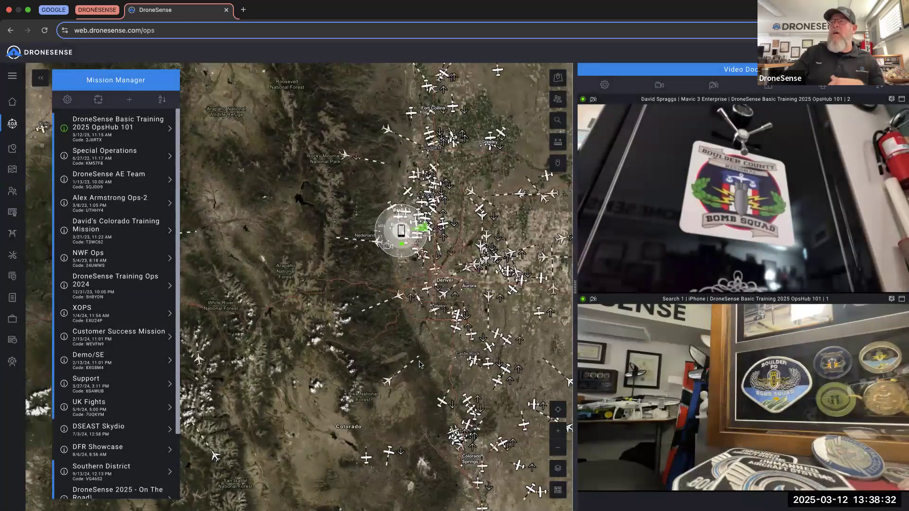
pyautogui.moveTo(420, 364); pyautogui.dragTo(333, 390)
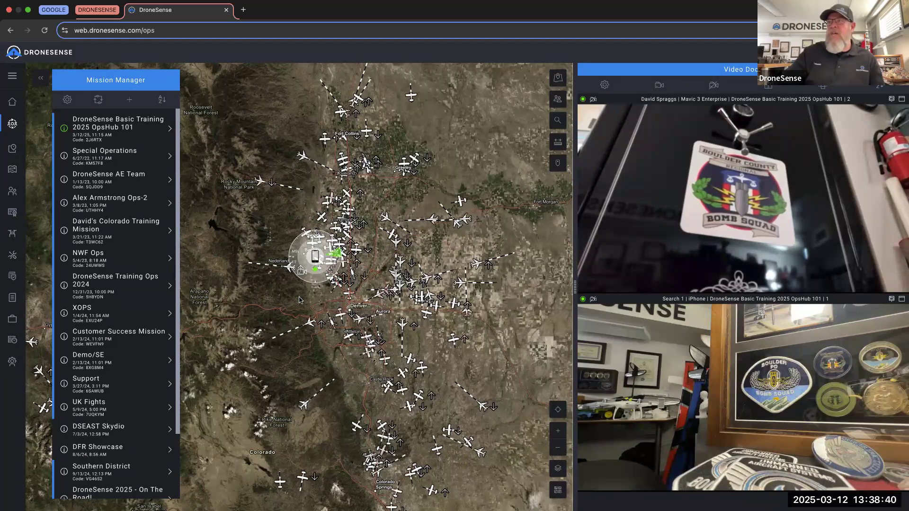
pyautogui.scroll(5, 331, 303)
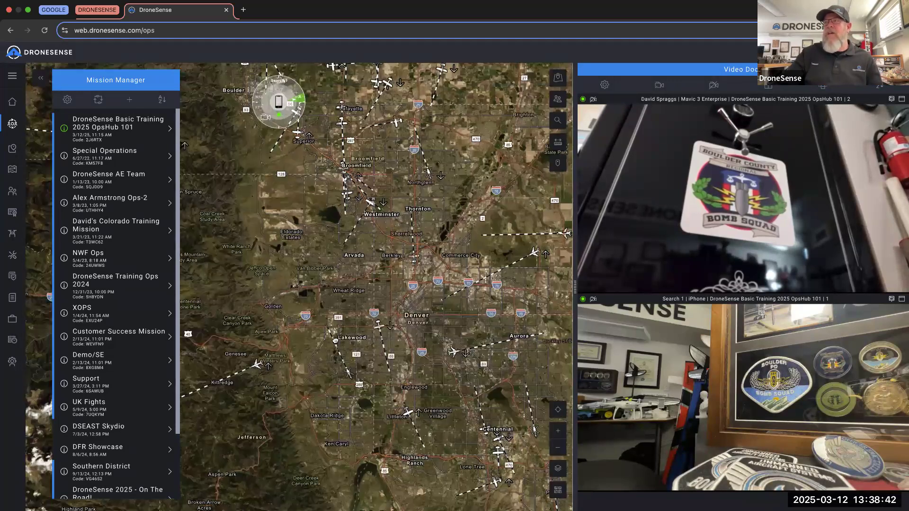
pyautogui.scroll(4, 336, 341)
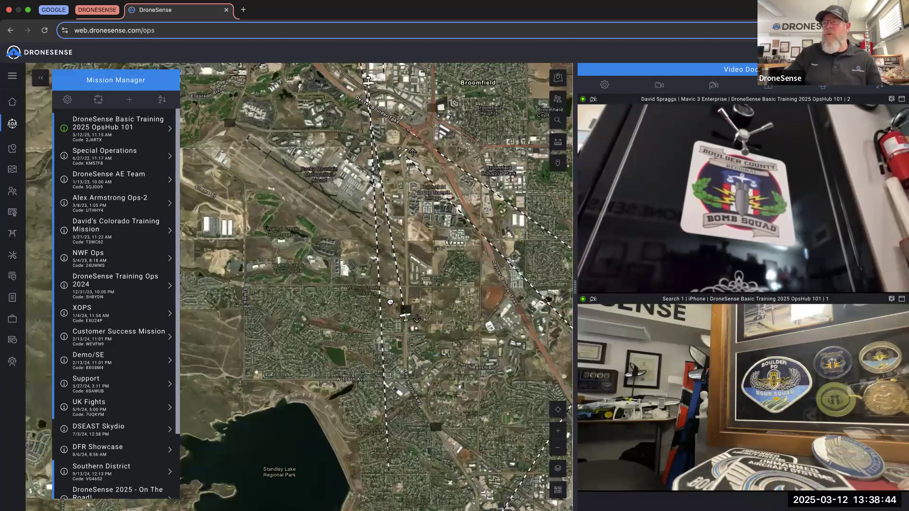
pyautogui.scroll(3, 391, 303)
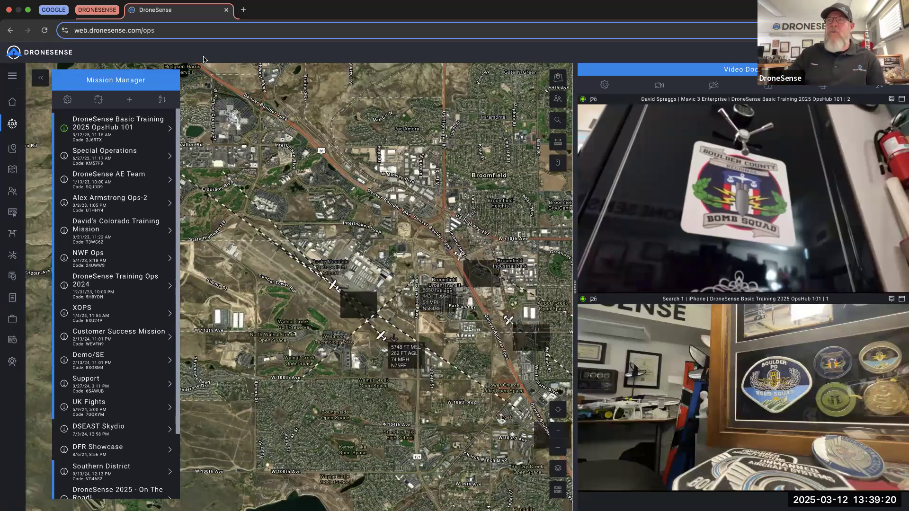
# - Turn off ADS-B identification and velocity so aircraft labels show only MSL and AGL altitudes
pyautogui.click(67, 100)
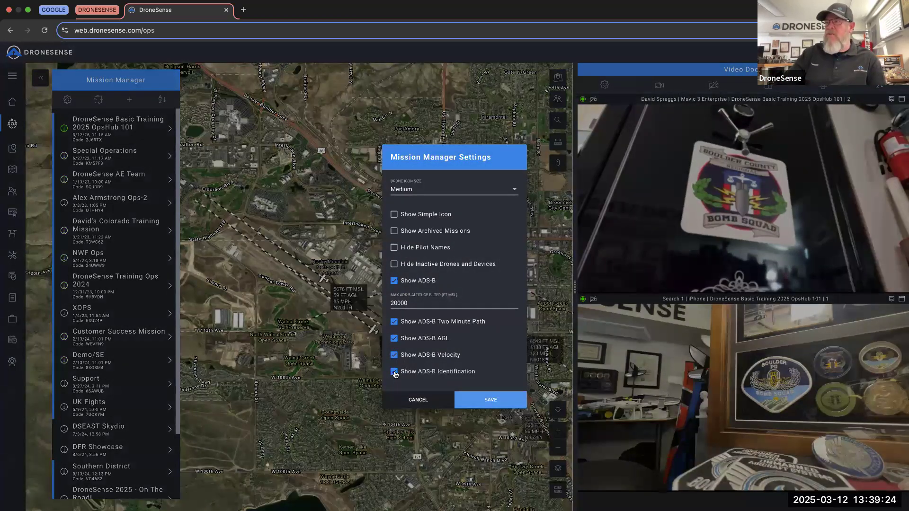
pyautogui.click(394, 373)
pyautogui.click(395, 358)
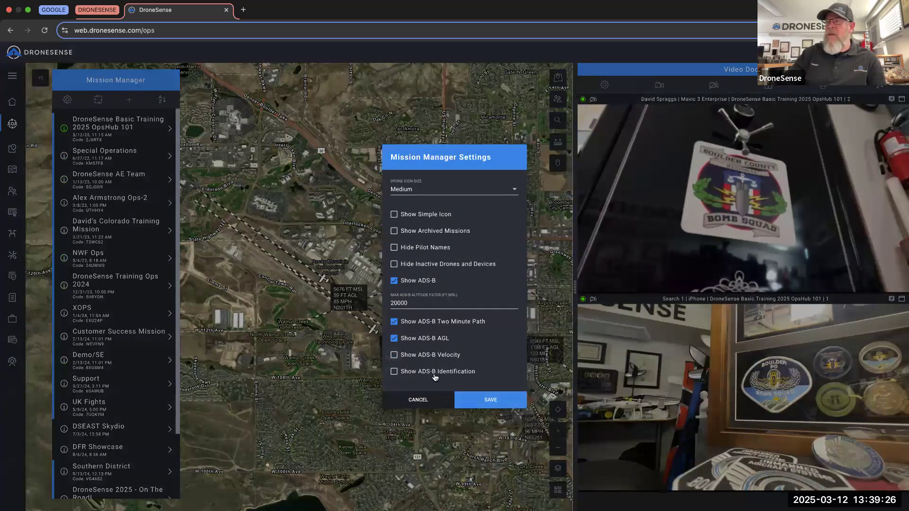
pyautogui.click(480, 400)
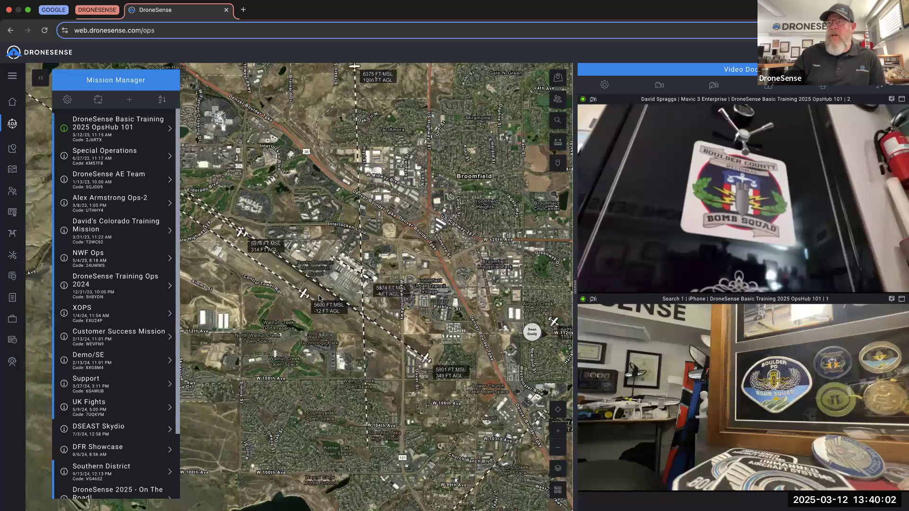
# - Frame the map on Columbine Elementary in Boulder and bring up the map feature layers list
pyautogui.scroll(-5, 359, 306)
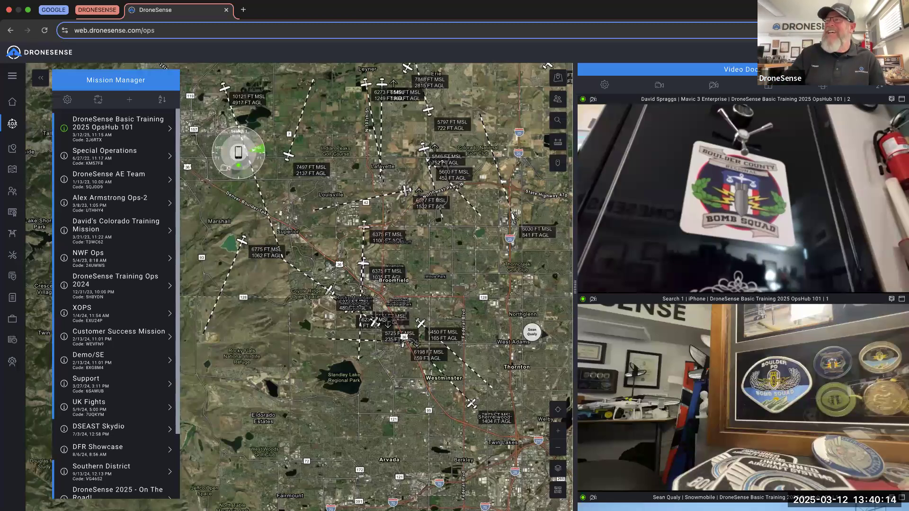
pyautogui.moveTo(252, 144); pyautogui.dragTo(297, 219)
pyautogui.scroll(2, 296, 219)
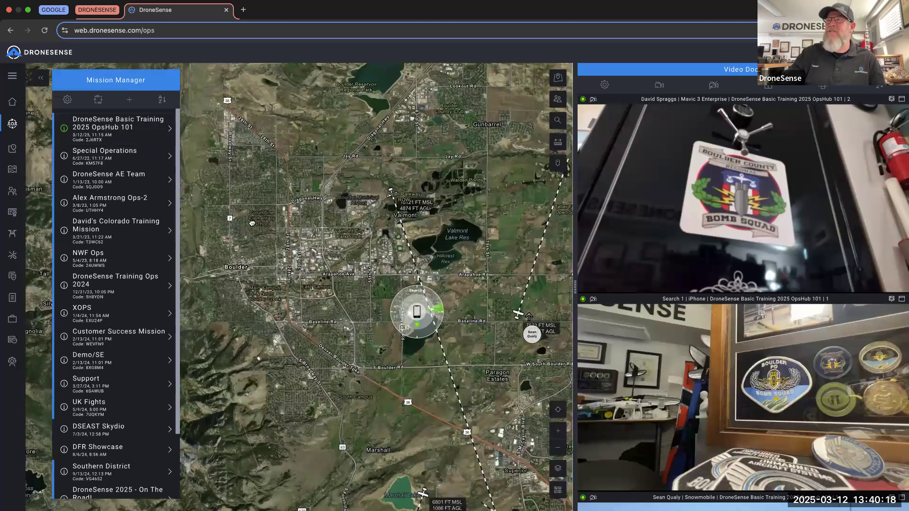
pyautogui.scroll(3, 293, 227)
pyautogui.scroll(3, 293, 230)
pyautogui.scroll(-1, 334, 260)
pyautogui.scroll(-3, 334, 260)
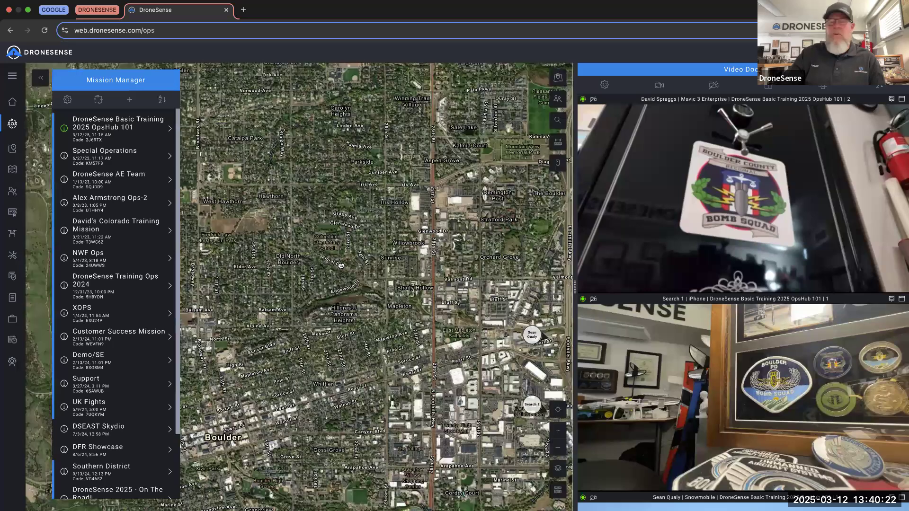
pyautogui.scroll(4, 341, 268)
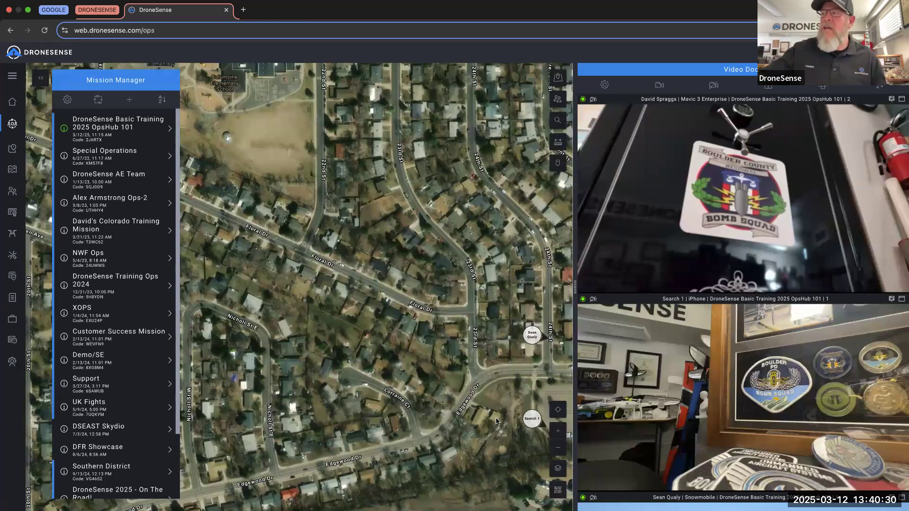
pyautogui.scroll(-2, 511, 435)
pyautogui.click(559, 470)
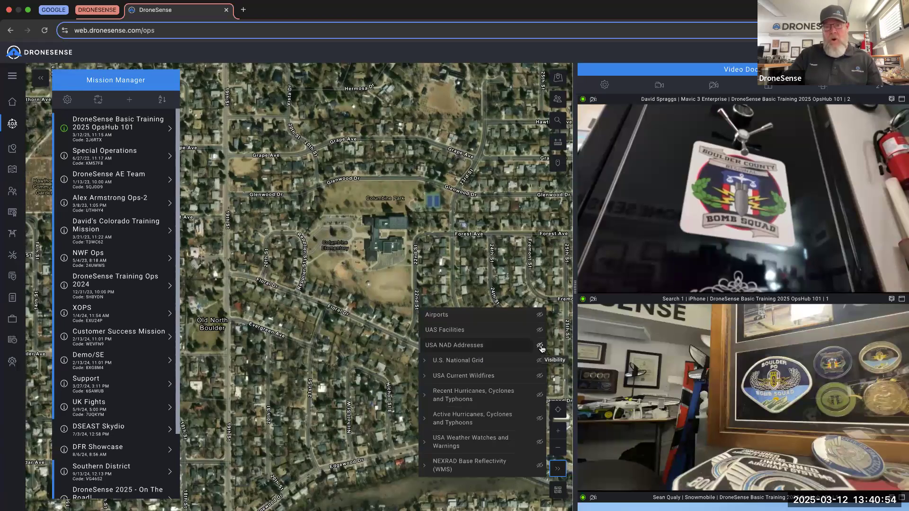
# - Turn on the USA NAD Addresses layer so house numbers label the Boulder neighbourhood
pyautogui.click(539, 346)
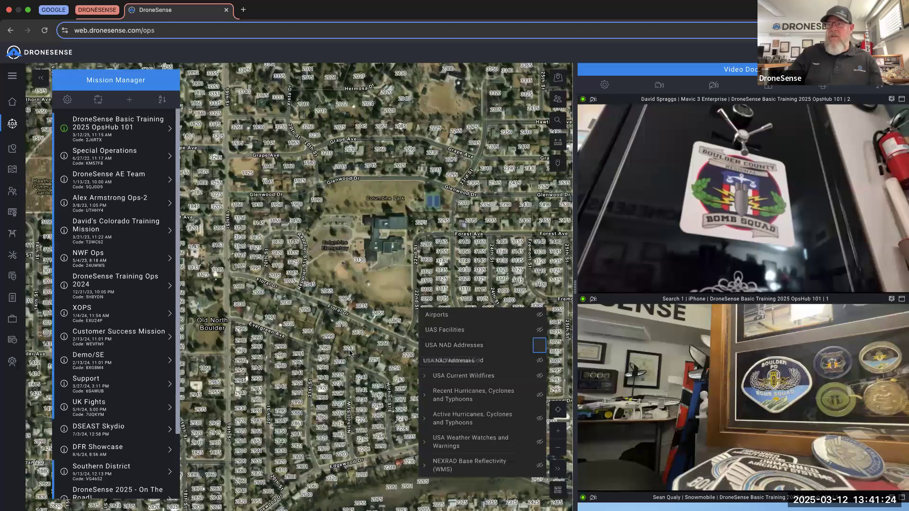
pyautogui.scroll(5, 346, 353)
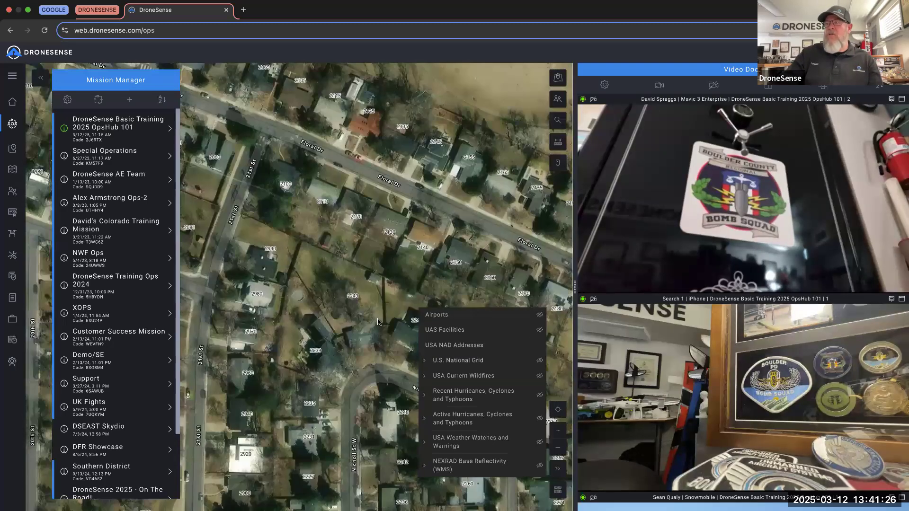
pyautogui.scroll(3, 356, 311)
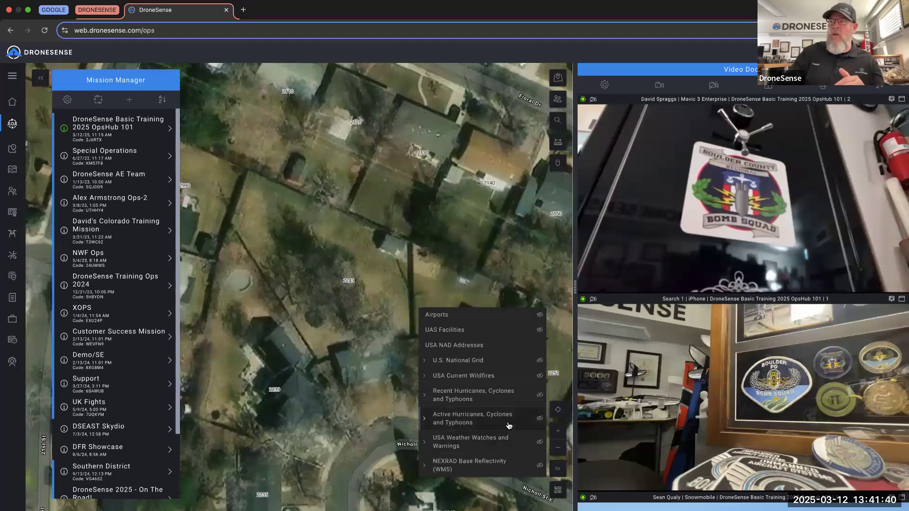
pyautogui.click(558, 468)
pyautogui.click(558, 489)
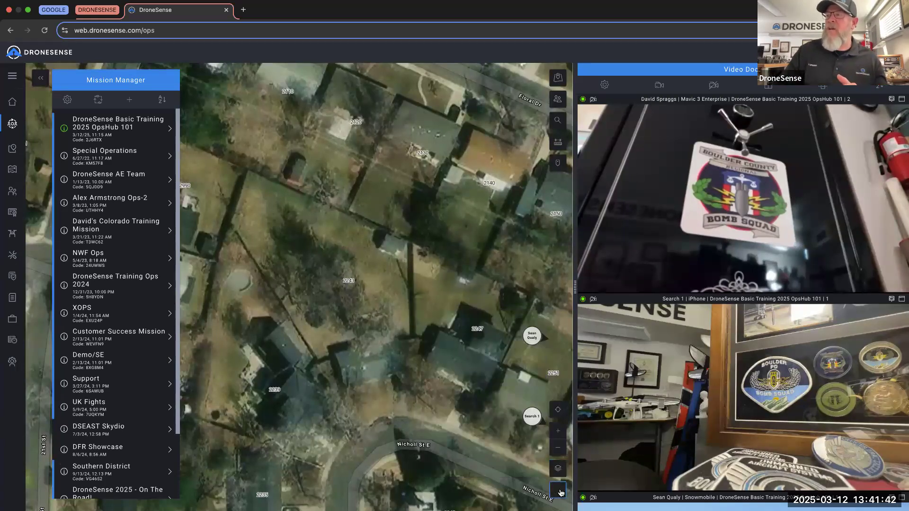
# - Switch the basemap to Streets (Night) and review the house-number labels on the dark map
pyautogui.scroll(-5, 445, 388)
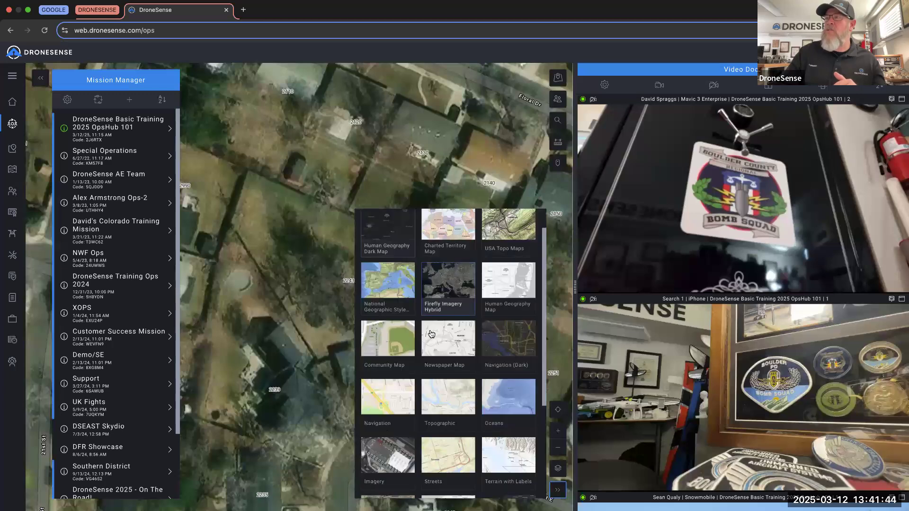
pyautogui.click(441, 454)
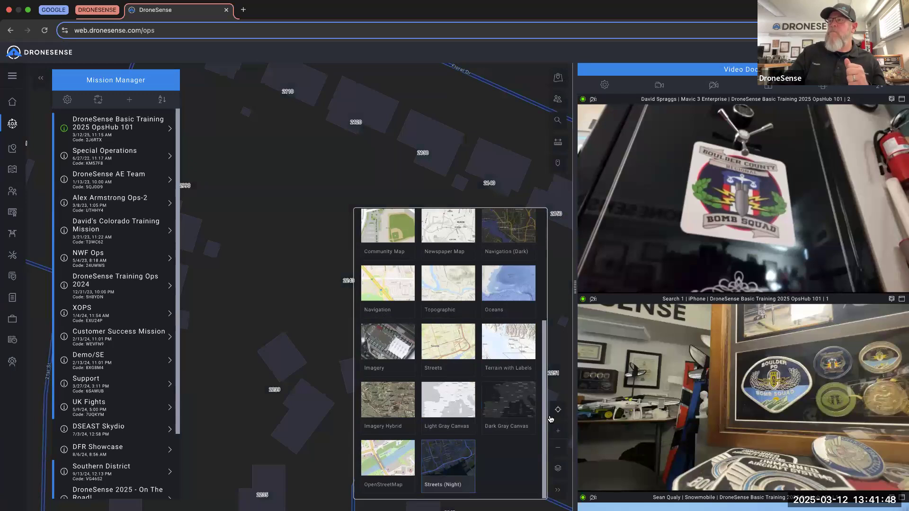
pyautogui.click(557, 487)
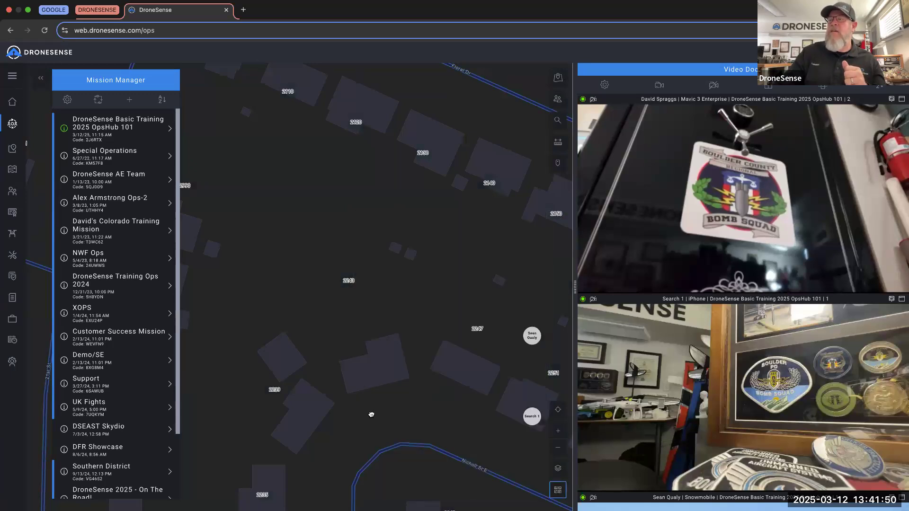
pyautogui.scroll(-3, 371, 414)
pyautogui.scroll(-2, 372, 417)
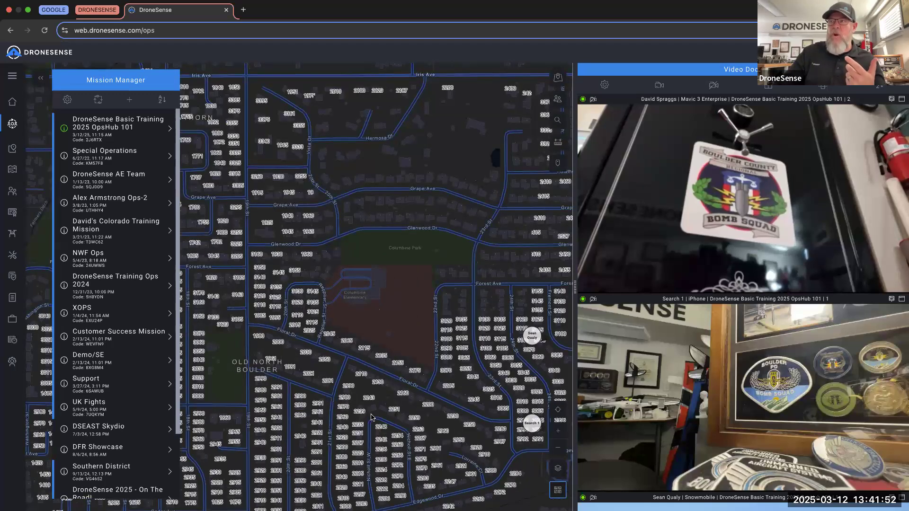
pyautogui.scroll(4, 371, 415)
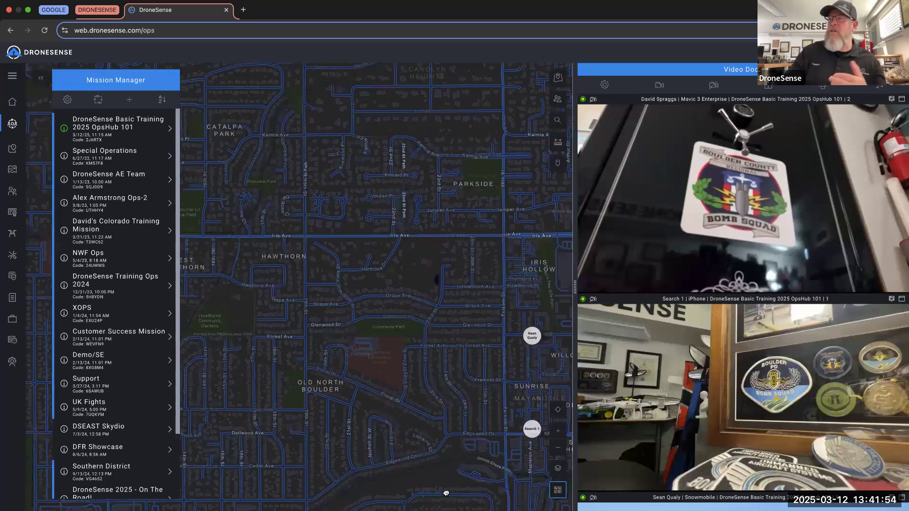
pyautogui.click(557, 491)
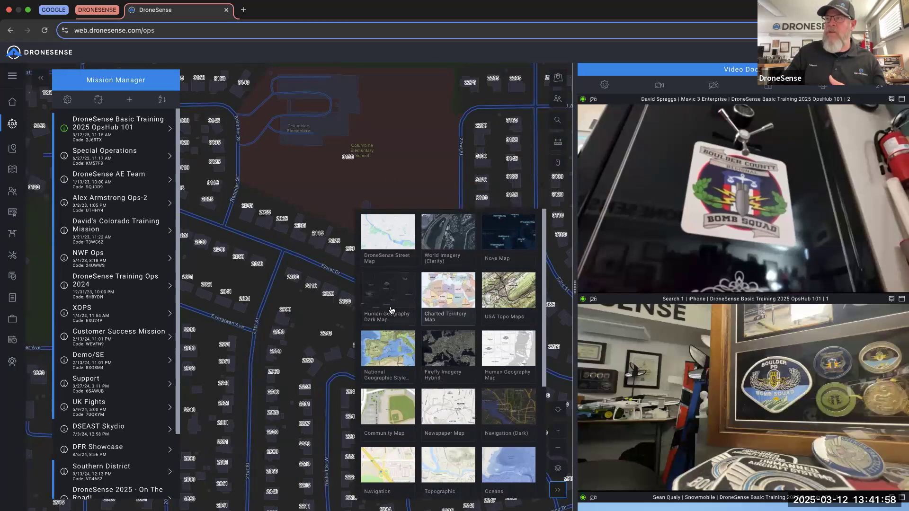
pyautogui.scroll(-1, 439, 364)
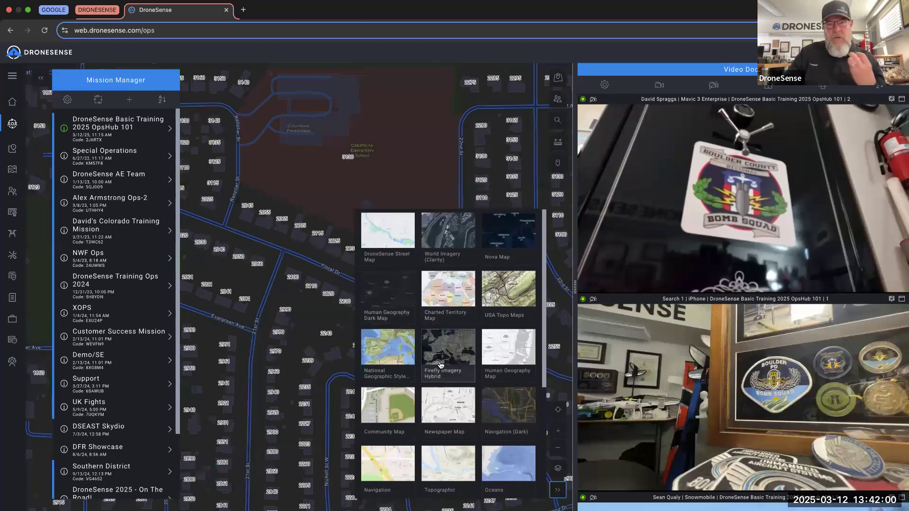
pyautogui.moveTo(440, 365)
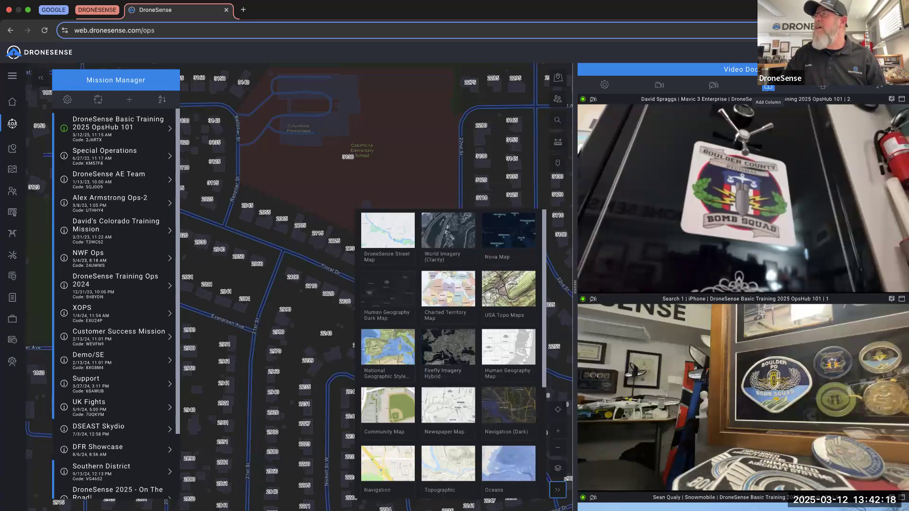
# - Add a second Video Dock column so the three live feeds sit in two columns
pyautogui.click(768, 87)
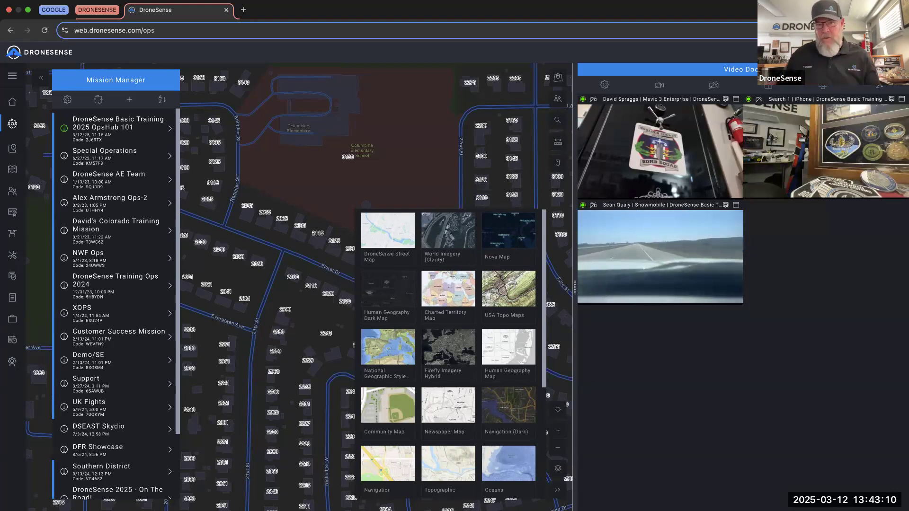
pyautogui.moveTo(670, 140)
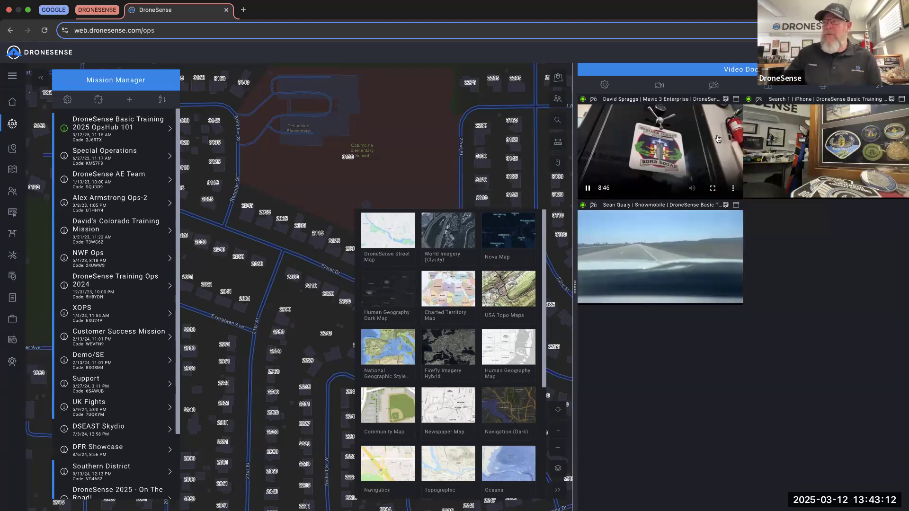
pyautogui.scroll(-1, 474, 347)
pyautogui.scroll(1, 474, 347)
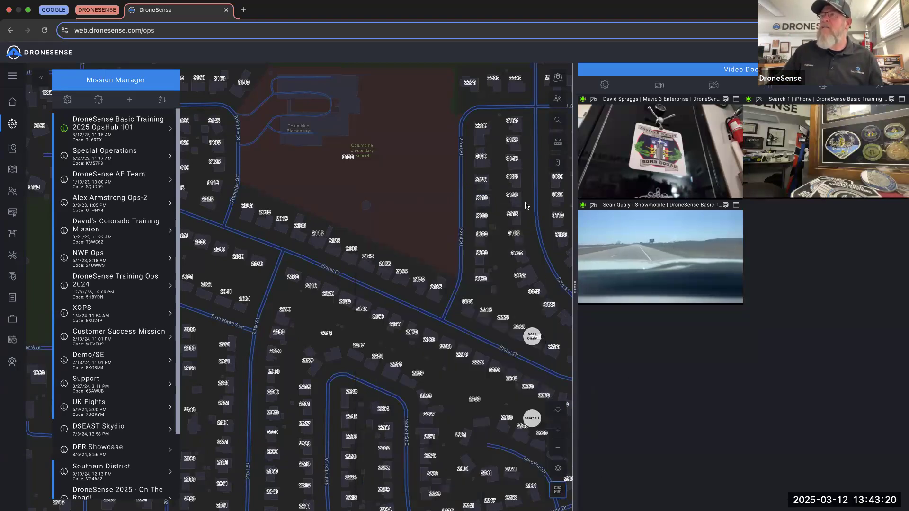
# - Switch the basemap to Firefly Imagery Hybrid, zoom in on north Boulder, and open Contacts Manager
pyautogui.scroll(-5, 358, 251)
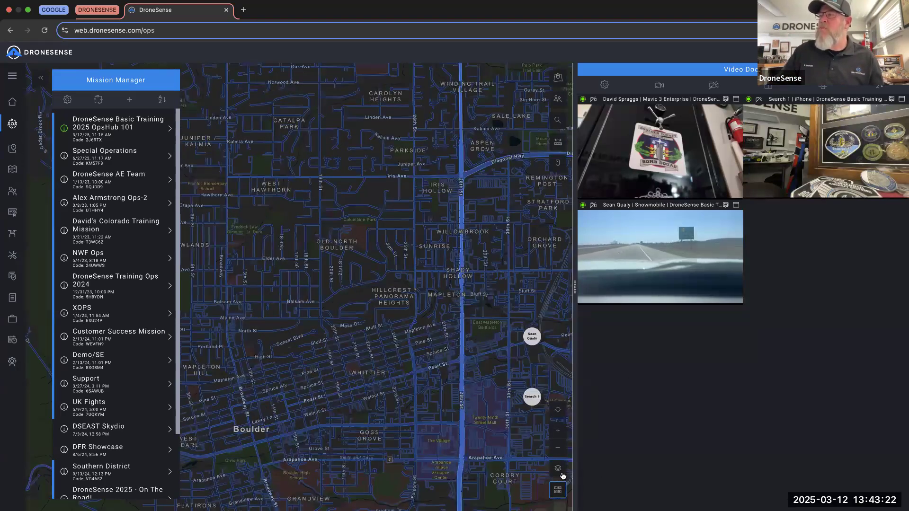
pyautogui.click(559, 470)
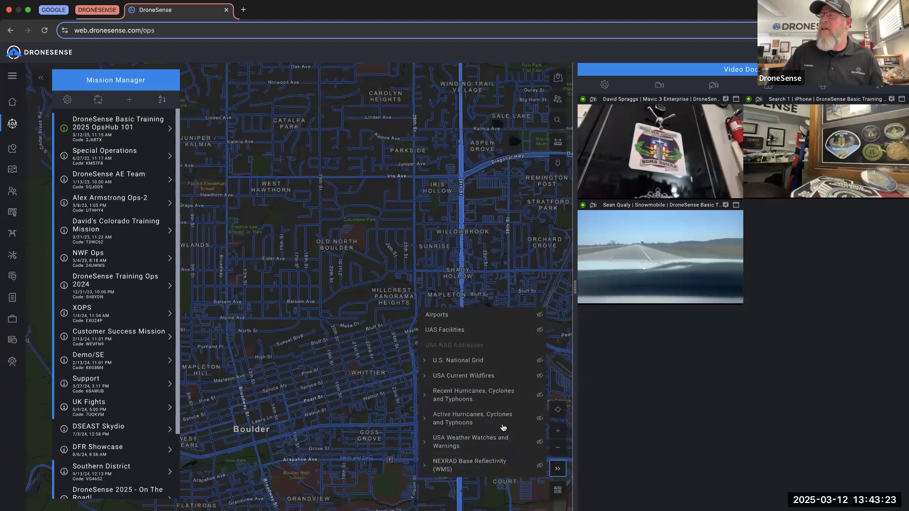
pyautogui.click(559, 470)
pyautogui.click(557, 490)
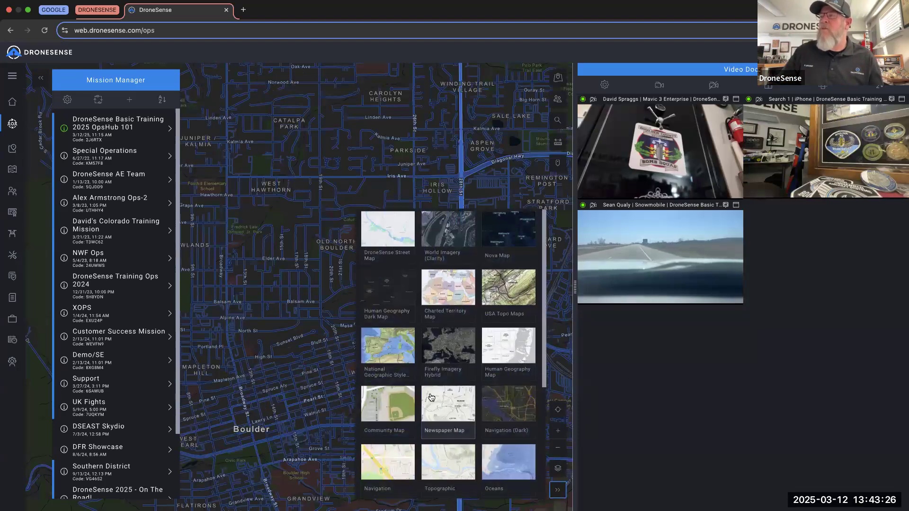
pyautogui.scroll(-1, 431, 397)
pyautogui.click(438, 346)
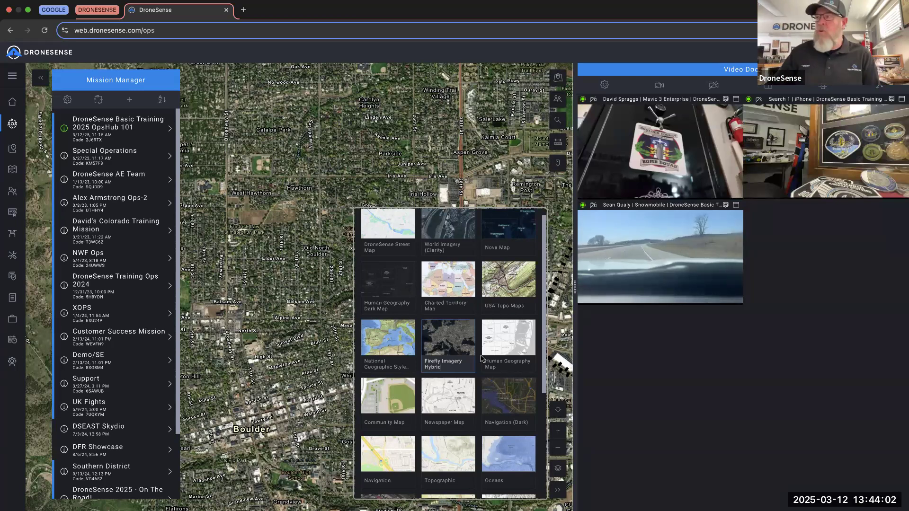
pyautogui.click(554, 492)
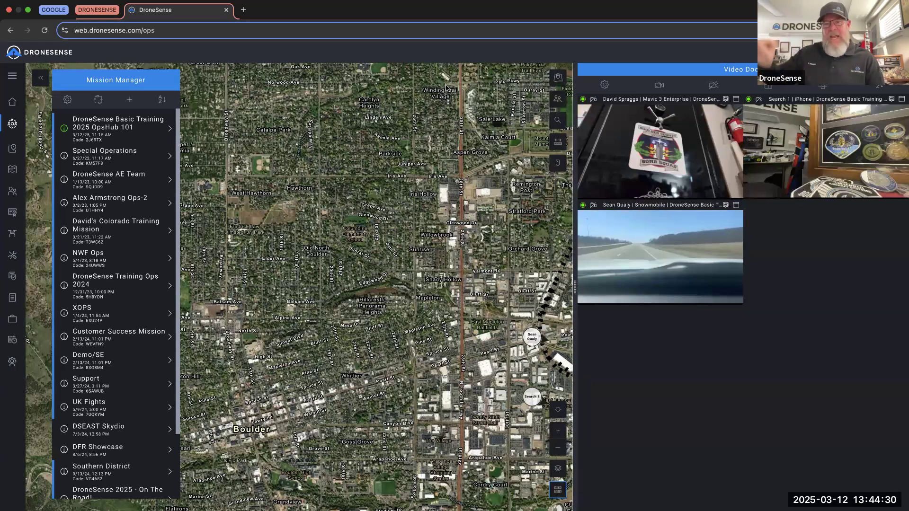
pyautogui.doubleClick(446, 87)
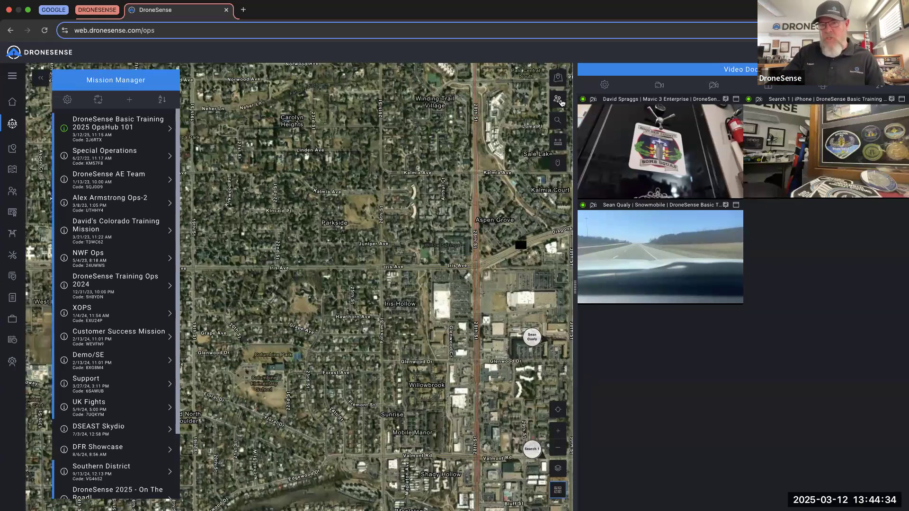
pyautogui.click(559, 99)
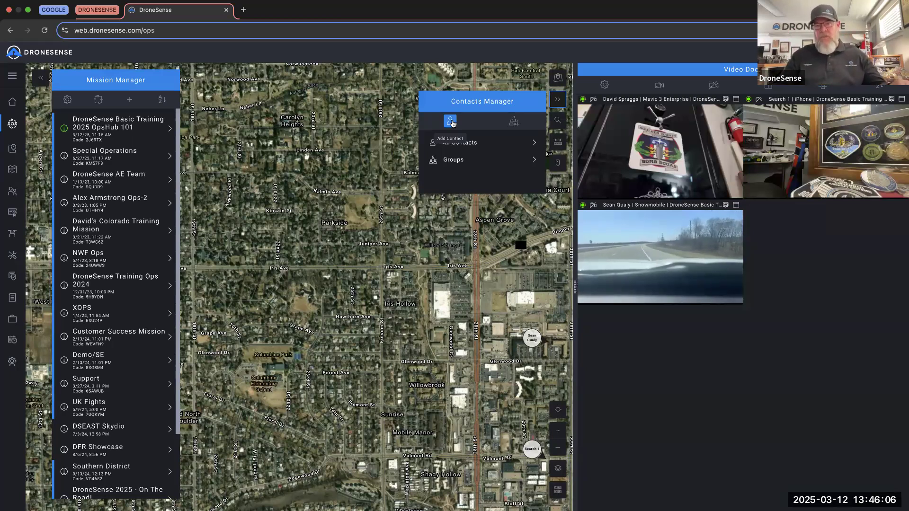
# - Start a new contact and enter the test contact's first name, last name, e-mail and phone number
pyautogui.click(452, 123)
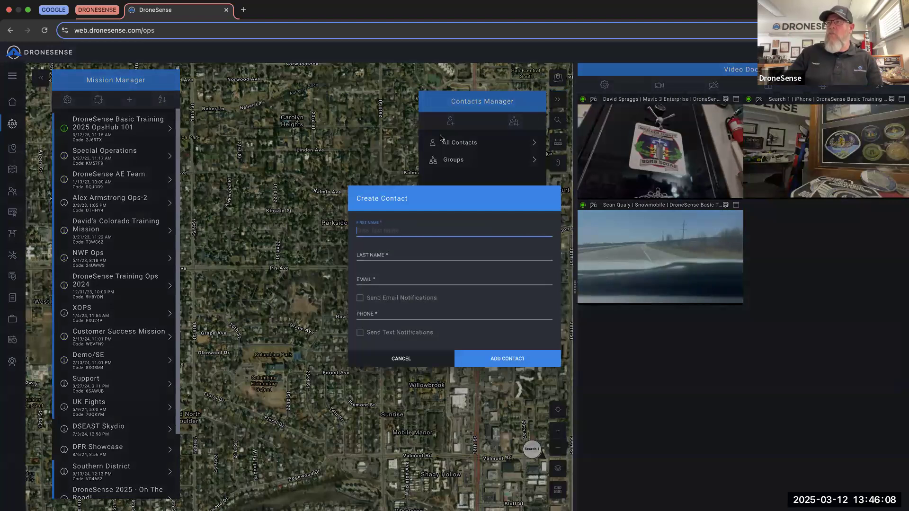
pyautogui.write('Test')
pyautogui.click(396, 252)
pyautogui.write('Spraggs')
pyautogui.click(381, 280)
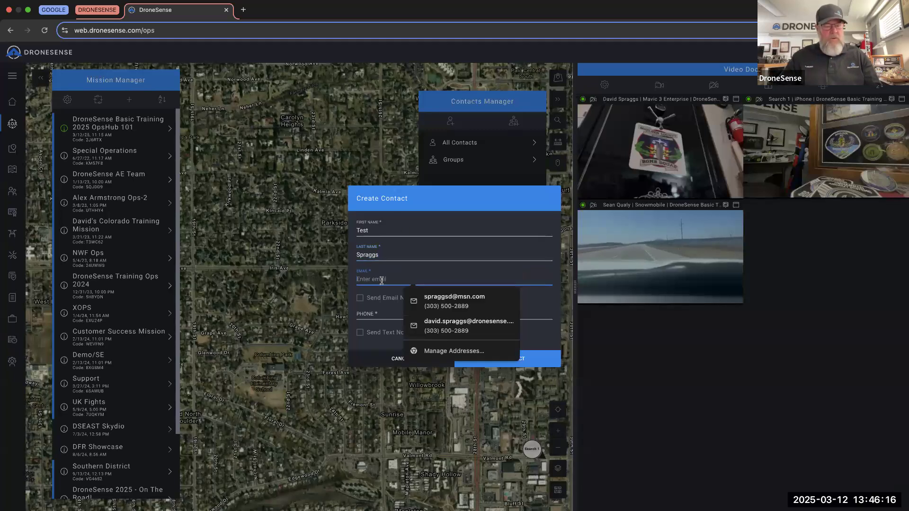
pyautogui.press('Escape')
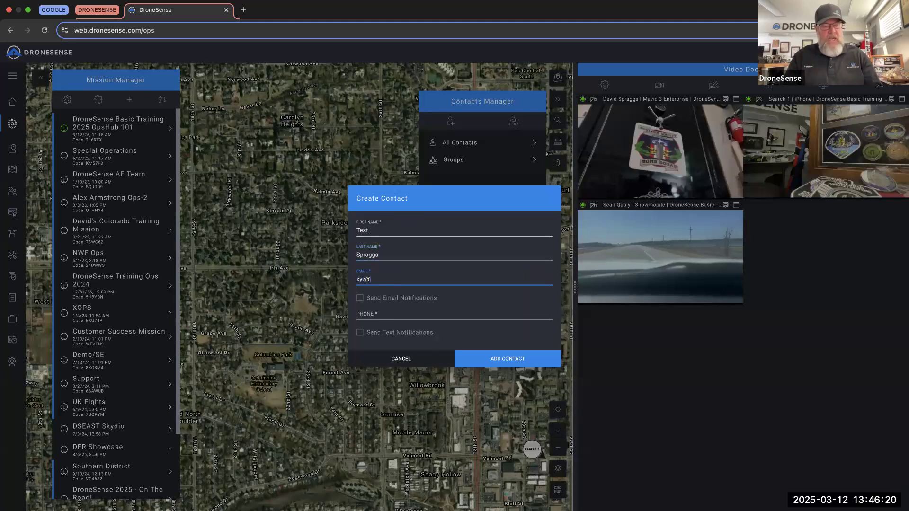
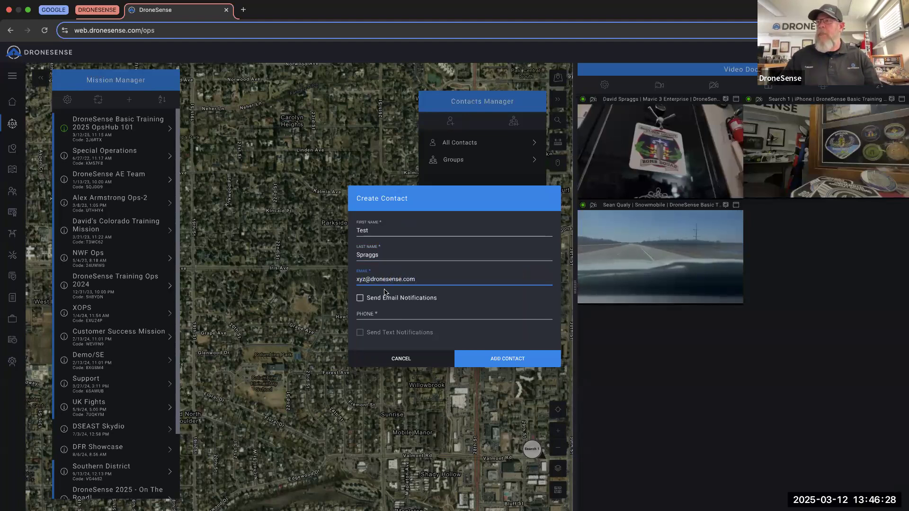
pyautogui.click(367, 315)
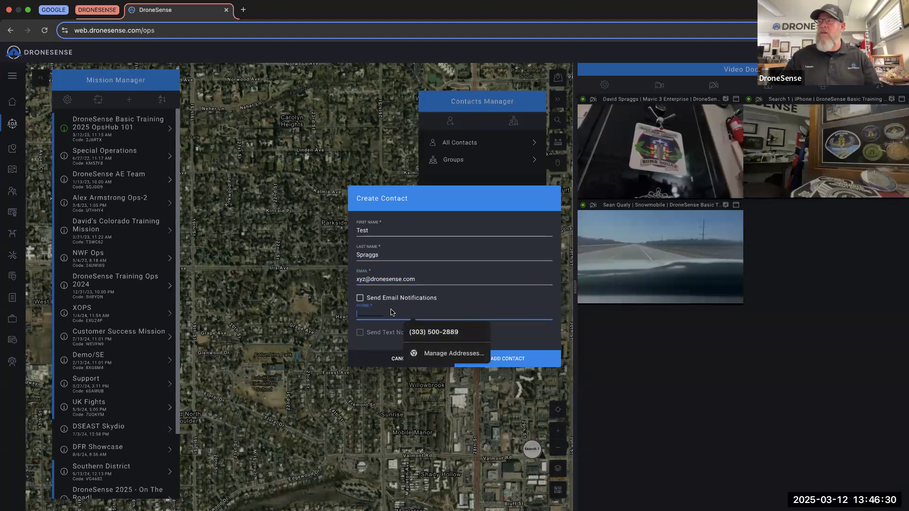
pyautogui.write('1')
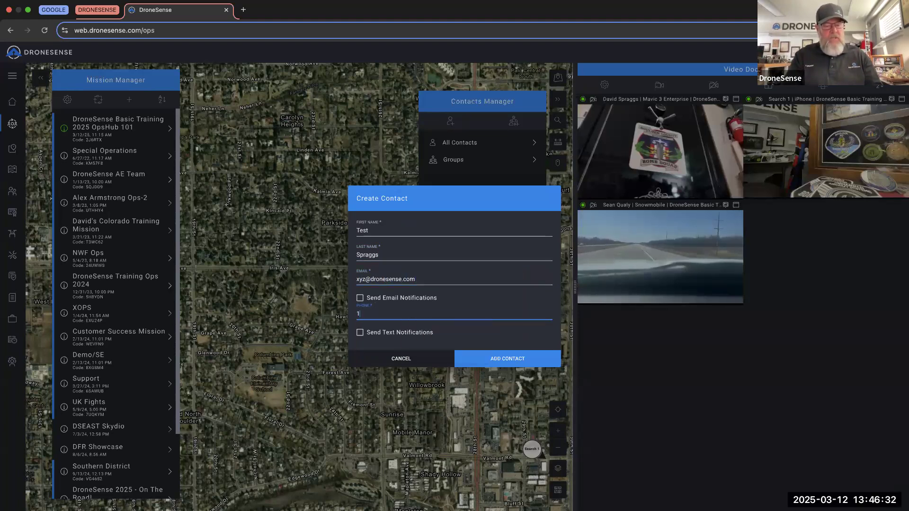
pyautogui.write('234567890')
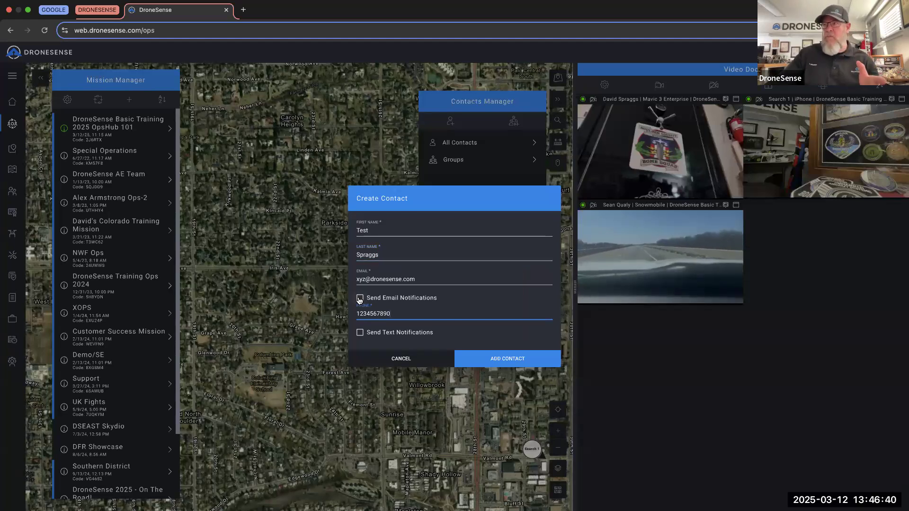
# - Enable e-mail and text notifications for the contact and add it
pyautogui.click(359, 298)
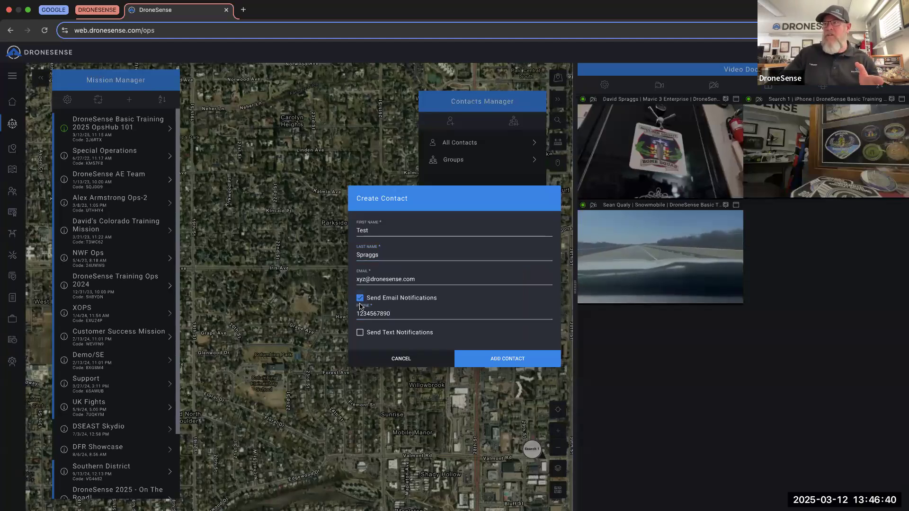
pyautogui.click(360, 334)
pyautogui.click(513, 362)
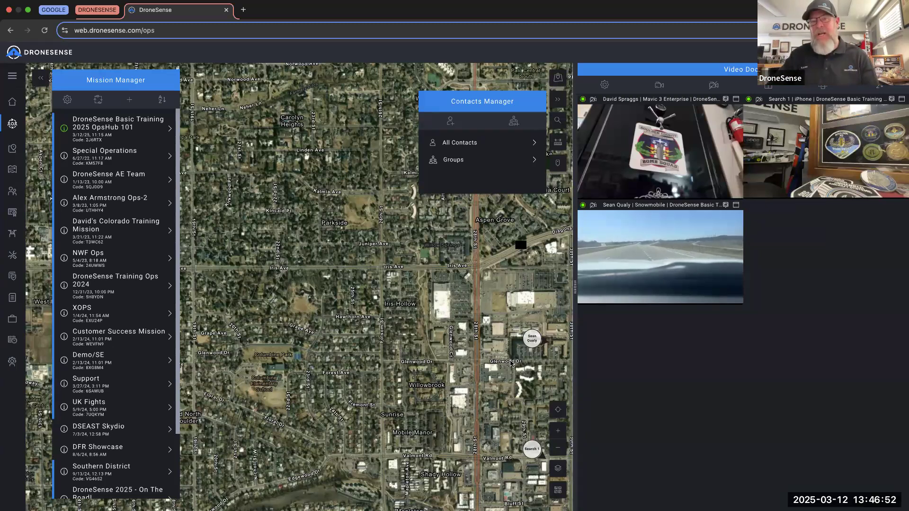
# - Open the DroneSense Basic Training 2025 OpsHub 101 mission and view its details
pyautogui.scroll(-3, 511, 363)
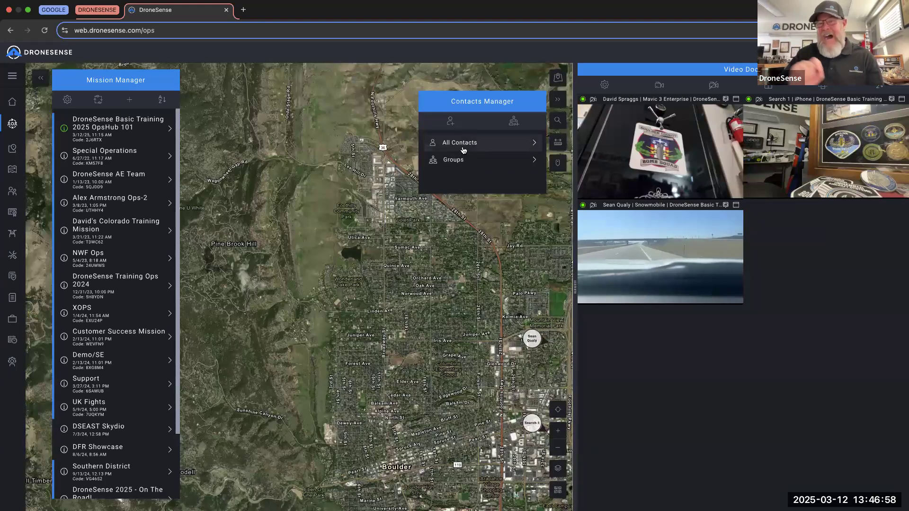
pyautogui.click(108, 128)
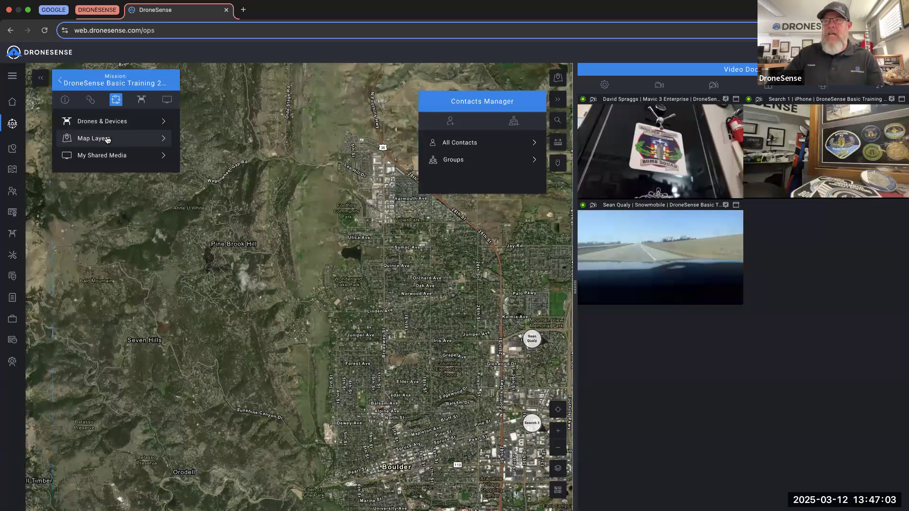
pyautogui.click(65, 102)
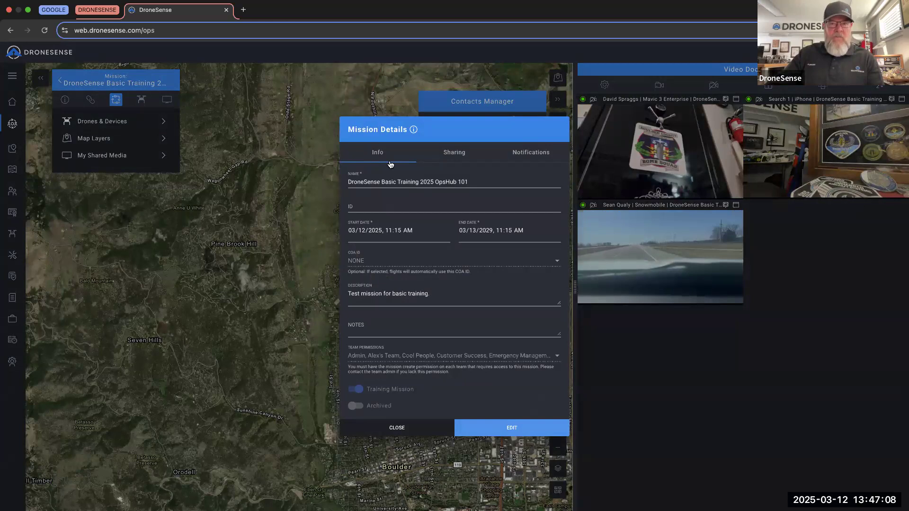
# - Add the test contact to the mission's notification contacts, submit the edits, and close Mission Details
pyautogui.click(532, 154)
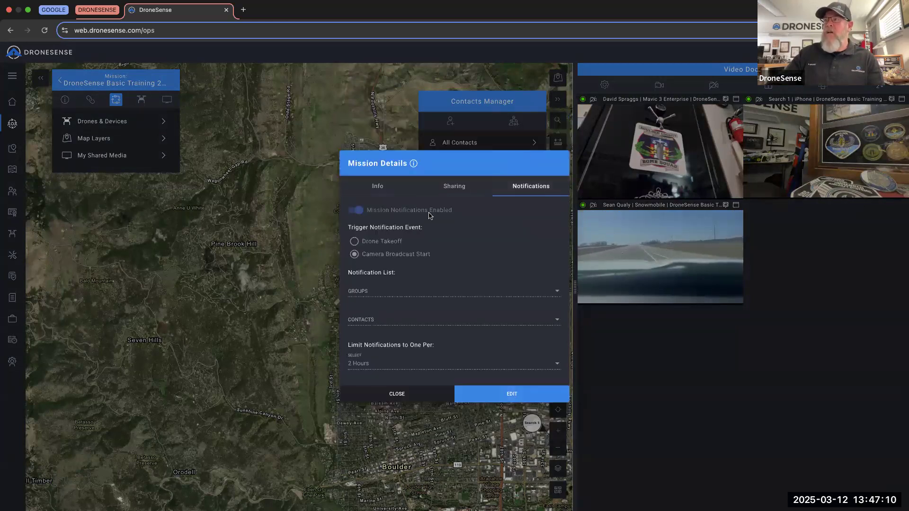
pyautogui.click(511, 395)
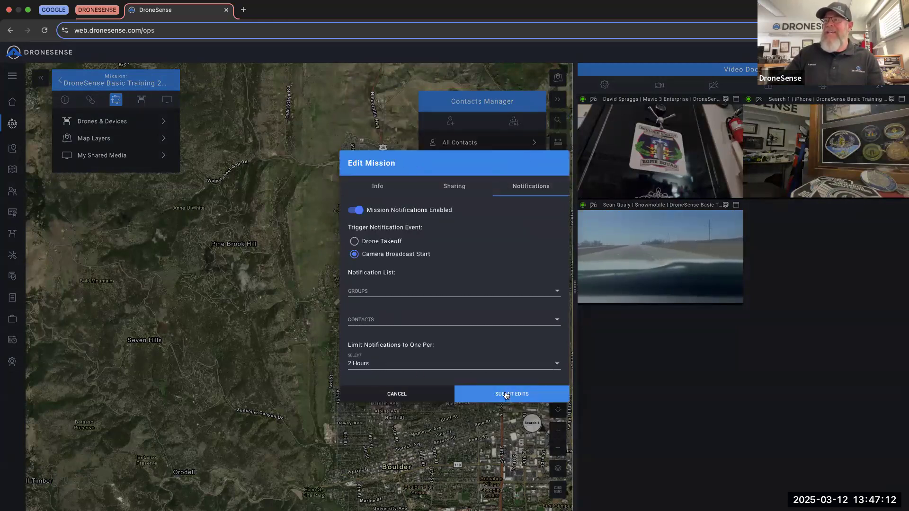
pyautogui.click(409, 322)
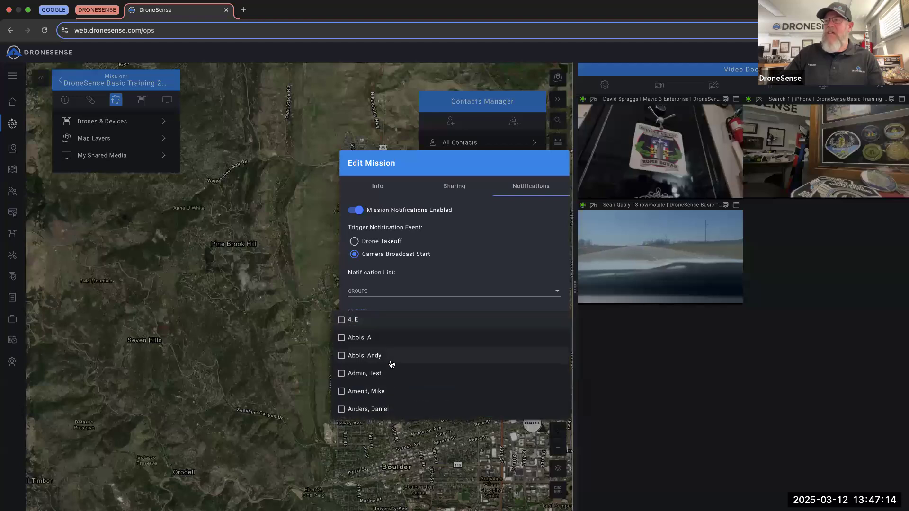
pyautogui.scroll(-3, 391, 362)
pyautogui.scroll(-10, 391, 363)
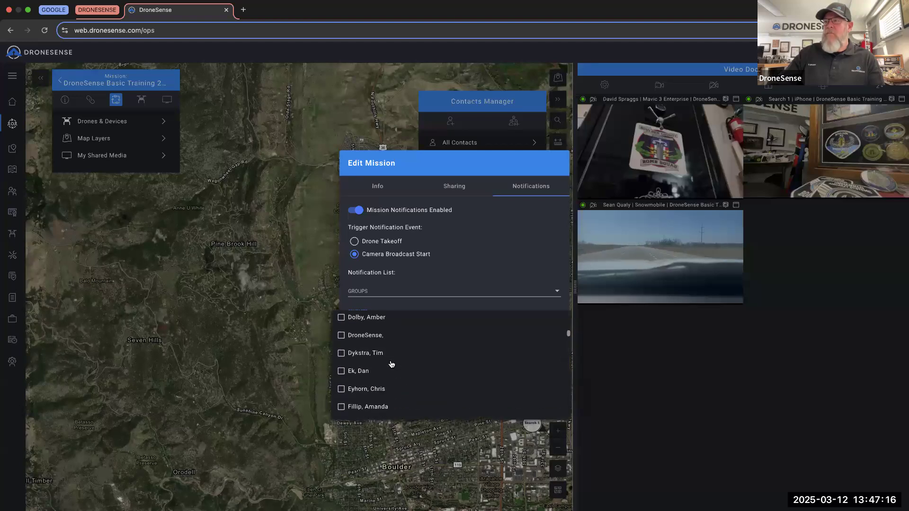
pyautogui.scroll(-10, 391, 363)
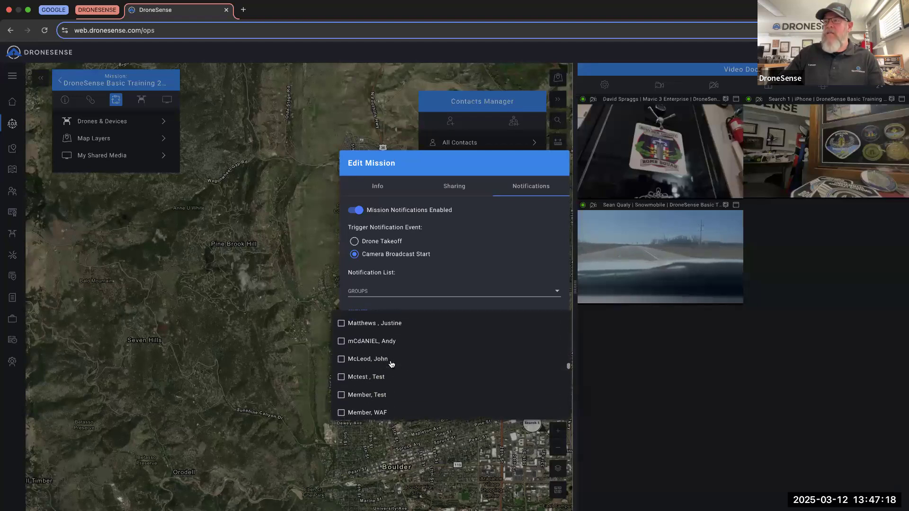
pyautogui.scroll(-10, 391, 364)
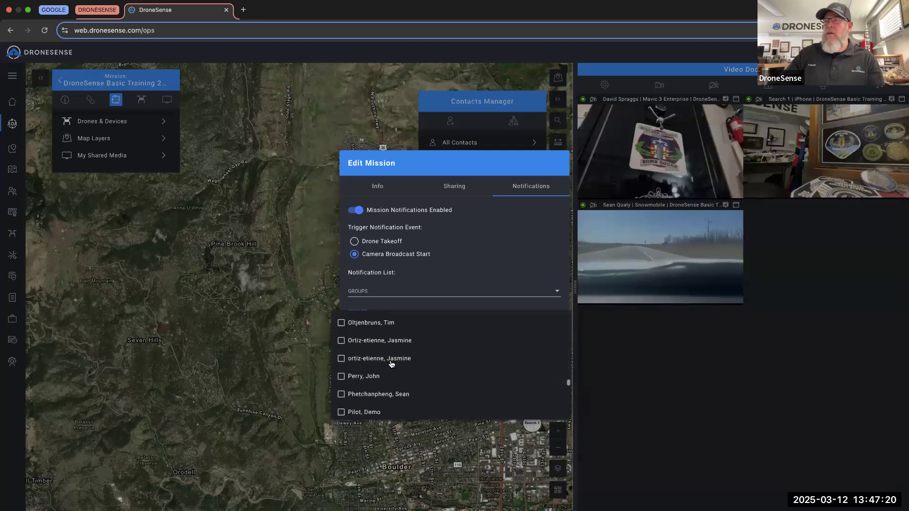
pyautogui.scroll(-10, 391, 364)
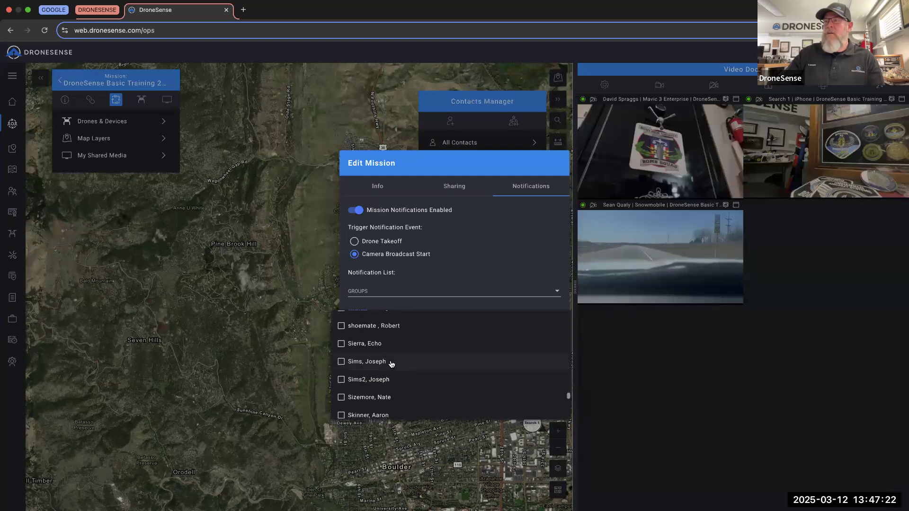
pyautogui.scroll(-3, 391, 364)
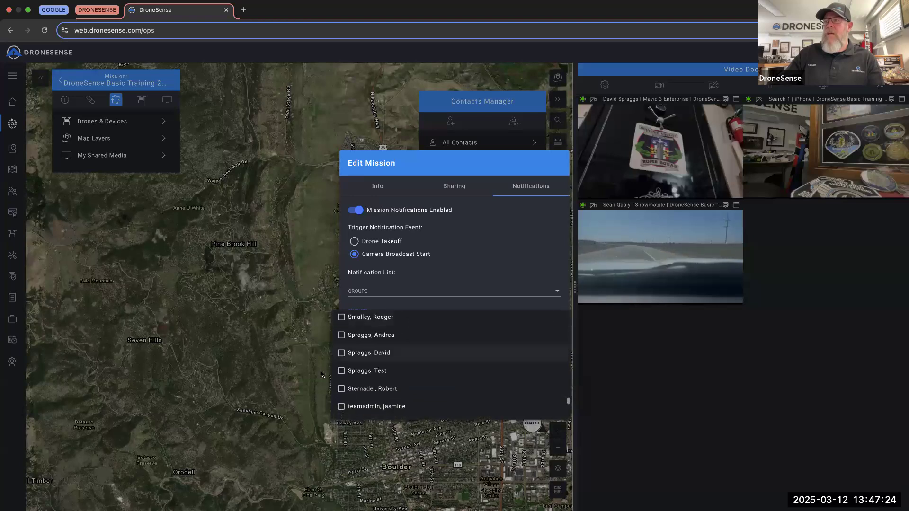
pyautogui.click(344, 374)
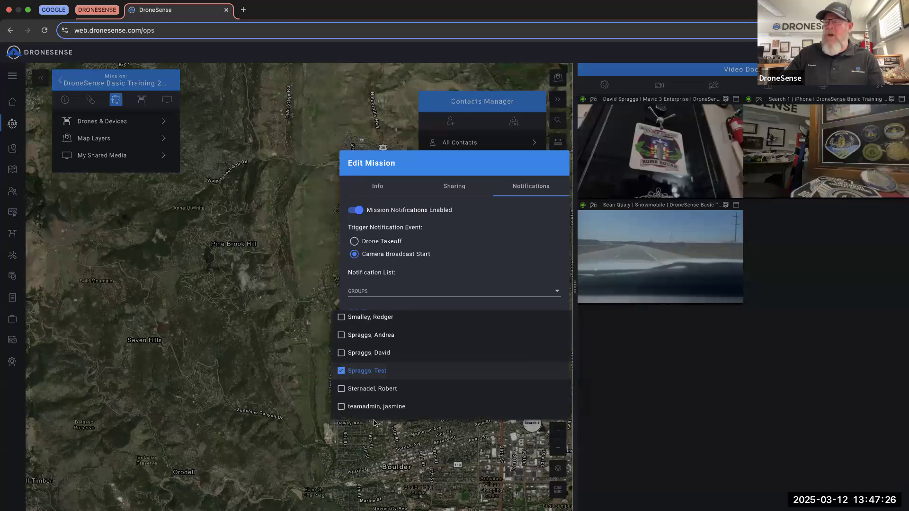
pyautogui.click(417, 441)
pyautogui.click(512, 395)
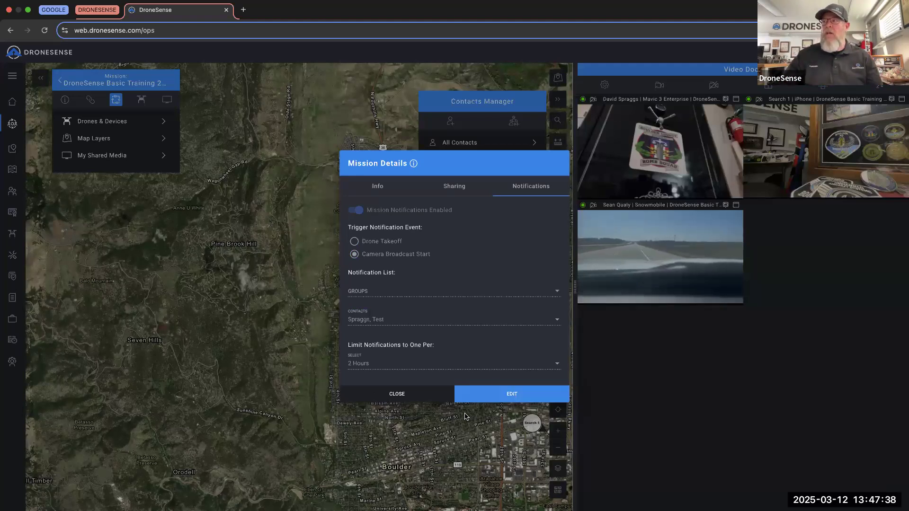
pyautogui.click(427, 398)
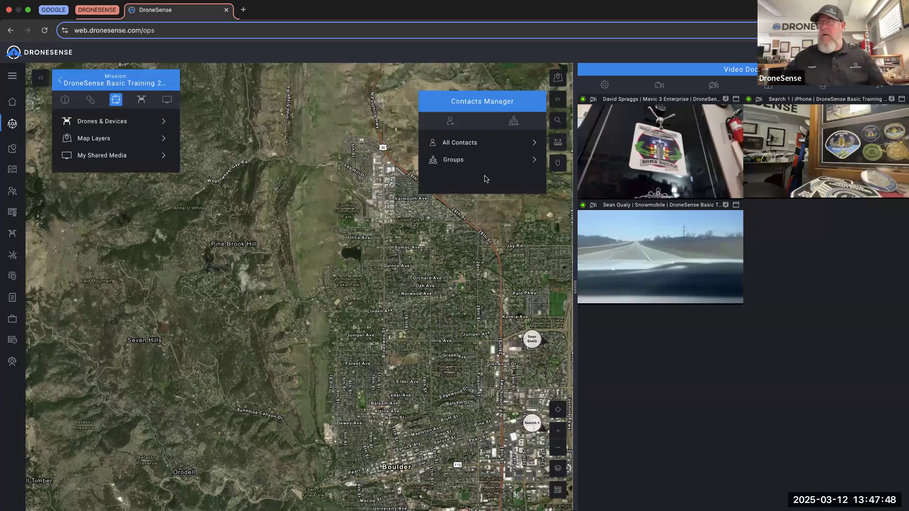
# - Show the All Contacts list of the organisation's contacts with their e-mail addresses
pyautogui.click(473, 142)
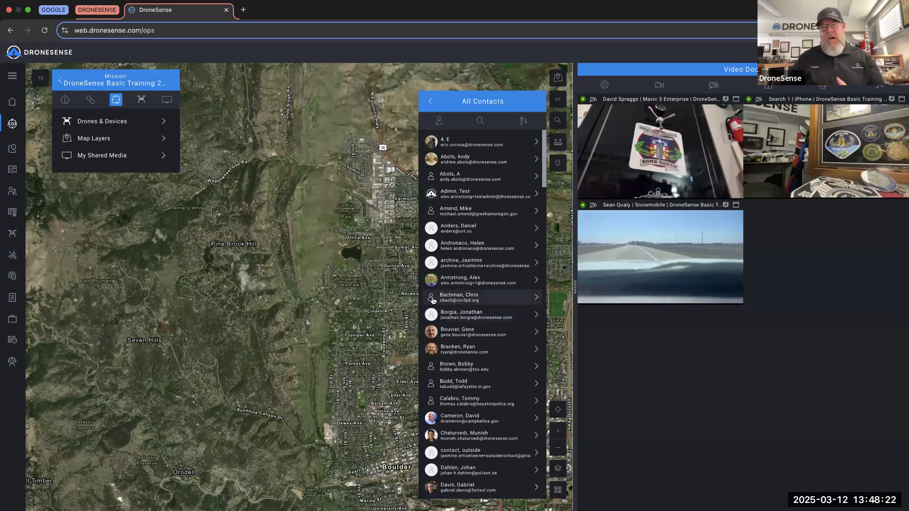
# - Create a contact group named 'Test 1' with the description 'Test'
pyautogui.click(430, 101)
pyautogui.click(481, 162)
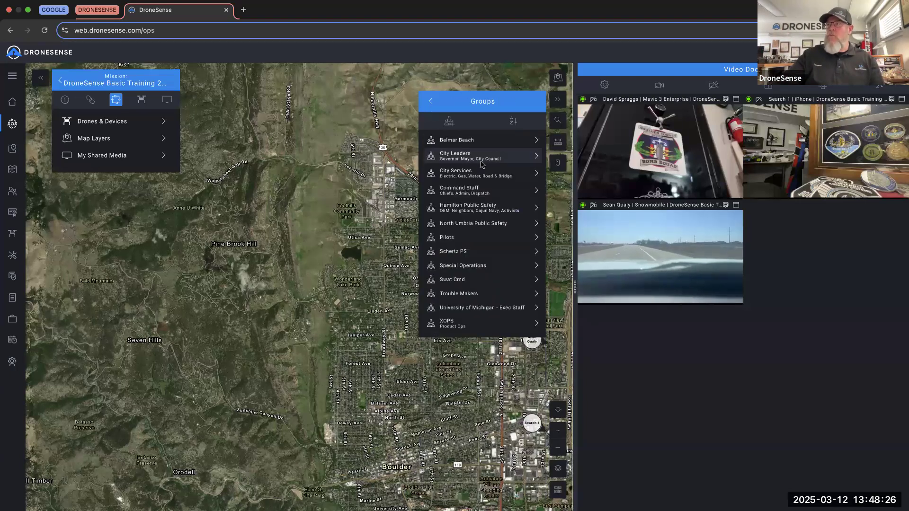
pyautogui.click(449, 122)
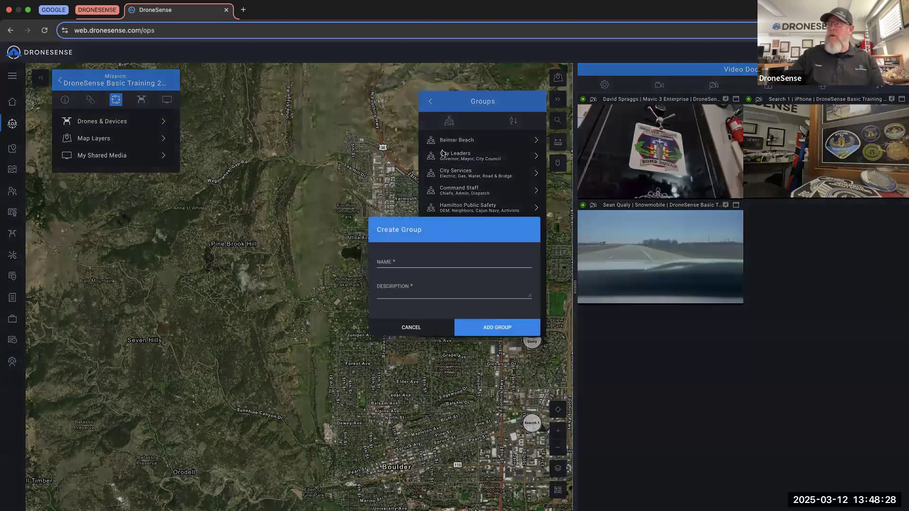
pyautogui.write('Tes')
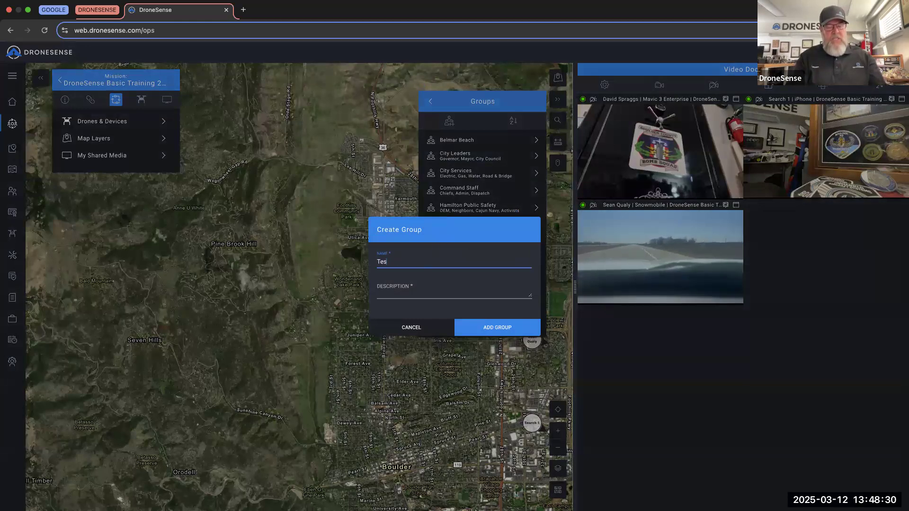
pyautogui.click(395, 294)
pyautogui.write('Test')
pyautogui.click(501, 328)
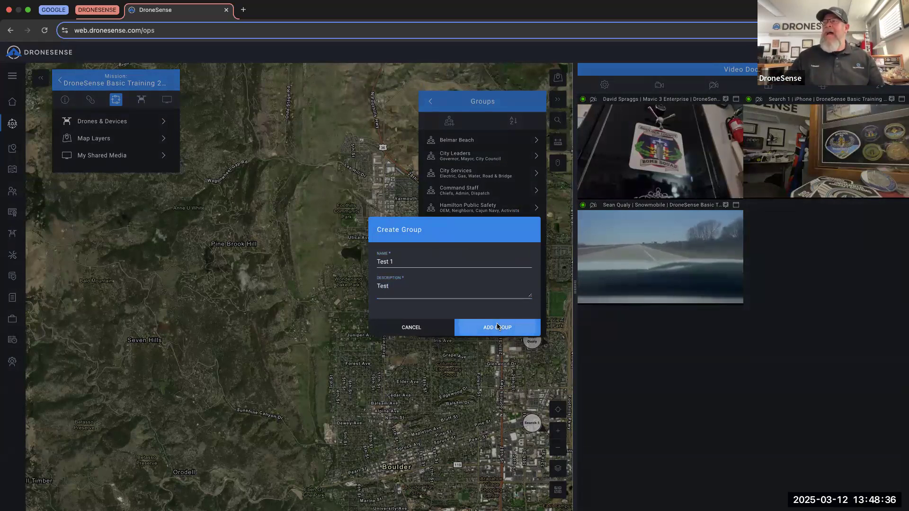
# - Reopen the Test 1 group's details from the Groups list
pyautogui.click(430, 102)
pyautogui.click(454, 161)
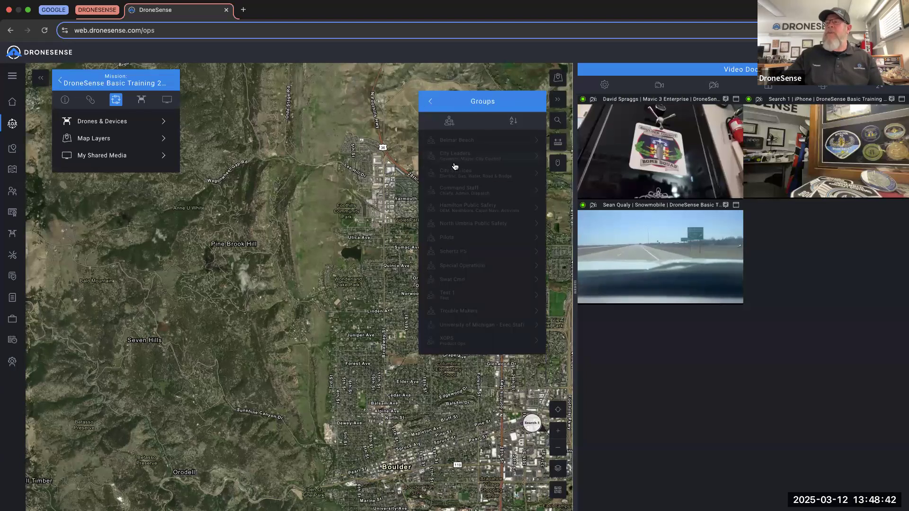
pyautogui.click(453, 298)
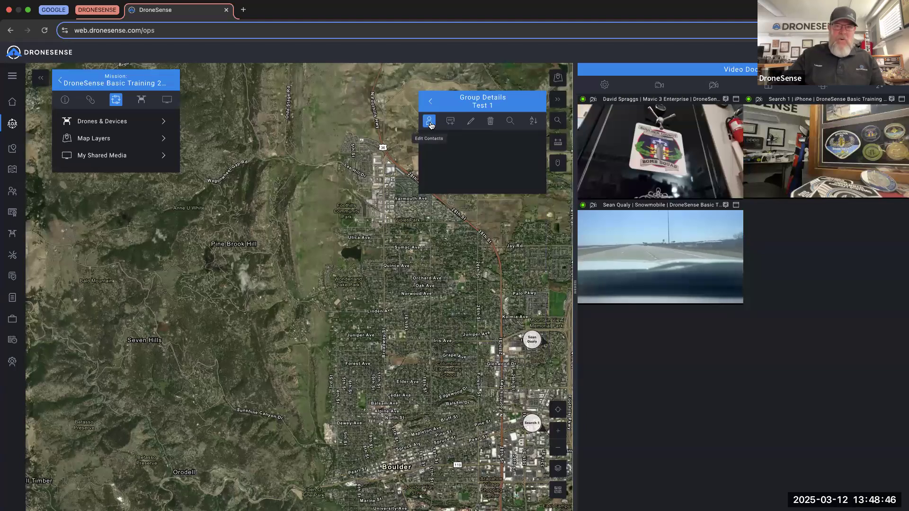
pyautogui.click(430, 102)
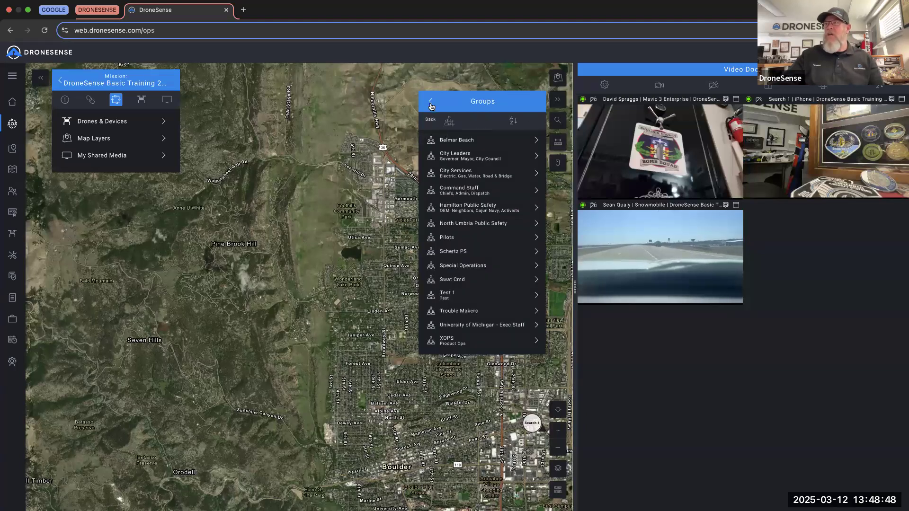
pyautogui.click(430, 103)
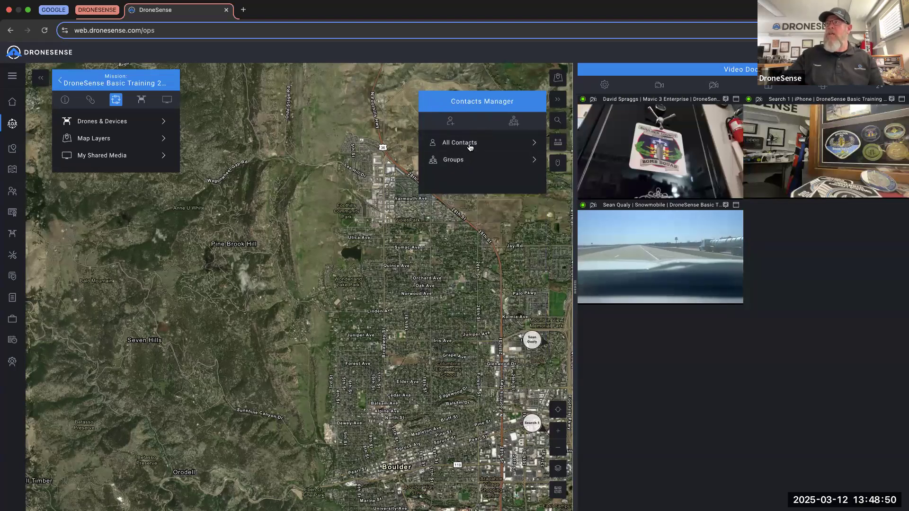
pyautogui.click(476, 163)
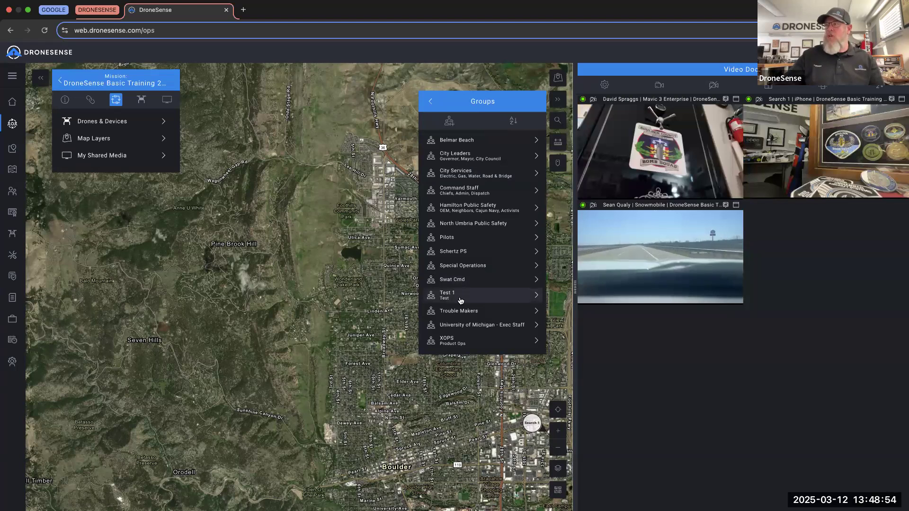
pyautogui.click(460, 300)
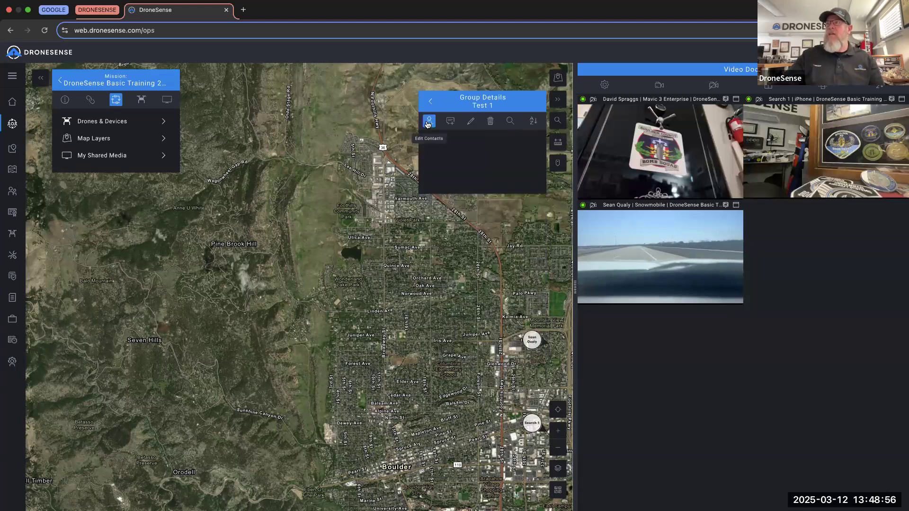
# - Add four contacts to the Test 1 group and open the mission's details
pyautogui.click(428, 124)
pyautogui.click(318, 232)
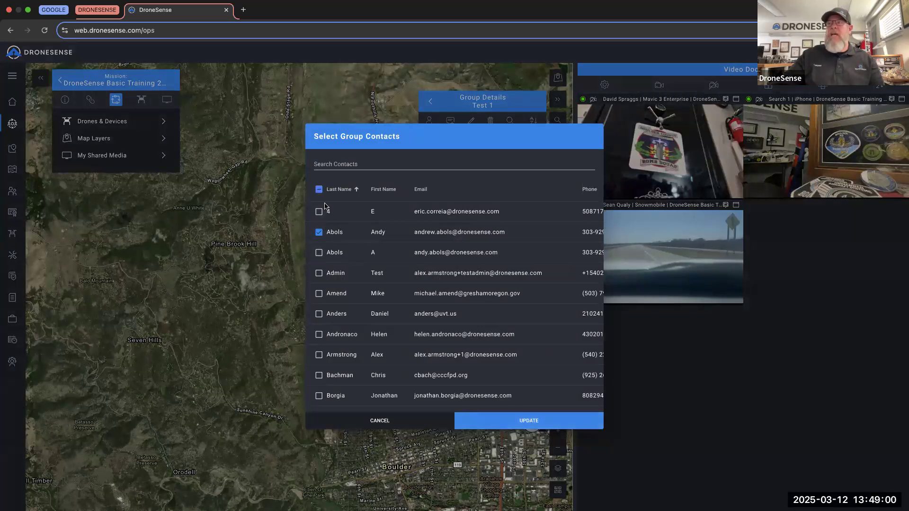
pyautogui.click(319, 314)
pyautogui.click(318, 355)
pyautogui.click(319, 375)
pyautogui.click(539, 426)
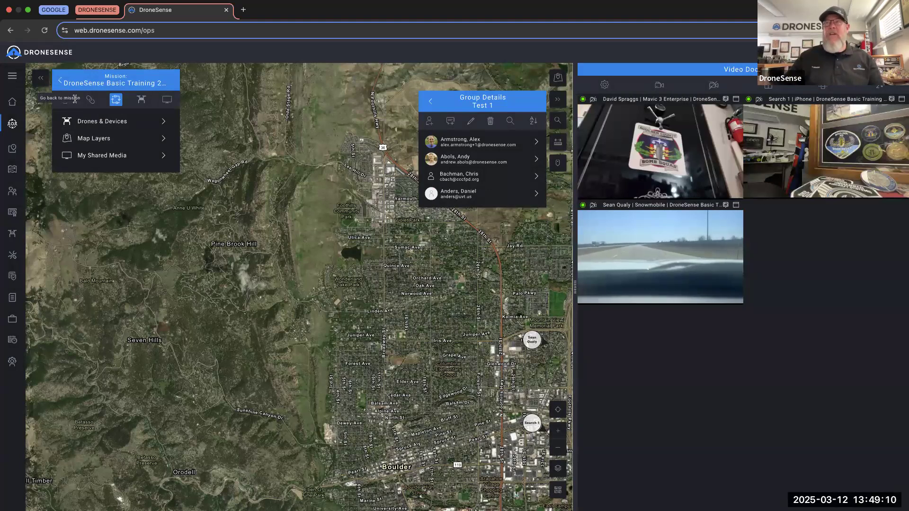
pyautogui.click(65, 100)
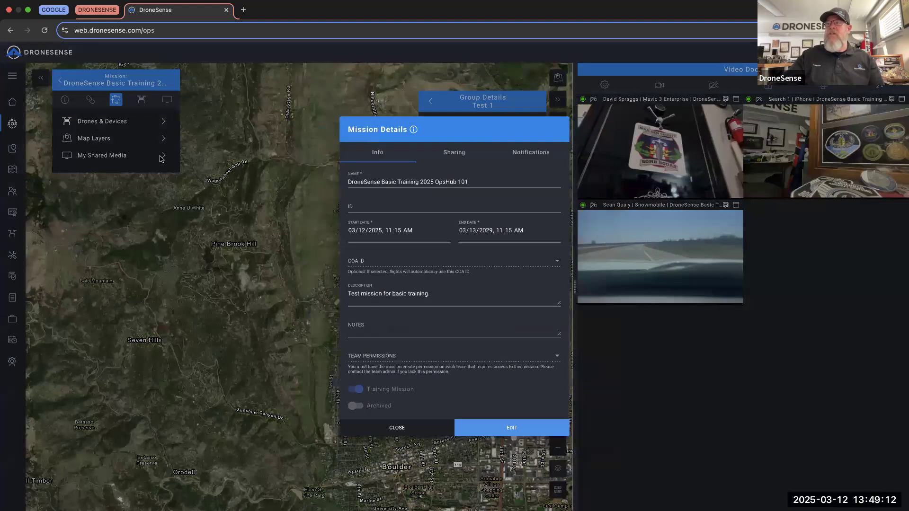
# - Add the Test 1 group to the mission's Camera Broadcast Start notifications, then close the mission and group panels
pyautogui.click(523, 156)
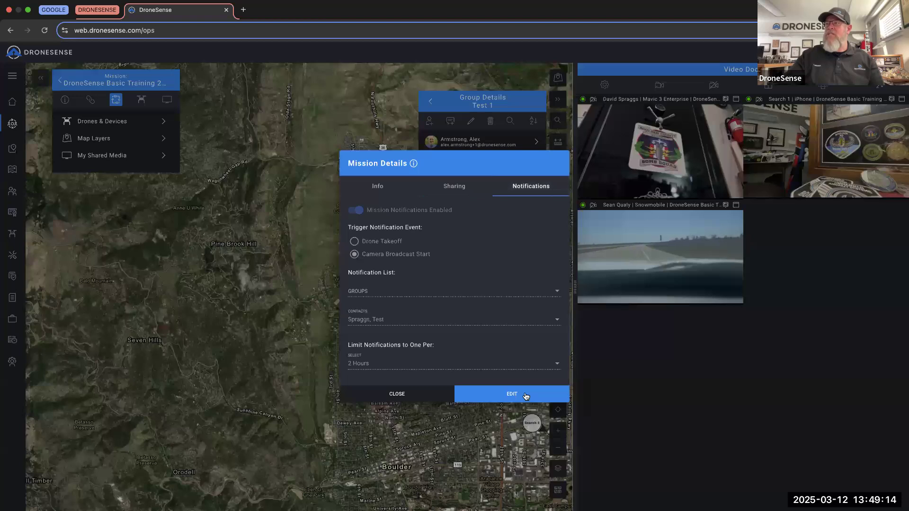
pyautogui.click(400, 296)
pyautogui.scroll(-5, 397, 338)
pyautogui.click(351, 331)
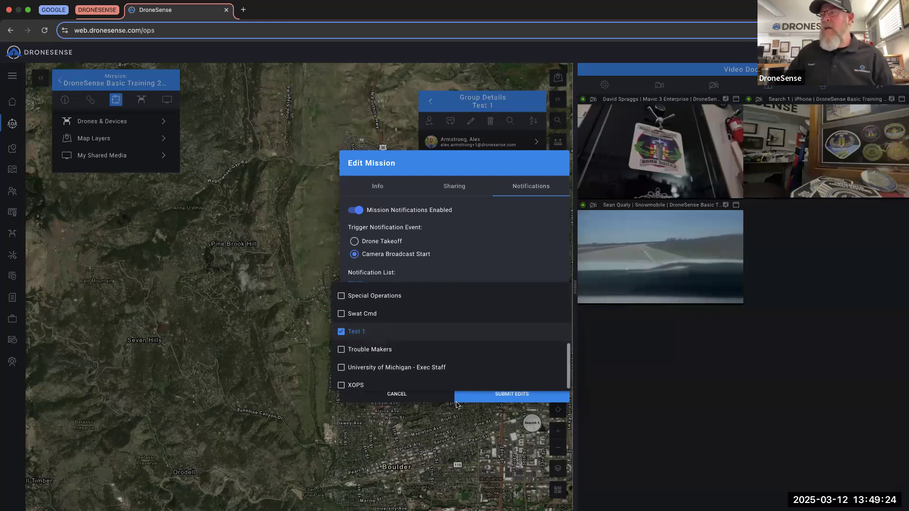
pyautogui.click(424, 406)
pyautogui.click(491, 397)
pyautogui.click(421, 396)
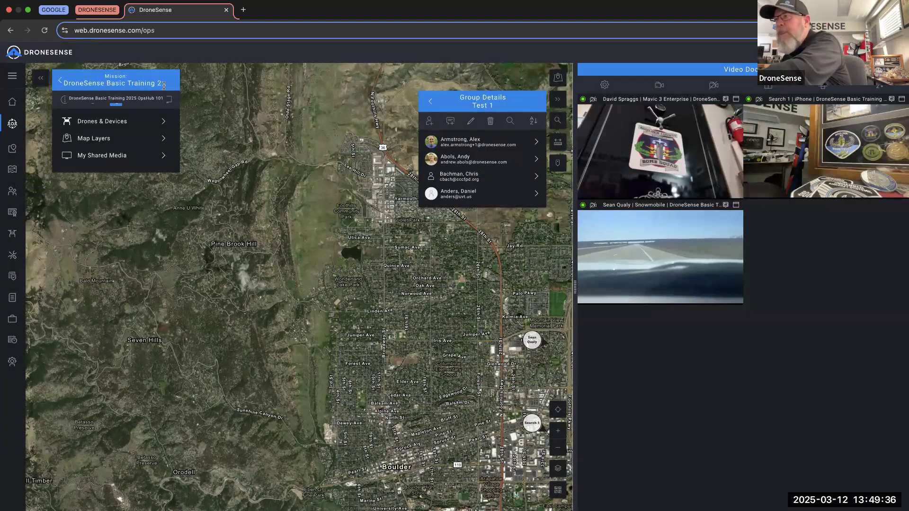
pyautogui.click(557, 99)
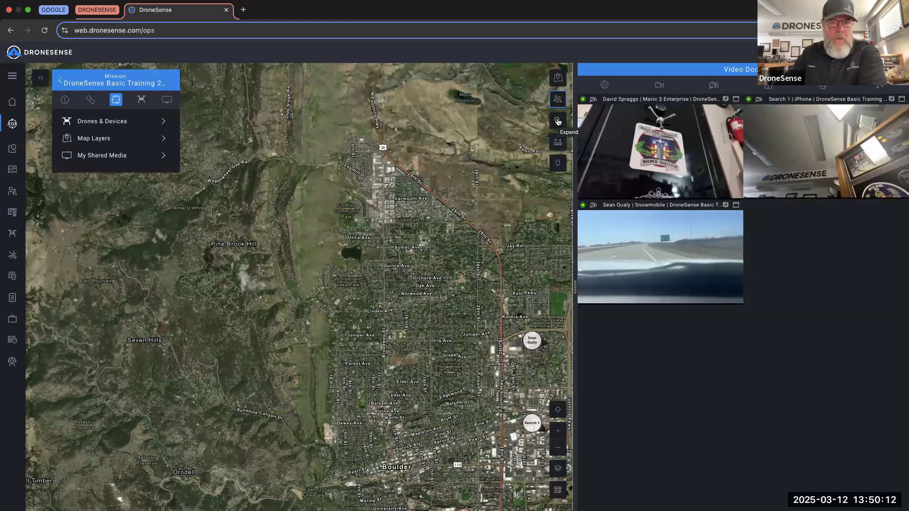
# - Expand the map's right toolbar to reveal the Find address or place search field
pyautogui.click(558, 122)
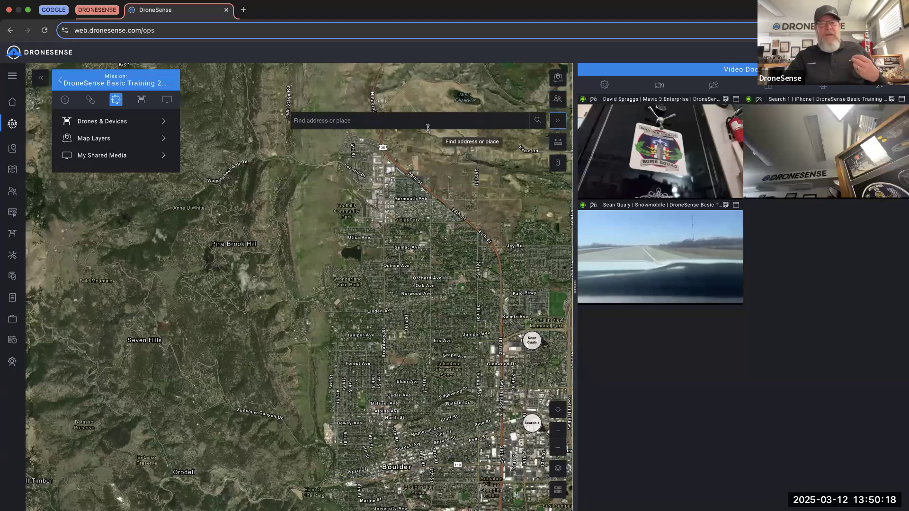
# - Search for 'wal' and jump the map to Walmart Auto Care Center
pyautogui.moveTo(439, 176); pyautogui.dragTo(439, 176)
pyautogui.scroll(-3, 439, 176)
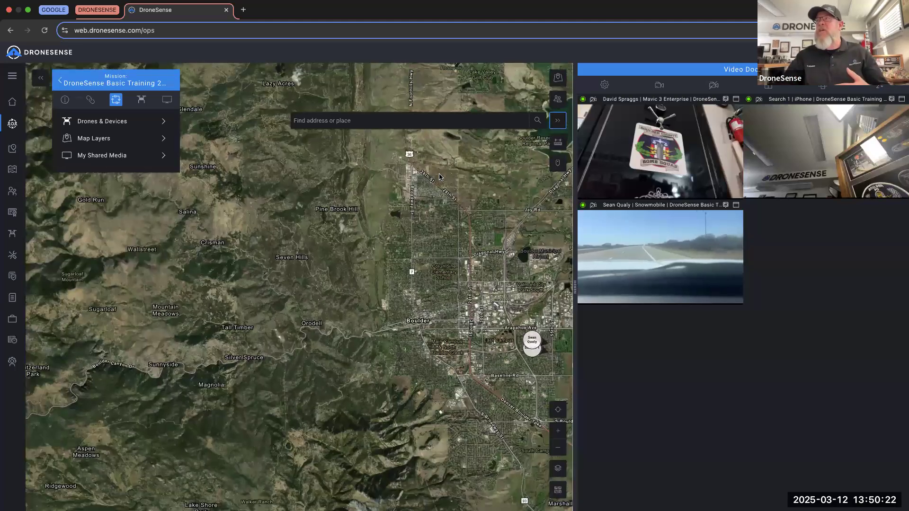
pyautogui.moveTo(374, 185); pyautogui.dragTo(343, 201)
pyautogui.click(333, 120)
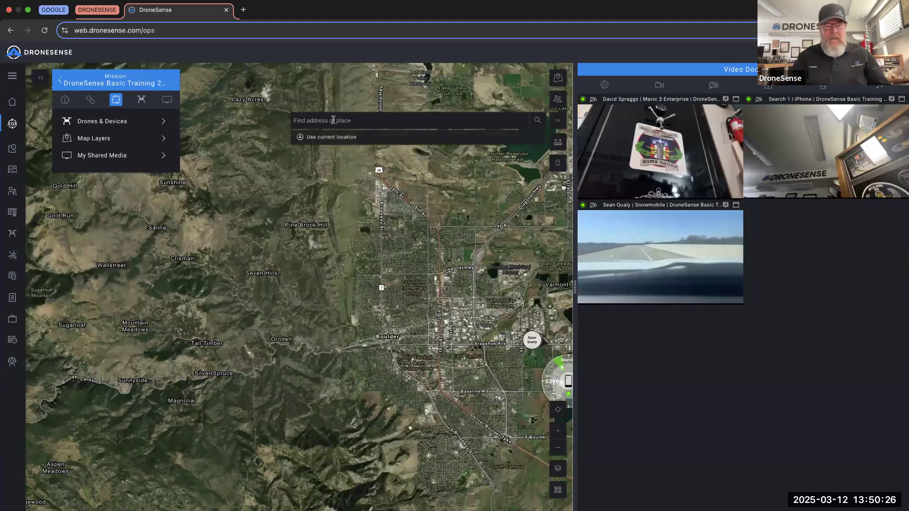
pyautogui.write('walmart')
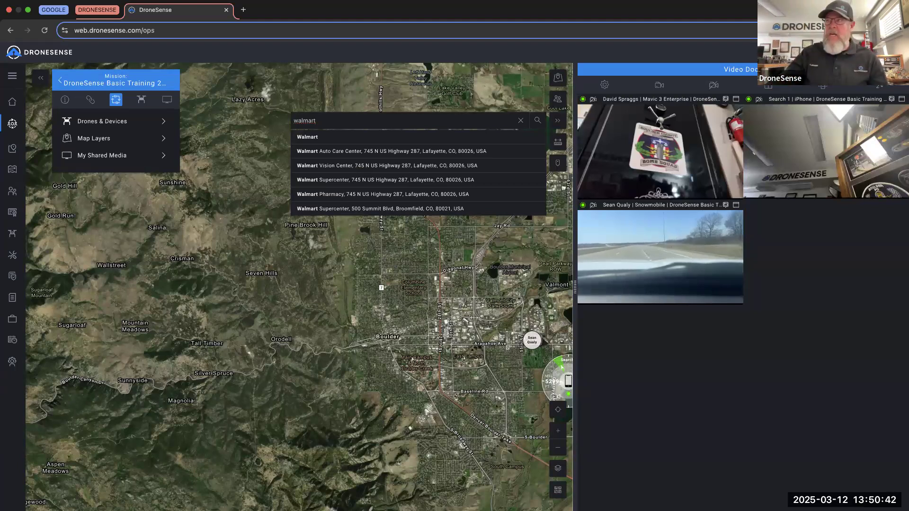
pyautogui.click(355, 151)
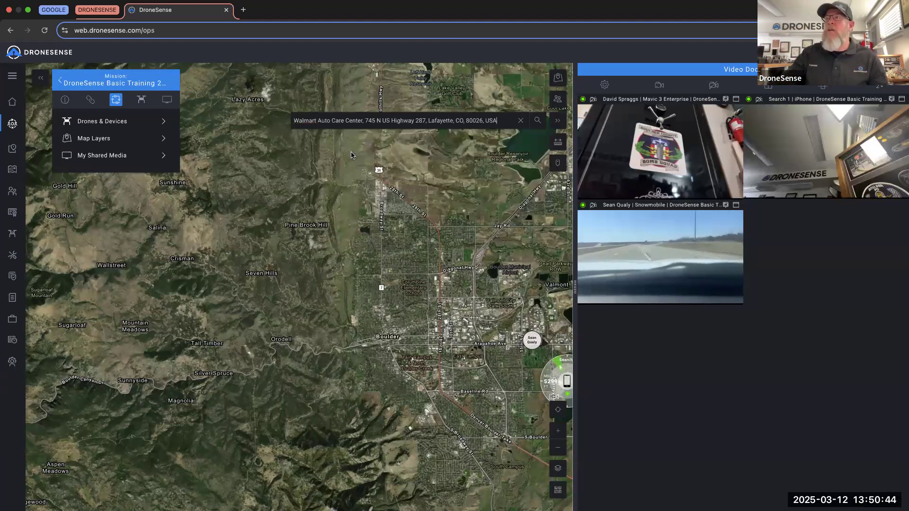
# - Pan away from the Walmart result and clear the address search
pyautogui.scroll(-3, 386, 216)
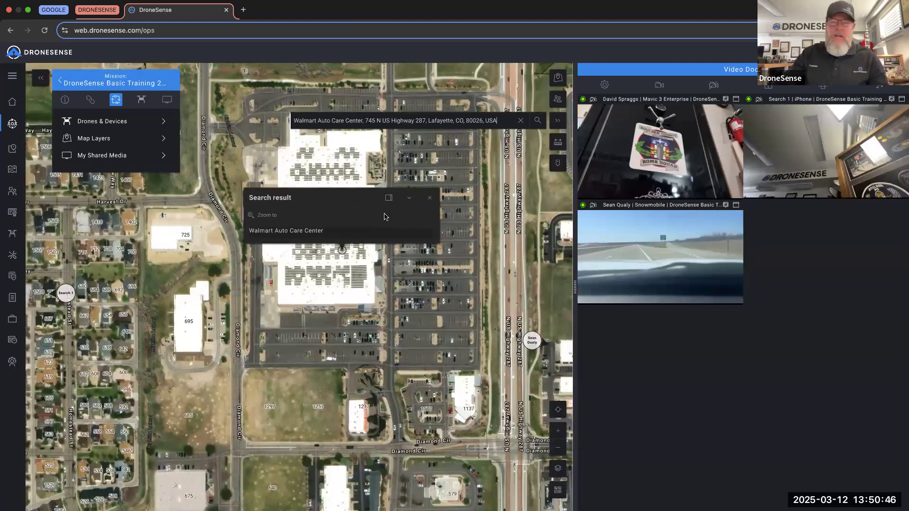
pyautogui.scroll(-5, 404, 259)
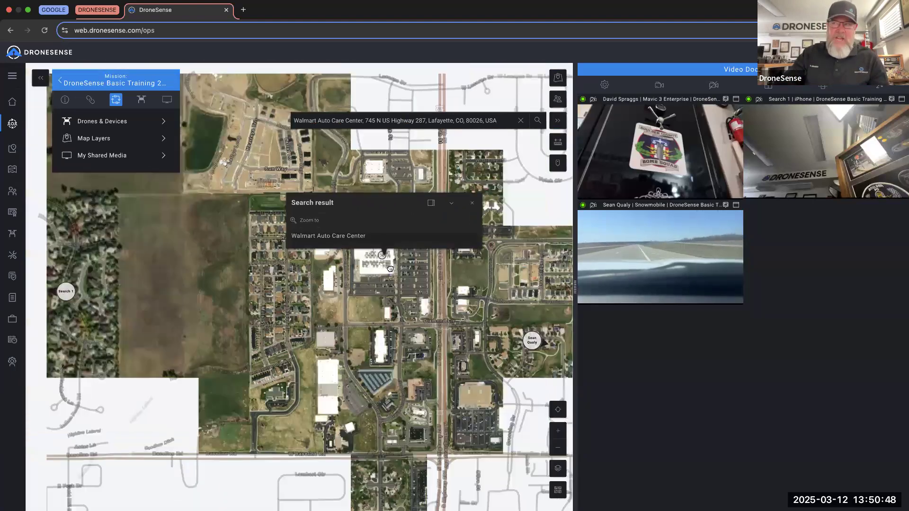
pyautogui.scroll(-2, 390, 269)
pyautogui.scroll(3, 291, 290)
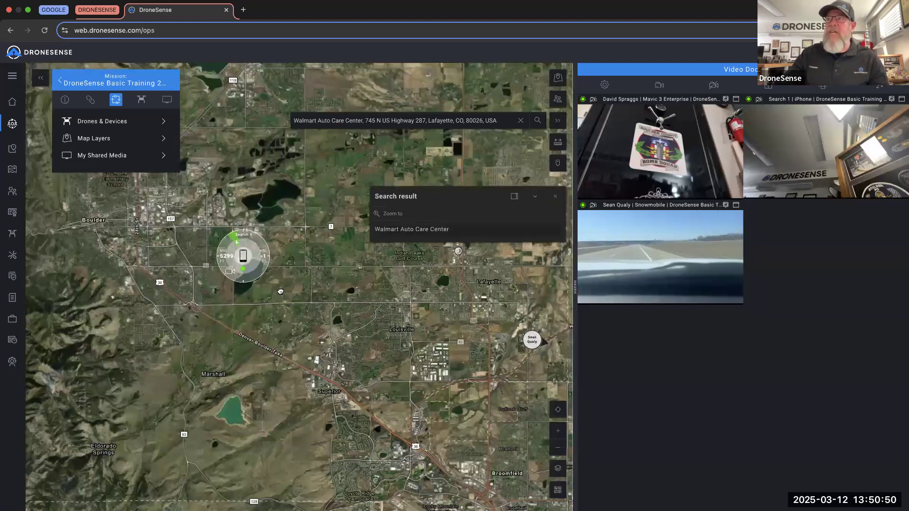
pyautogui.moveTo(477, 148); pyautogui.dragTo(589, 155)
pyautogui.click(521, 120)
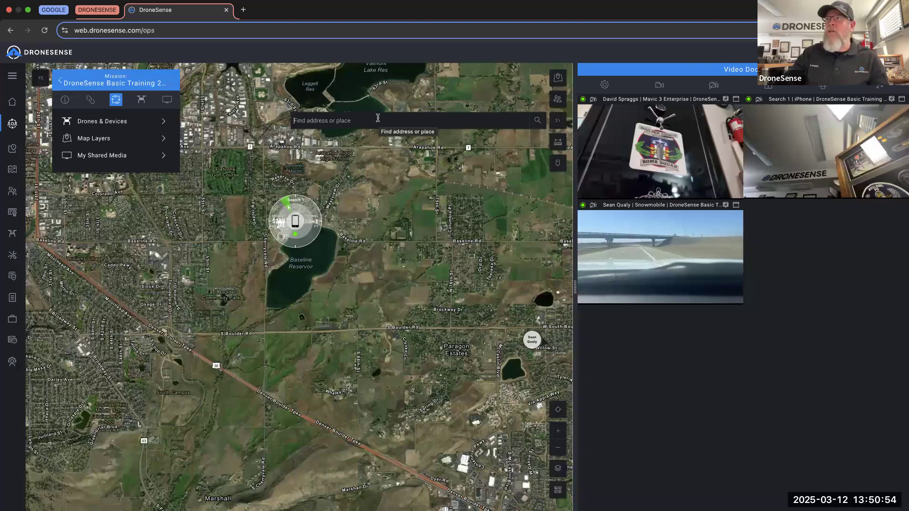
pyautogui.click(377, 118)
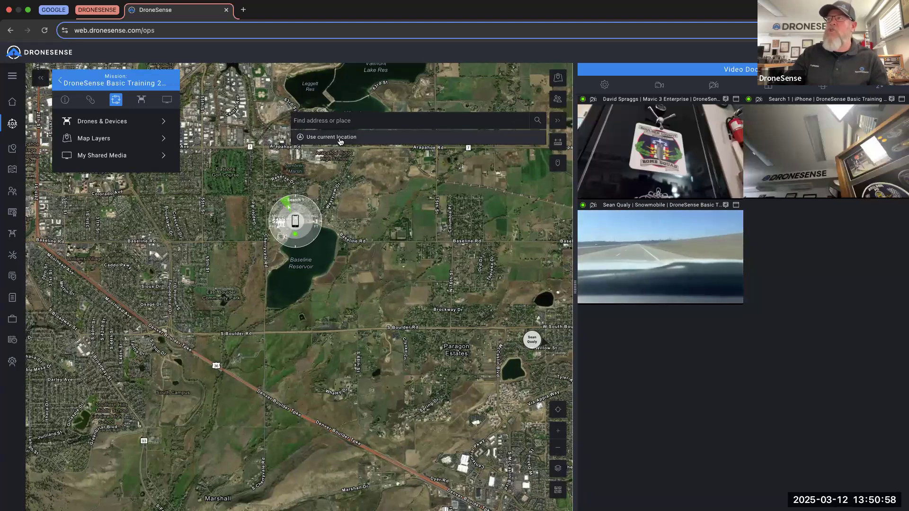
pyautogui.click(544, 146)
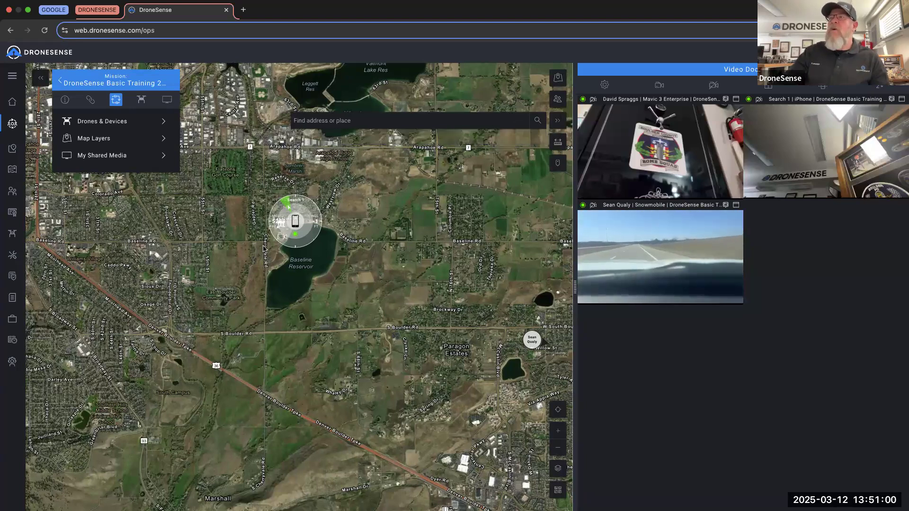
# - Centre Baseline Reservoir in the map and bring up the measuring tools
pyautogui.scroll(5, 265, 248)
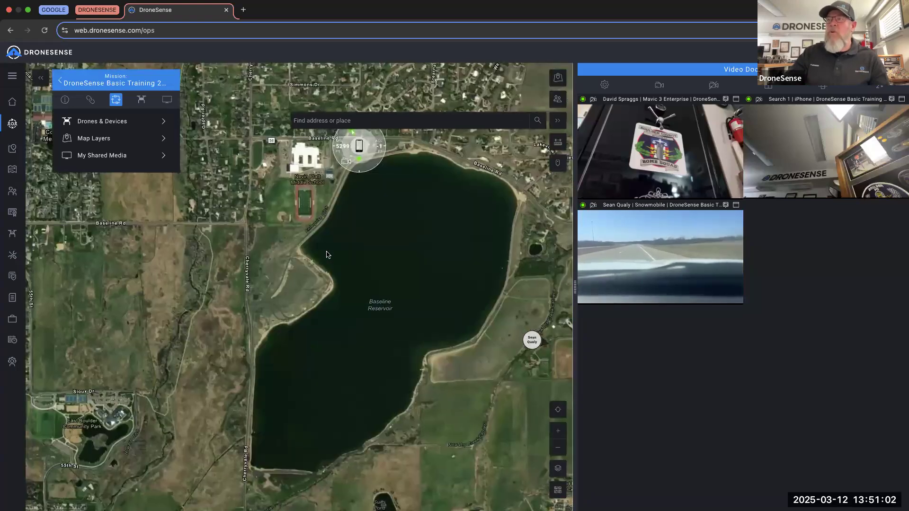
pyautogui.scroll(-5, 332, 270)
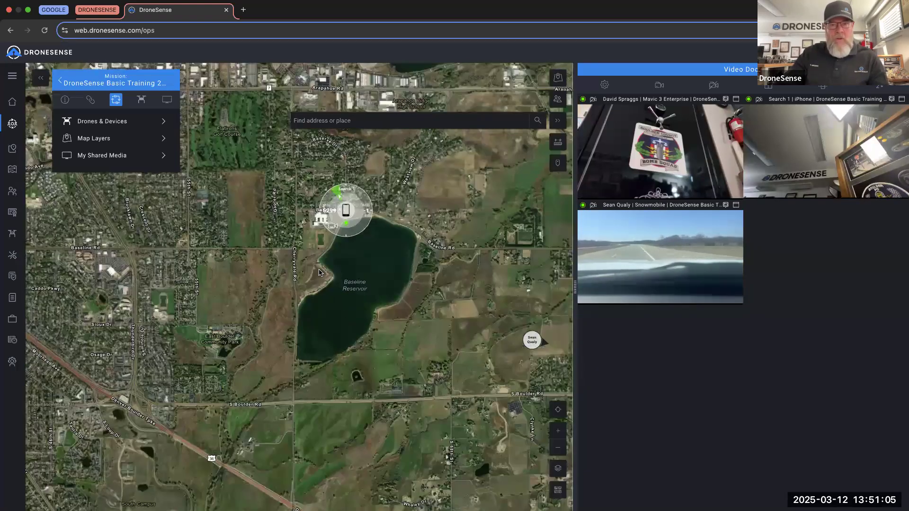
pyautogui.scroll(1, 320, 273)
pyautogui.moveTo(320, 273); pyautogui.dragTo(356, 278)
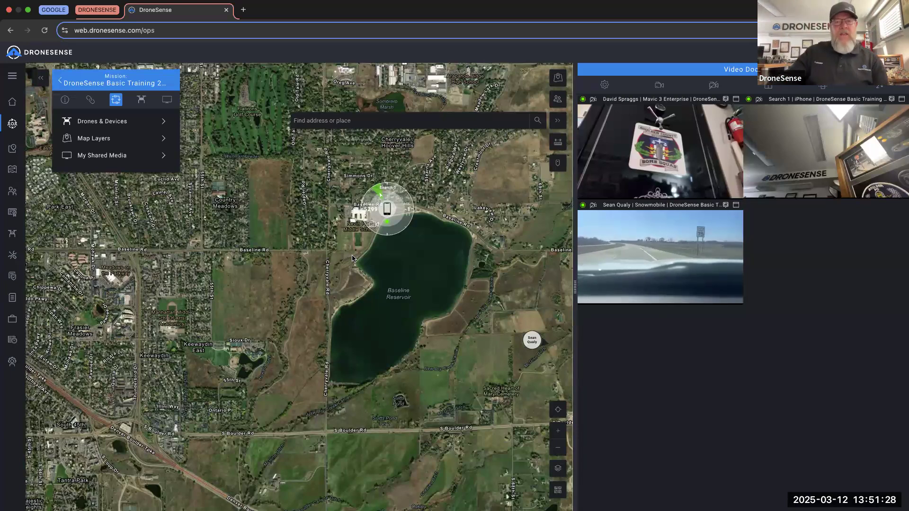
pyautogui.click(563, 142)
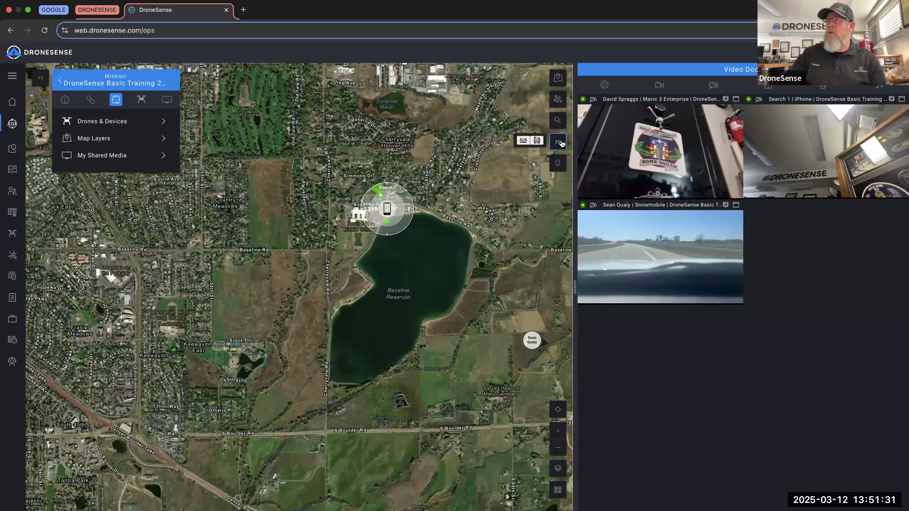
# - Measure a multi-leg distance line from the reservoir toward Sioux Dr, then start a new measurement
pyautogui.click(525, 140)
pyautogui.click(303, 207)
pyautogui.click(303, 315)
pyautogui.scroll(3, 305, 316)
pyautogui.scroll(-3, 304, 325)
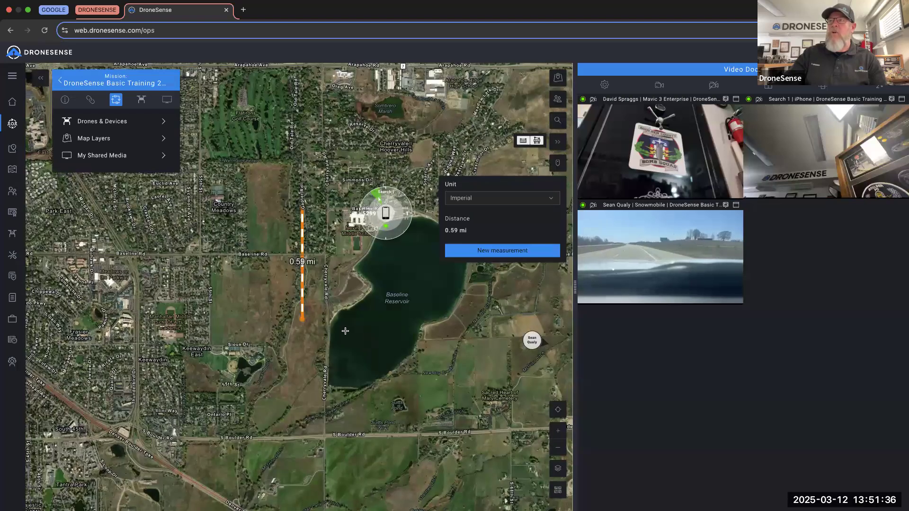
pyautogui.moveTo(302, 318); pyautogui.dragTo(303, 321)
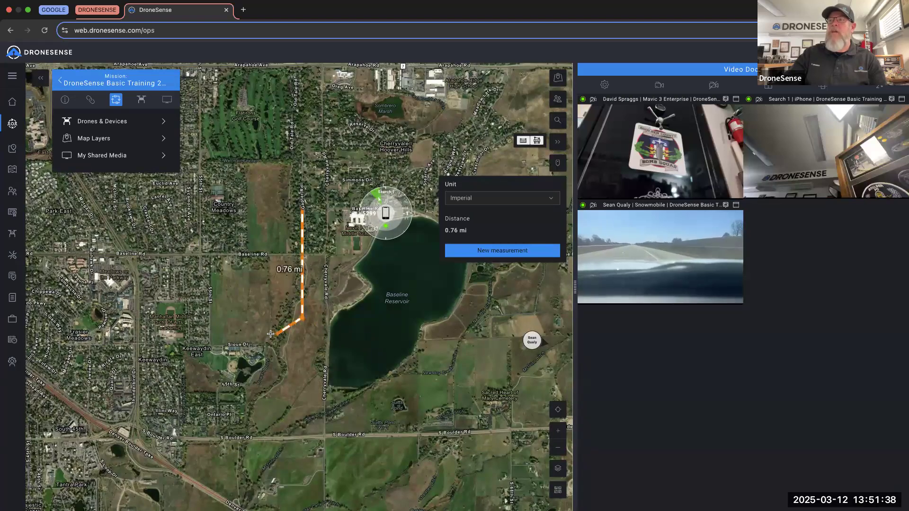
pyautogui.click(245, 335)
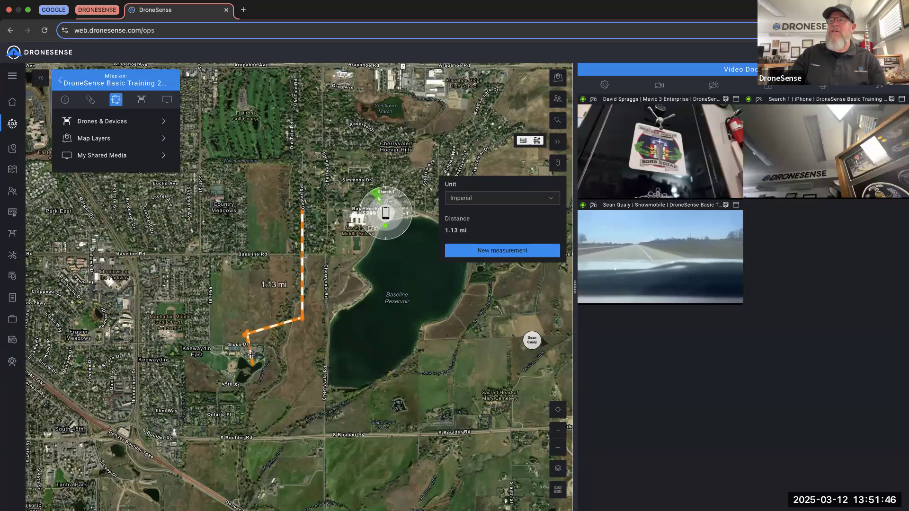
pyautogui.click(252, 348)
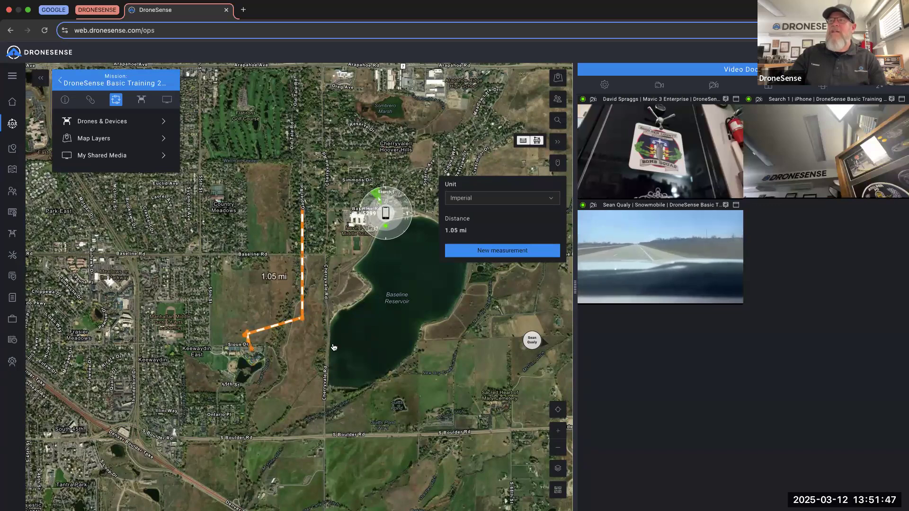
pyautogui.click(502, 249)
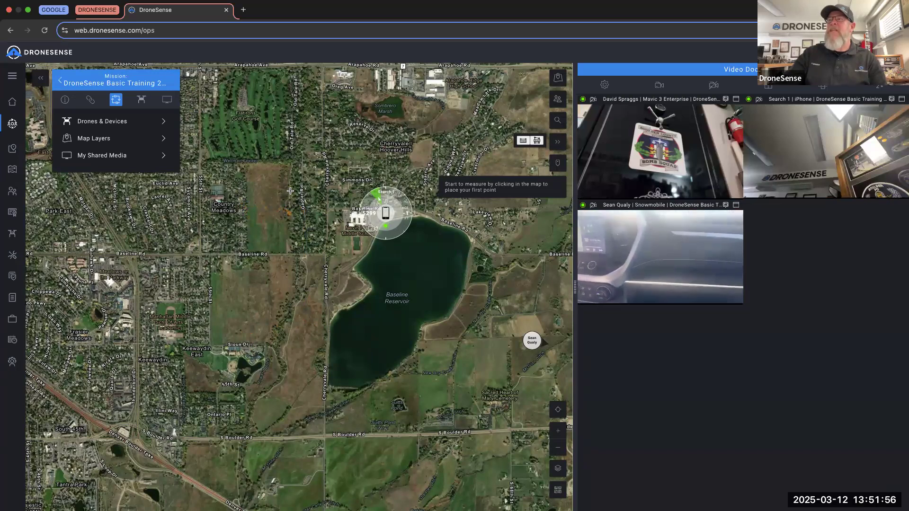
pyautogui.scroll(-1, 290, 191)
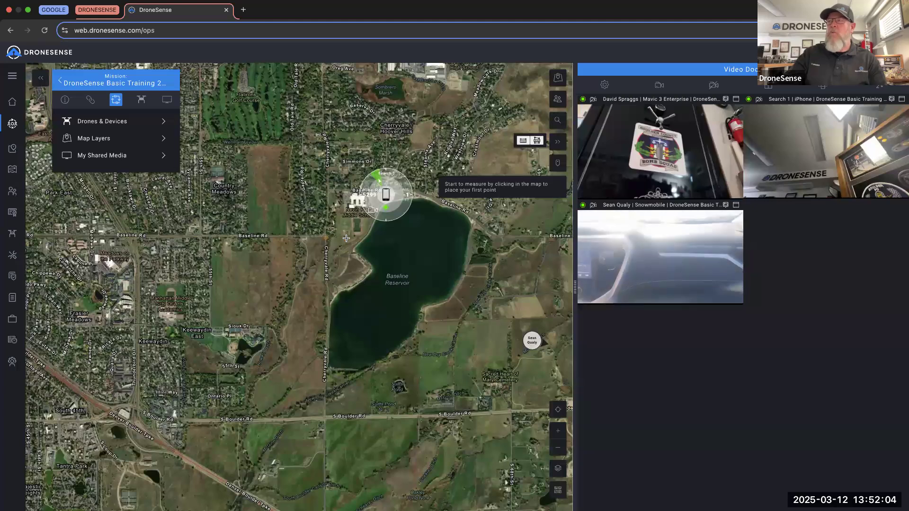
# - Outline Baseline Reservoir as an area, from the west shore around to Baseline Rd
pyautogui.click(354, 250)
pyautogui.click(369, 265)
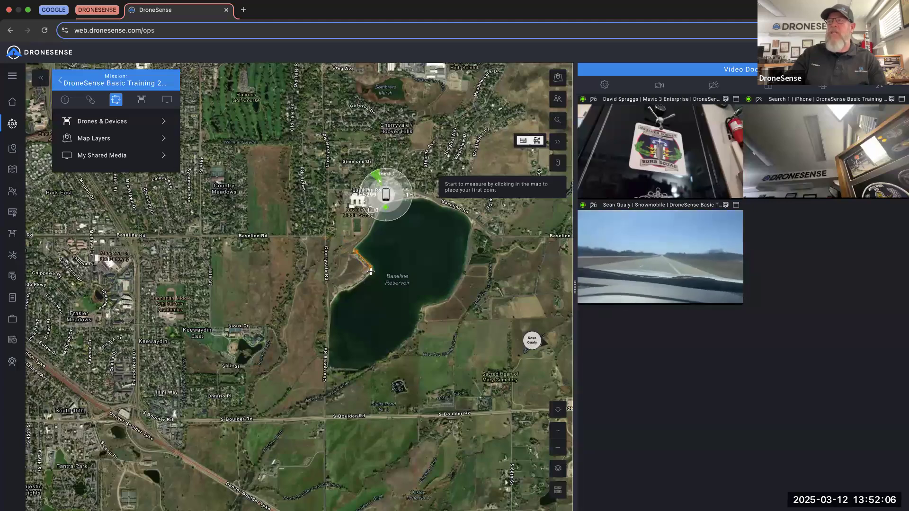
pyautogui.click(342, 286)
pyautogui.doubleClick(336, 295)
pyautogui.scroll(2, 336, 292)
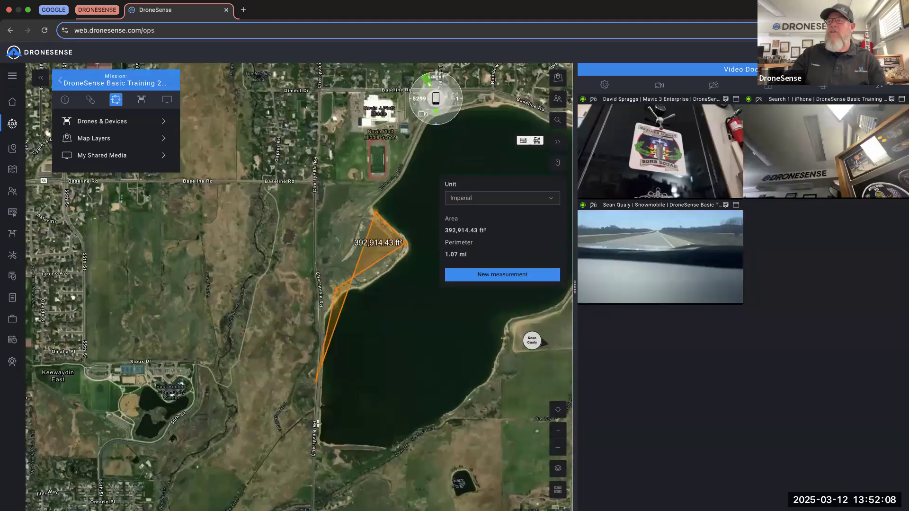
pyautogui.click(322, 435)
pyautogui.click(415, 446)
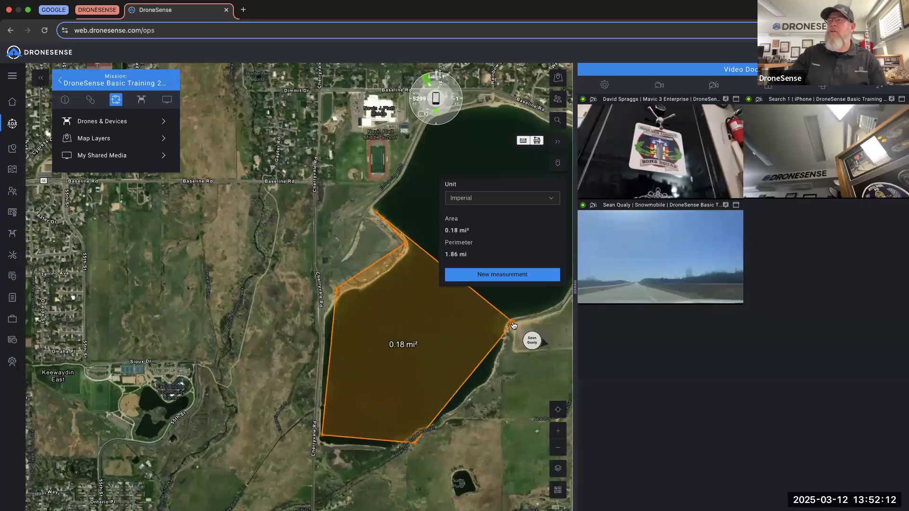
pyautogui.click(509, 322)
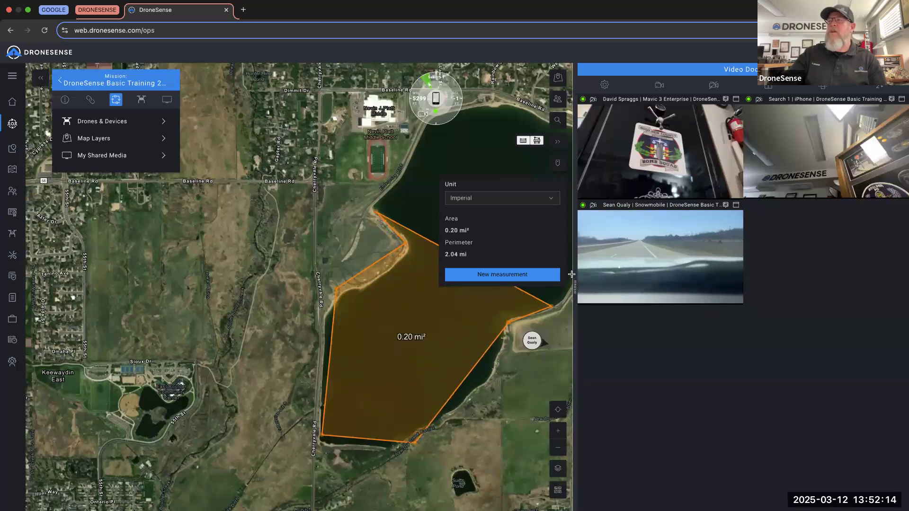
pyautogui.click(569, 246)
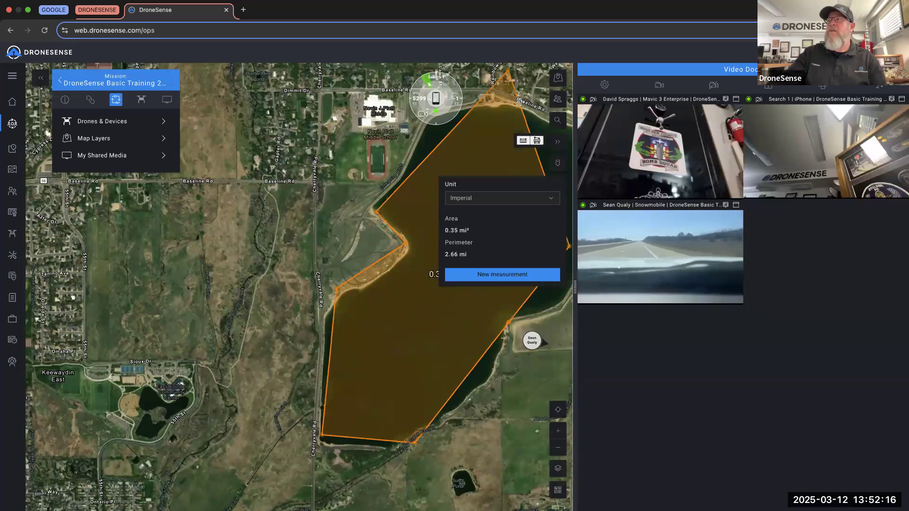
pyautogui.click(520, 108)
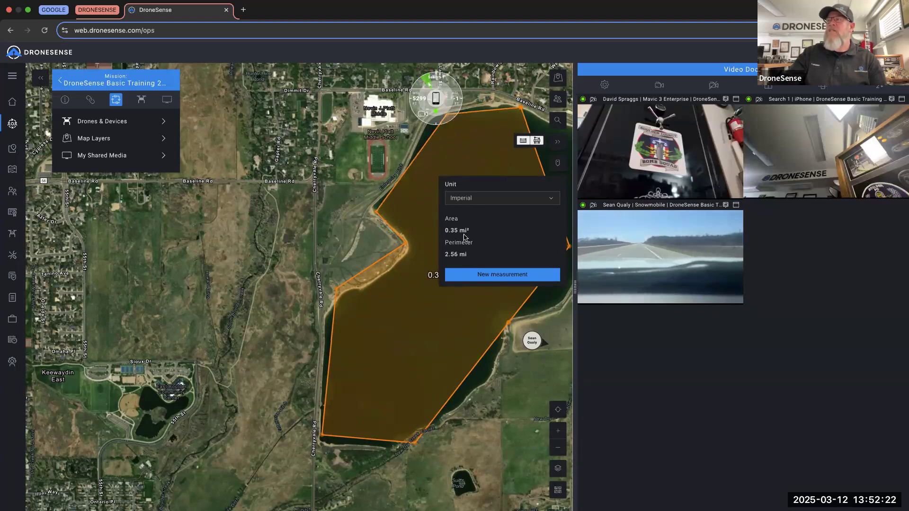
# - Show the area in Acres (222.10 acres, 2.56 mi perimeter), then close the measuring tool
pyautogui.click(471, 199)
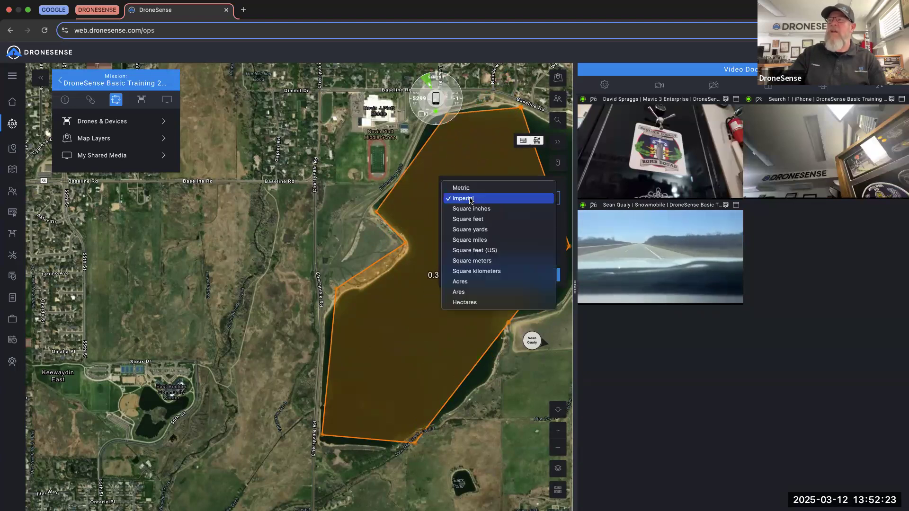
pyautogui.click(473, 282)
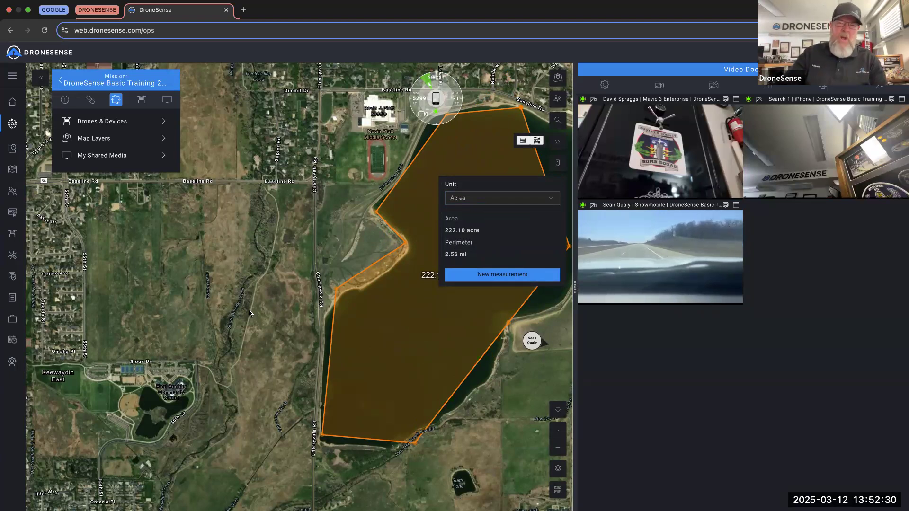
pyautogui.click(552, 142)
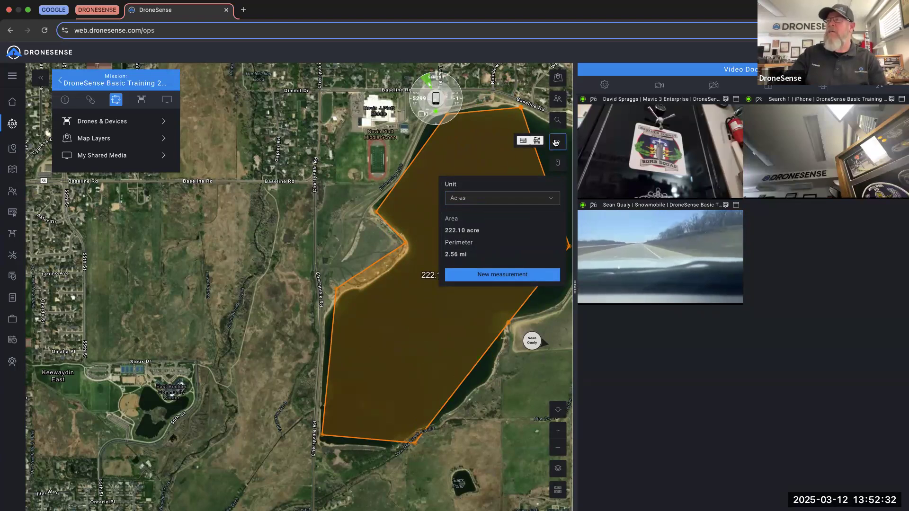
# - Show the map coordinate readout in DDM format (39° 59.446752'N, 105° 12.234593'W)
pyautogui.click(557, 164)
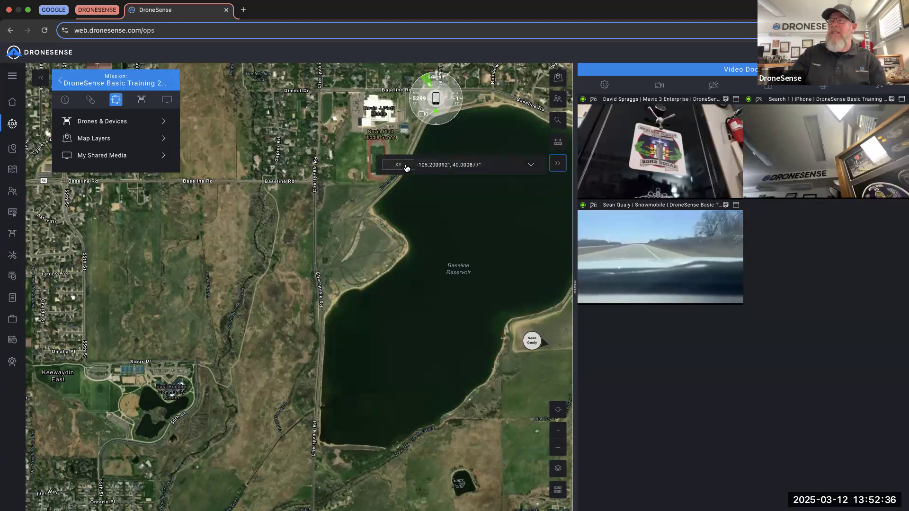
pyautogui.scroll(-2, 307, 221)
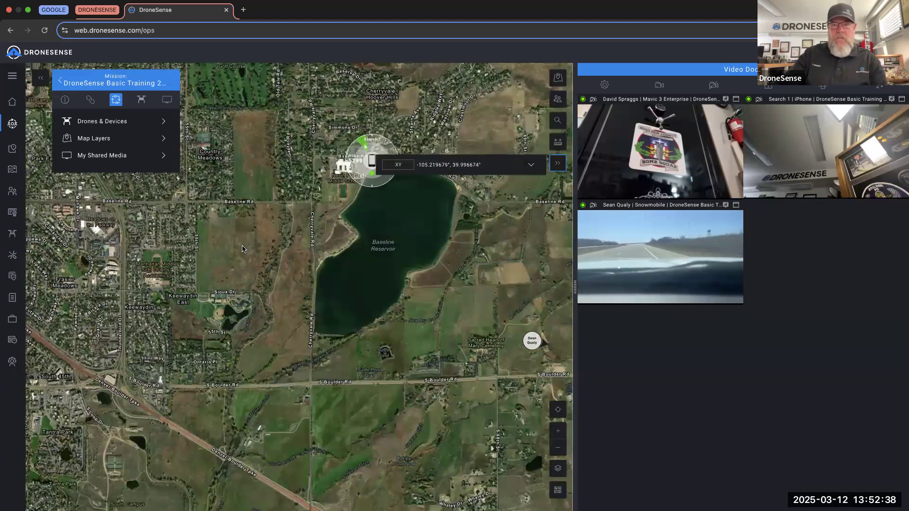
pyautogui.scroll(2, 242, 249)
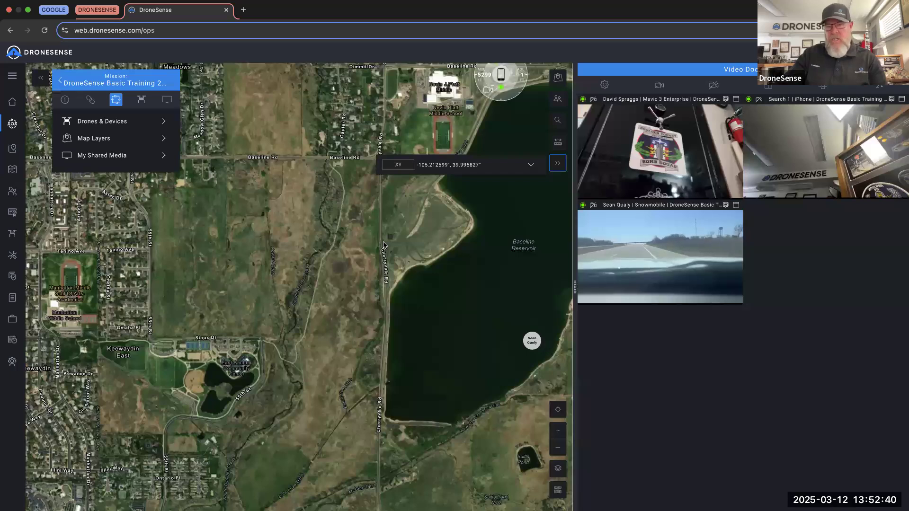
pyautogui.click(404, 166)
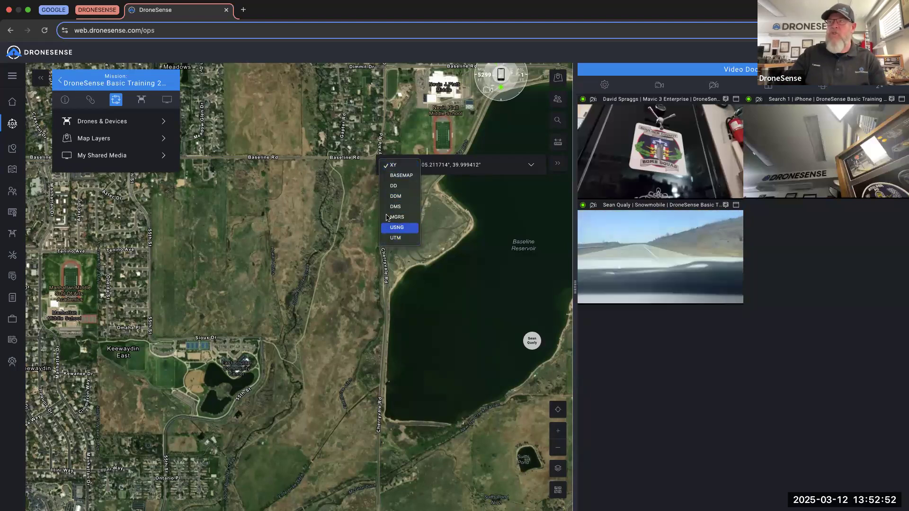
pyautogui.click(407, 195)
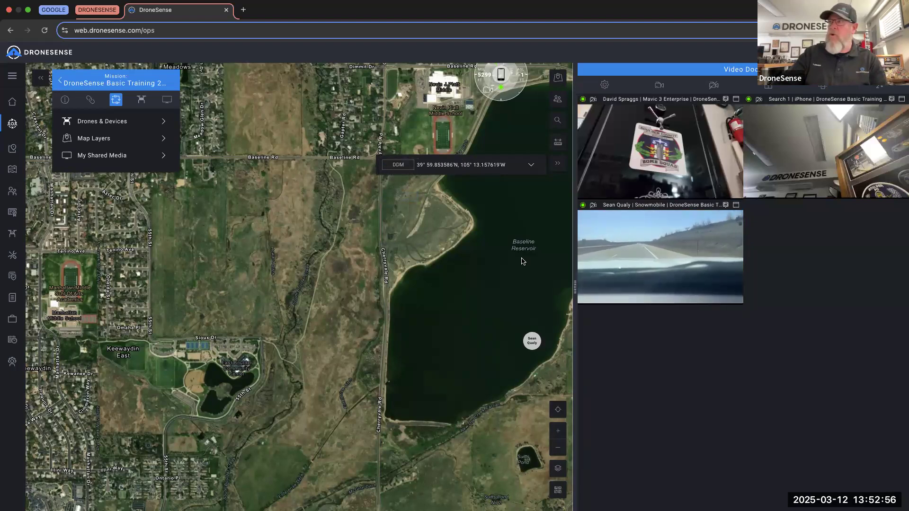
# - Show your own location as a blue dot near Baseline Reservoir's northwest shore, zooming out to see it
pyautogui.click(558, 412)
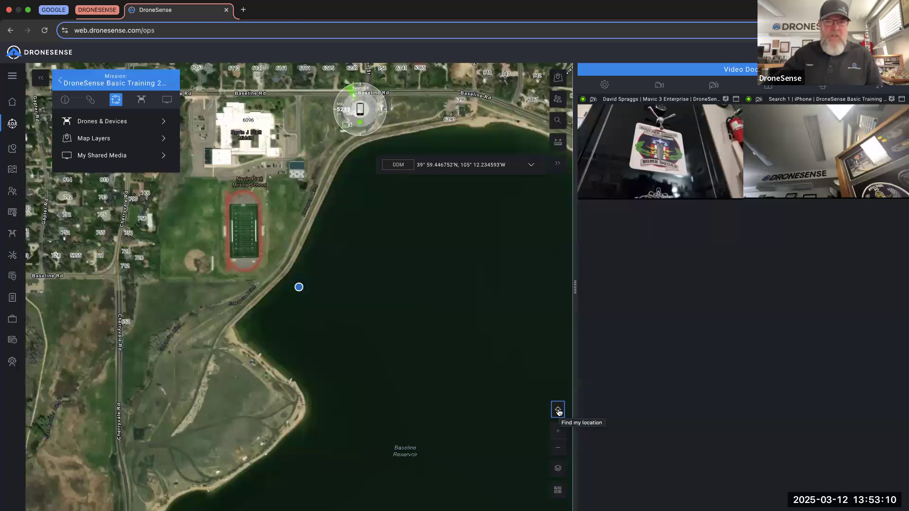
pyautogui.scroll(-3, 470, 454)
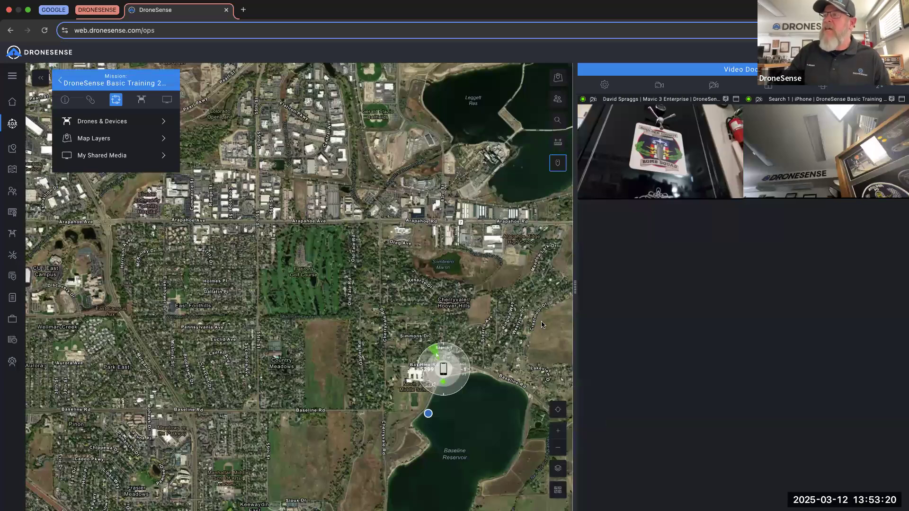
# - Switch on the UAS Facilities map layer, then close the layers list
pyautogui.click(558, 430)
pyautogui.click(559, 449)
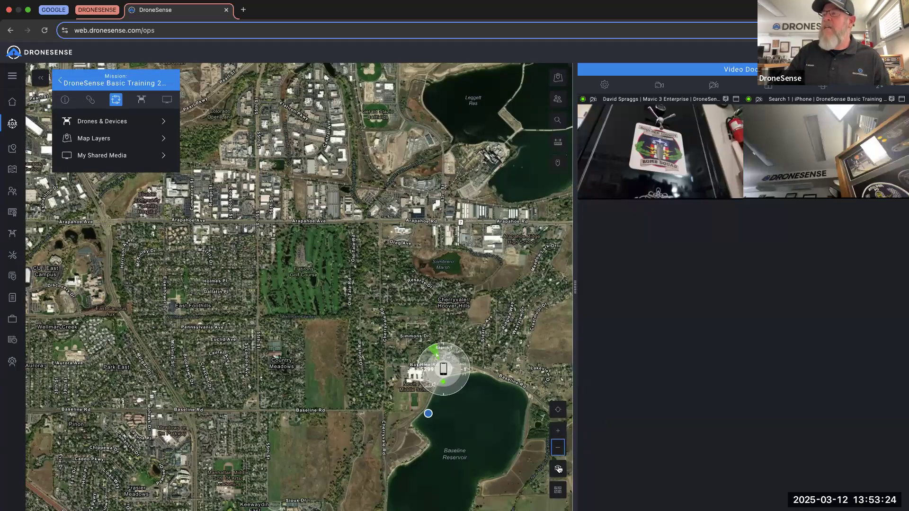
pyautogui.click(558, 469)
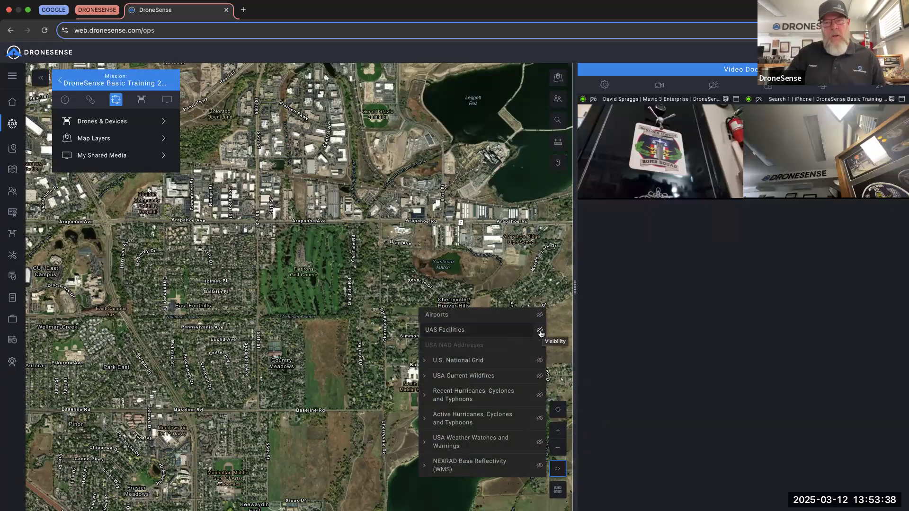
pyautogui.click(540, 331)
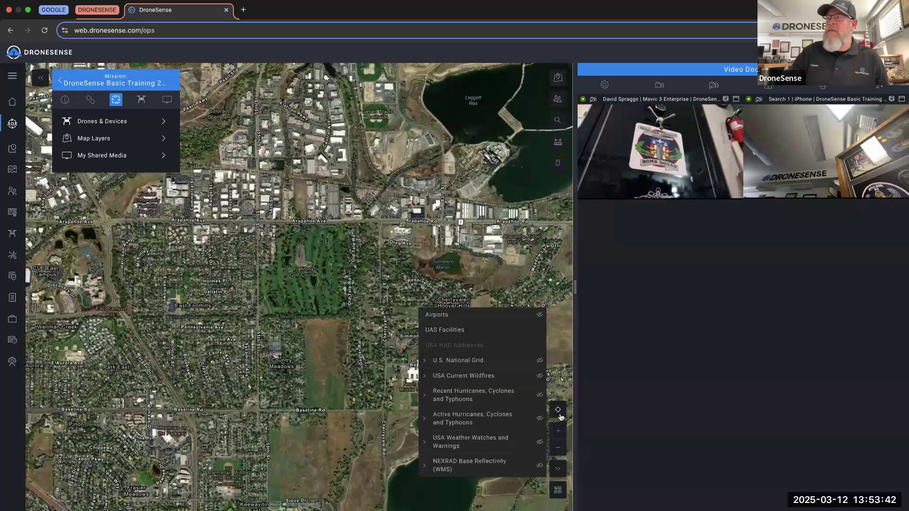
pyautogui.click(558, 468)
pyautogui.scroll(-5, 374, 426)
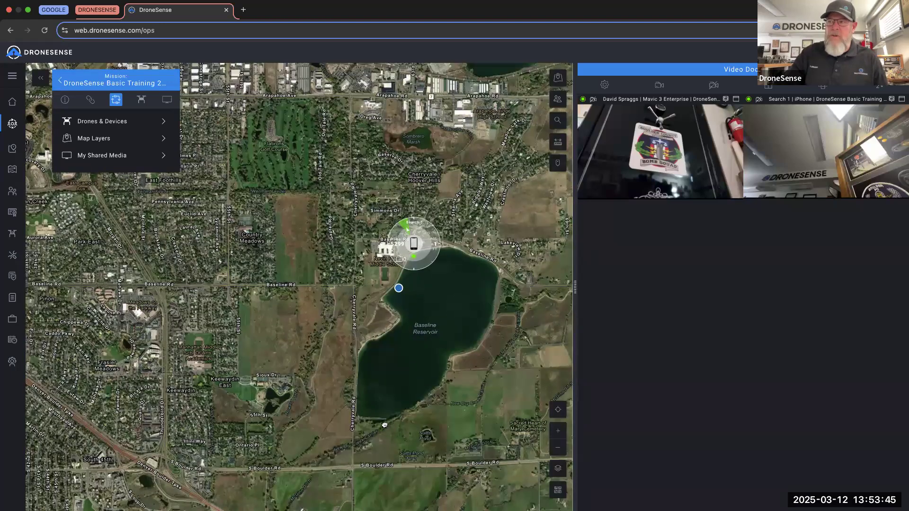
# - Zoom out and pan the map from the Broomfield UAS Facilities grid toward Denver and Aurora
pyautogui.scroll(-3, 384, 424)
pyautogui.moveTo(384, 425); pyautogui.dragTo(262, 303)
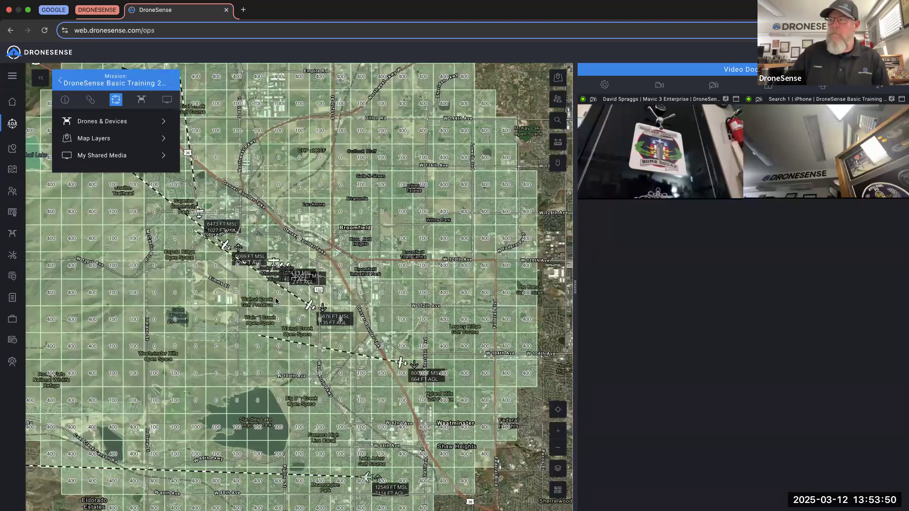
pyautogui.scroll(-3, 288, 304)
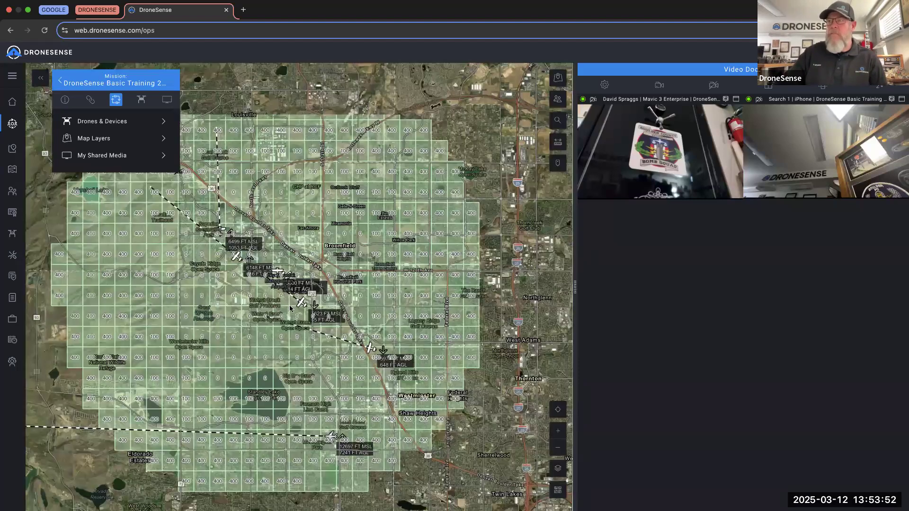
pyautogui.scroll(3, 284, 323)
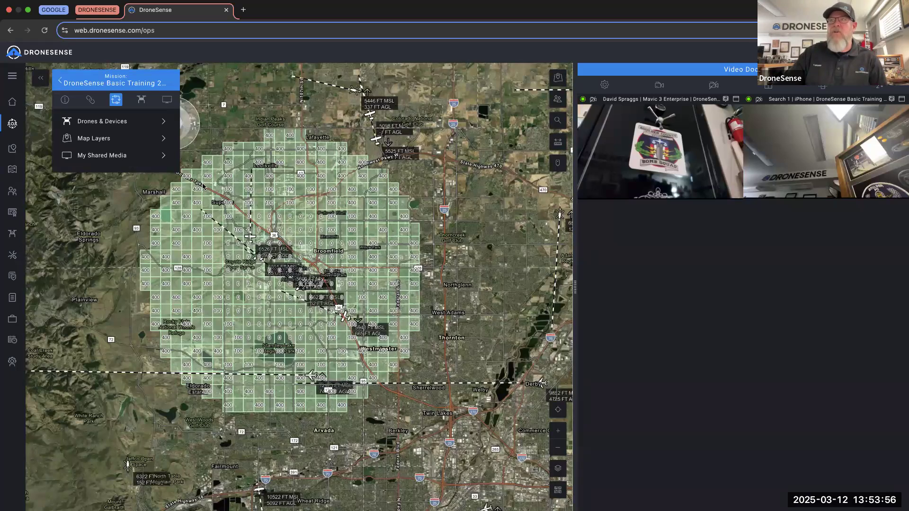
pyautogui.scroll(-3, 178, 299)
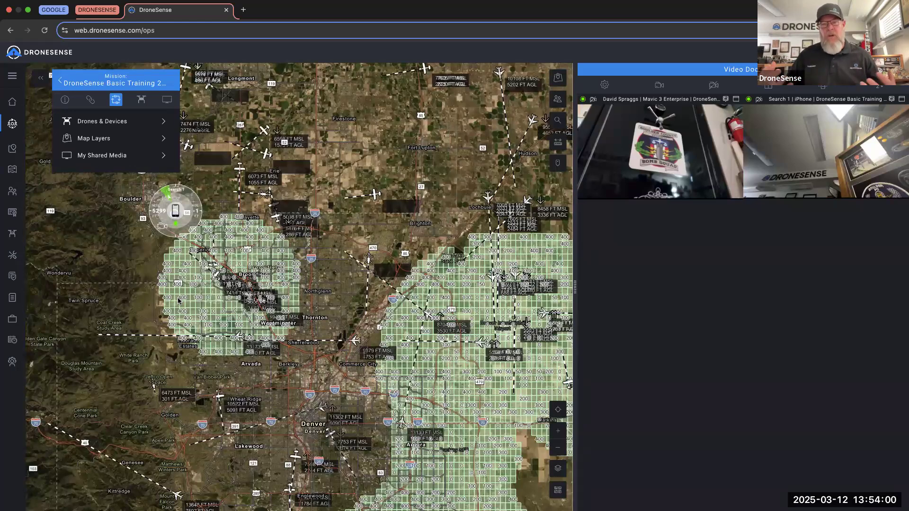
pyautogui.moveTo(301, 496); pyautogui.dragTo(157, 295)
# - Recenter the map on the Search 1 device, zoom out, and show the Map Layer Manager
pyautogui.scroll(-3, 157, 295)
pyautogui.scroll(3, 198, 275)
pyautogui.click(557, 490)
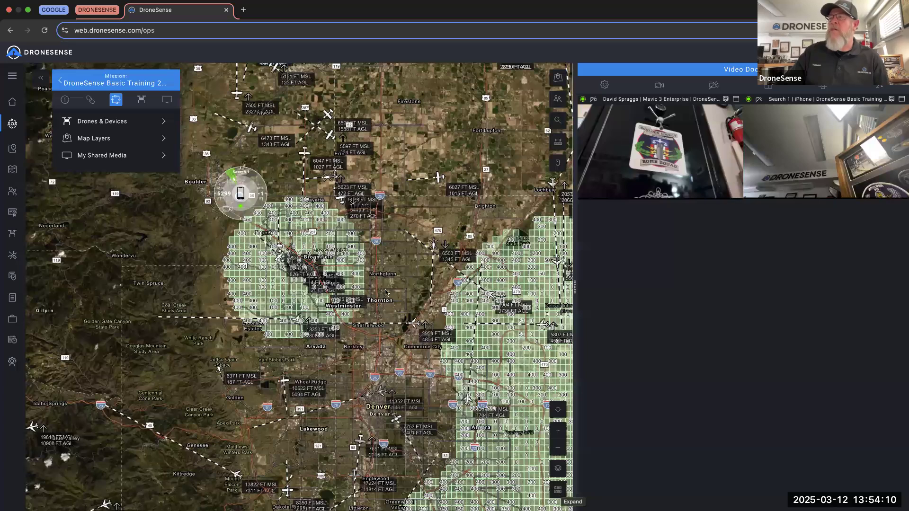
pyautogui.scroll(-2, 517, 425)
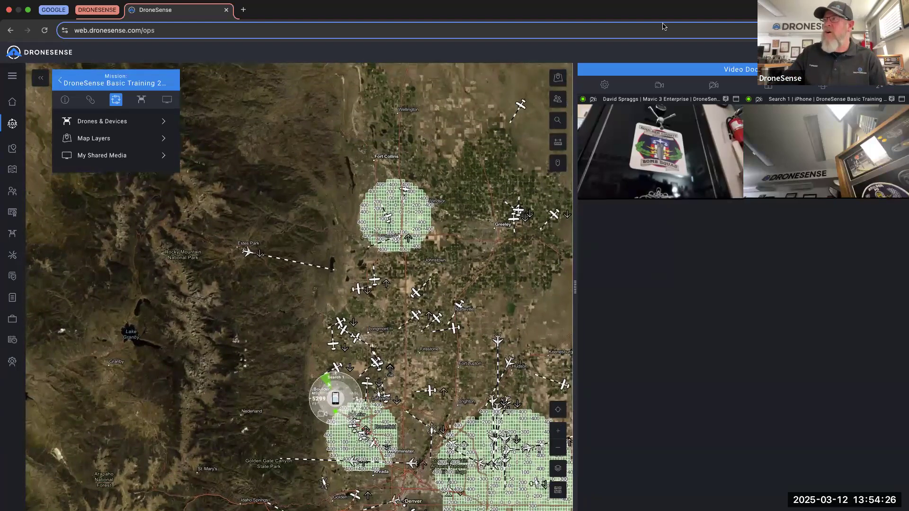
pyautogui.click(558, 80)
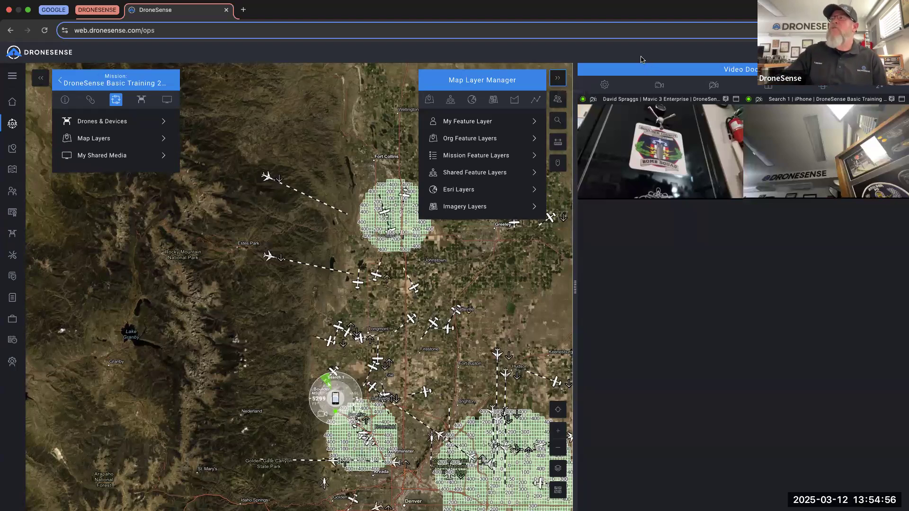
# - Zoom in on Fort Collins and show the saved features in My Feature Layer
pyautogui.click(563, 79)
pyautogui.moveTo(368, 127); pyautogui.dragTo(327, 203)
pyautogui.scroll(5, 326, 203)
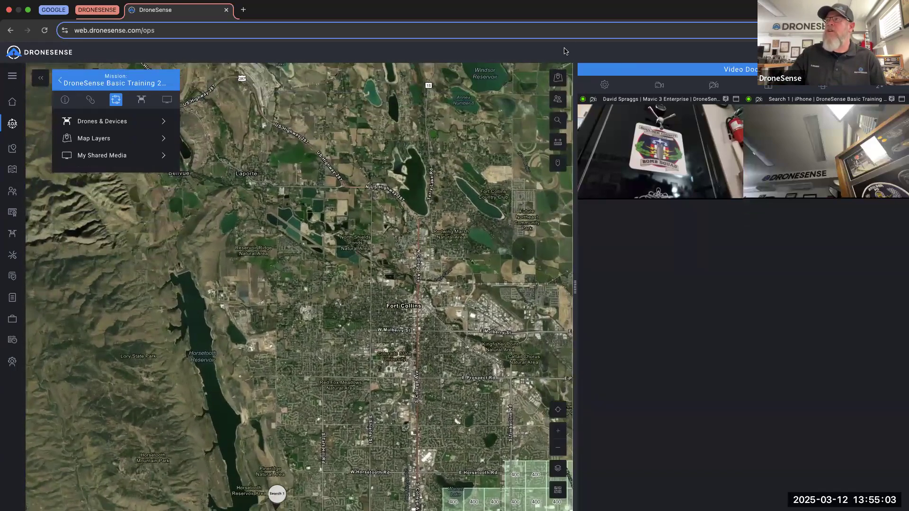
pyautogui.click(557, 79)
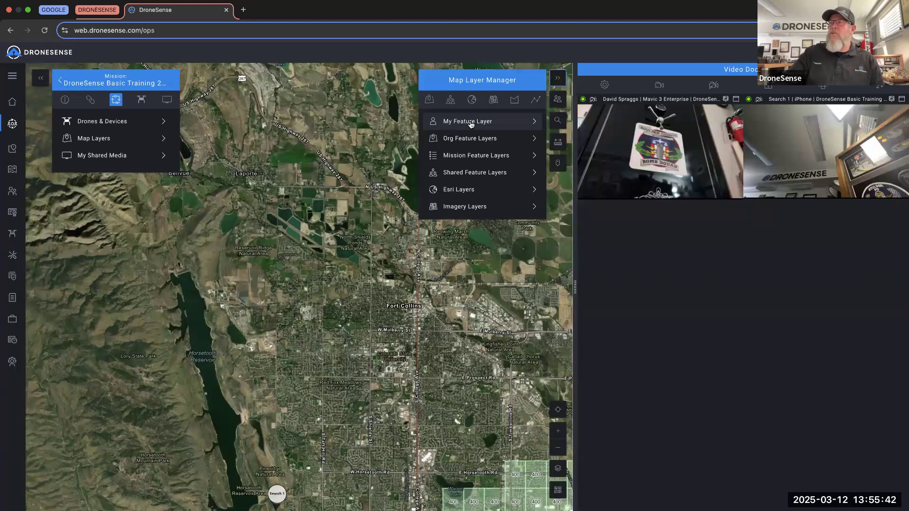
pyautogui.click(471, 122)
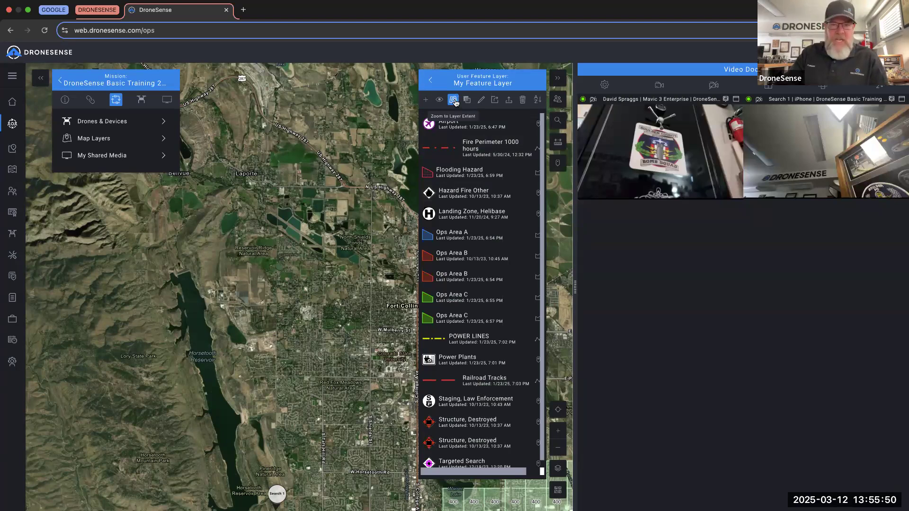
# - Start a new point feature using the Landing Zone, Helibase symbol, found by searching 'heli'
pyautogui.click(427, 101)
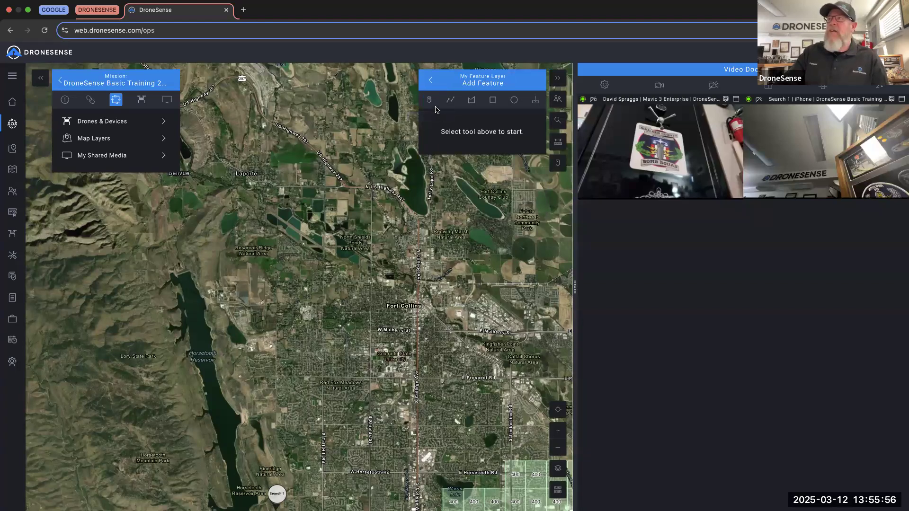
pyautogui.click(429, 101)
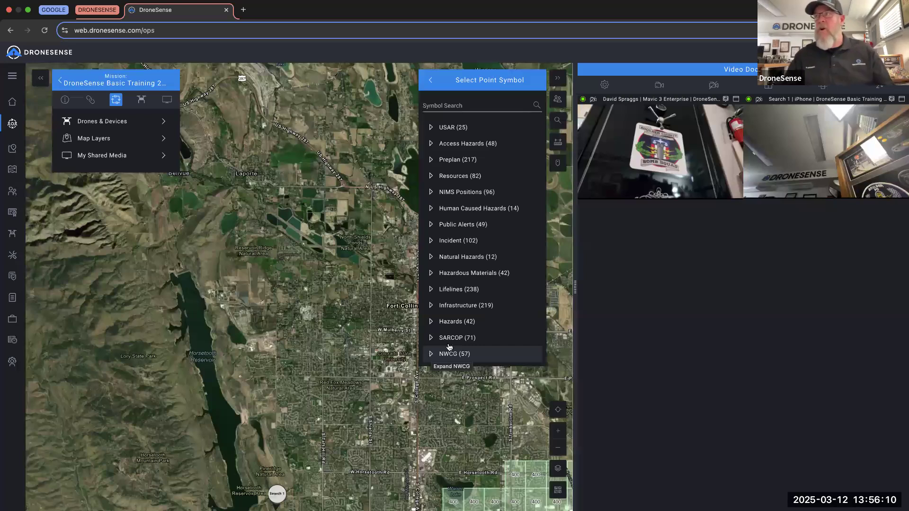
pyautogui.click(443, 103)
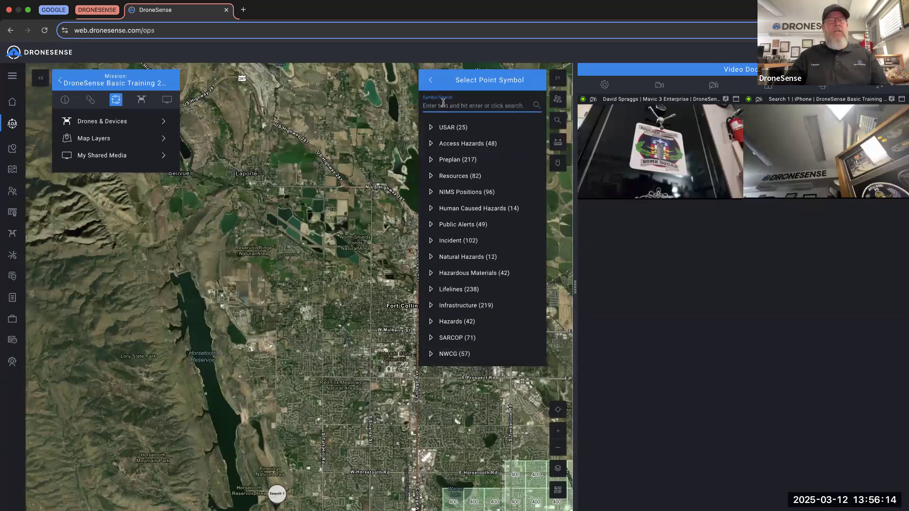
pyautogui.write('heli')
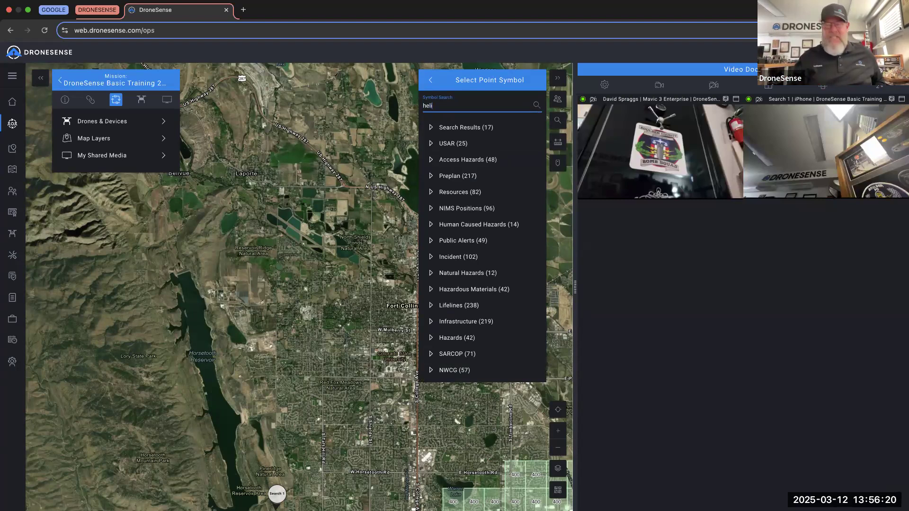
pyautogui.click(432, 128)
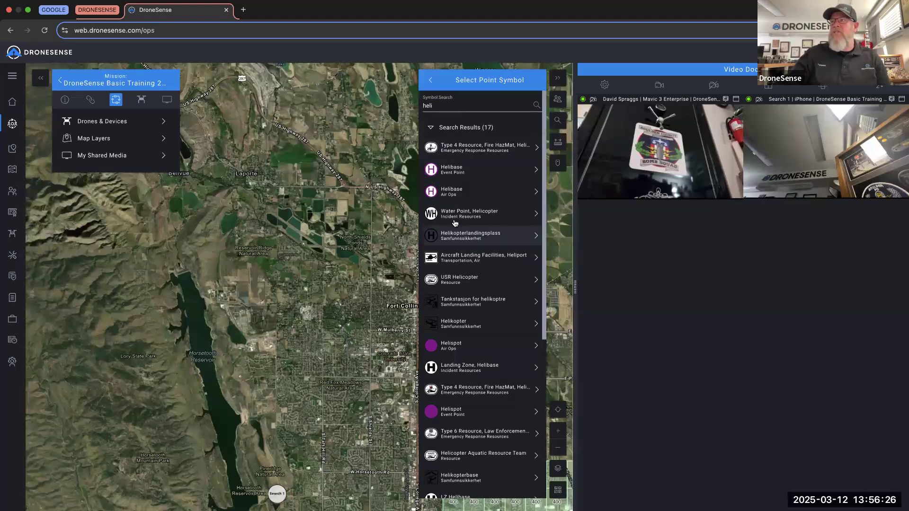
pyautogui.scroll(-2, 476, 229)
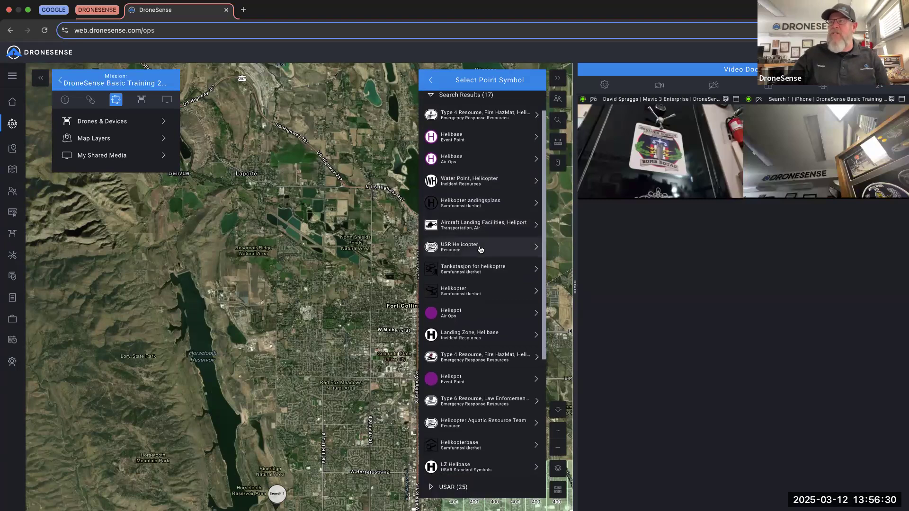
pyautogui.scroll(-4, 481, 246)
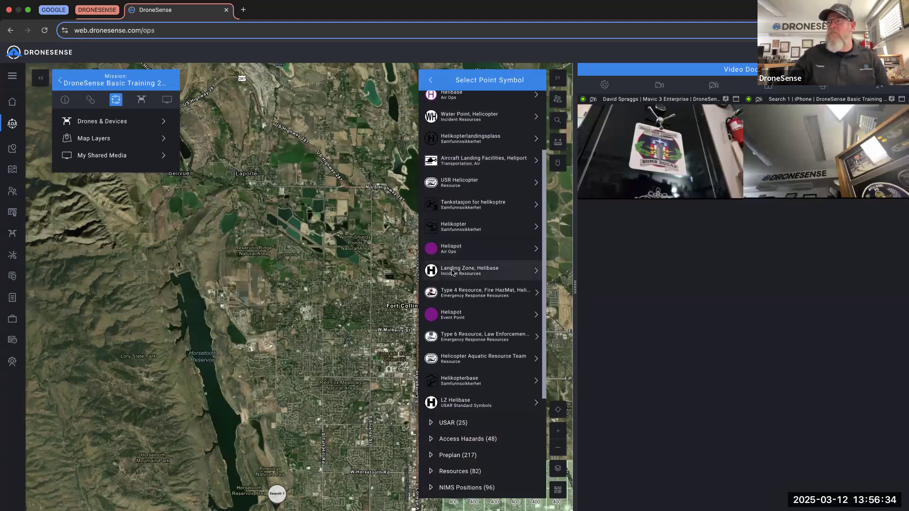
pyautogui.click(451, 273)
pyautogui.scroll(2, 286, 233)
pyautogui.scroll(5, 286, 233)
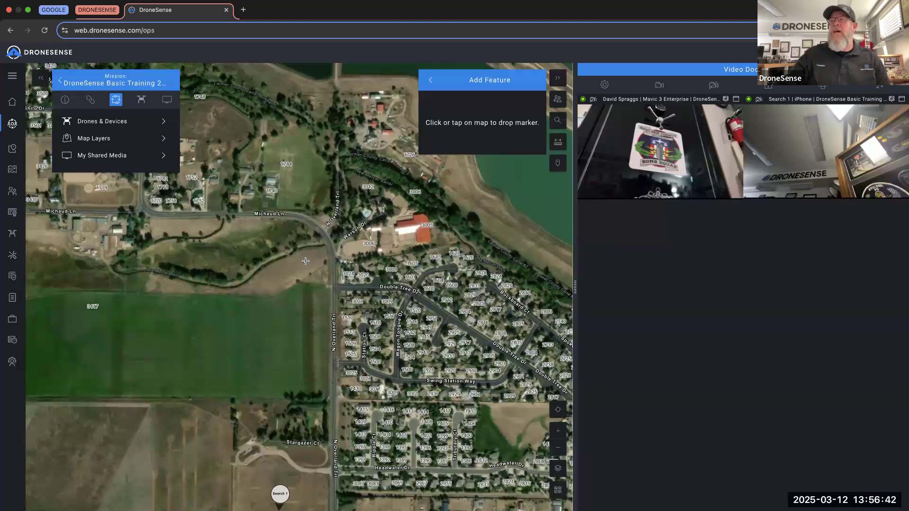
# - Place the Landing Zone, Helibase marker south of Michaud Ln and save it with its default name
pyautogui.click(306, 262)
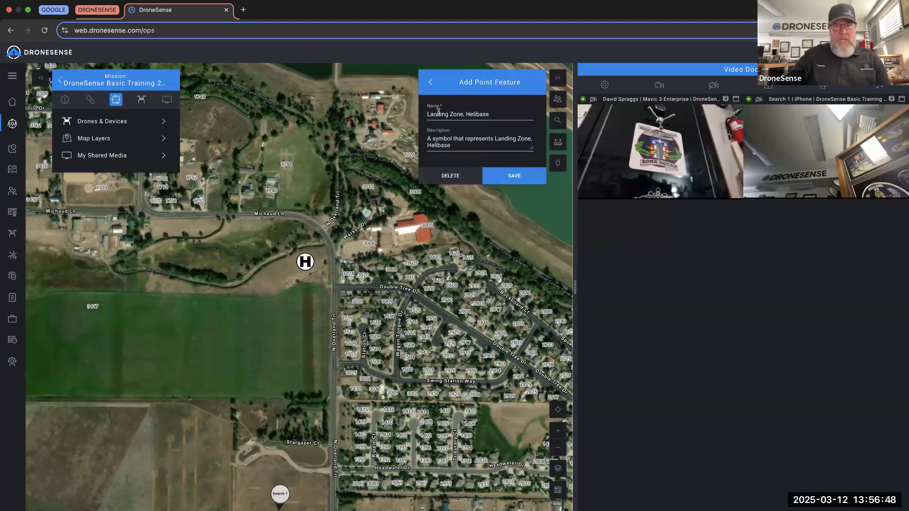
pyautogui.moveTo(490, 114); pyautogui.dragTo(465, 114)
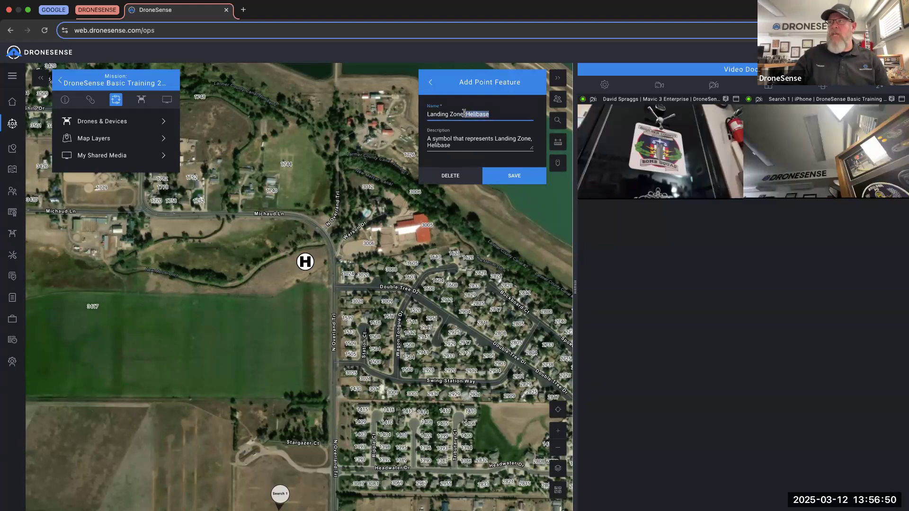
pyautogui.click(491, 114)
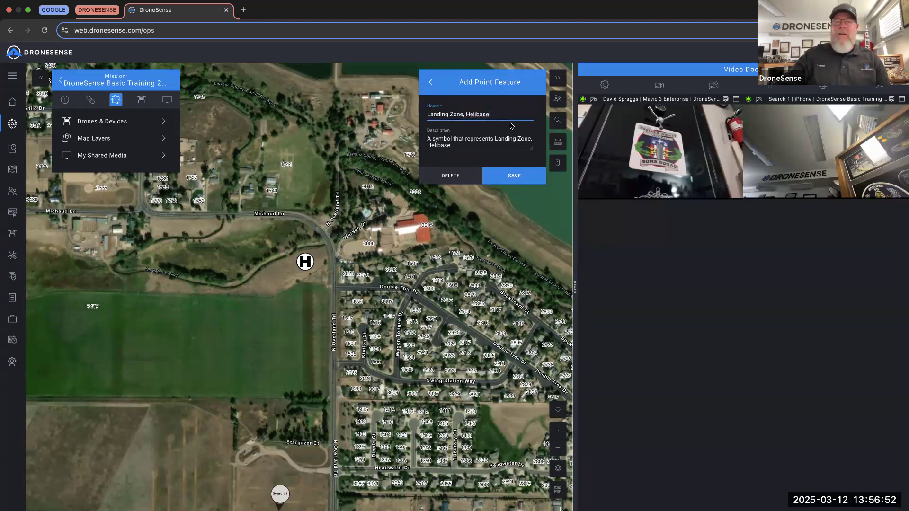
pyautogui.click(515, 176)
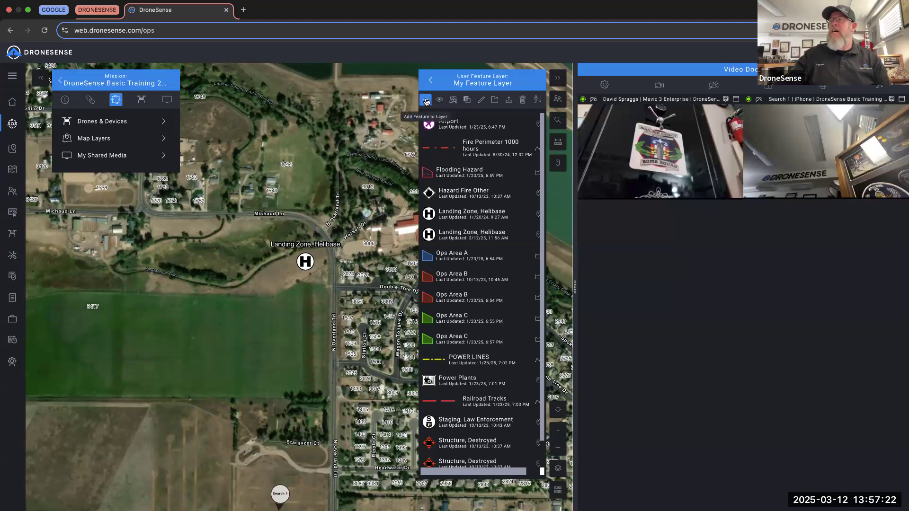
pyautogui.click(426, 101)
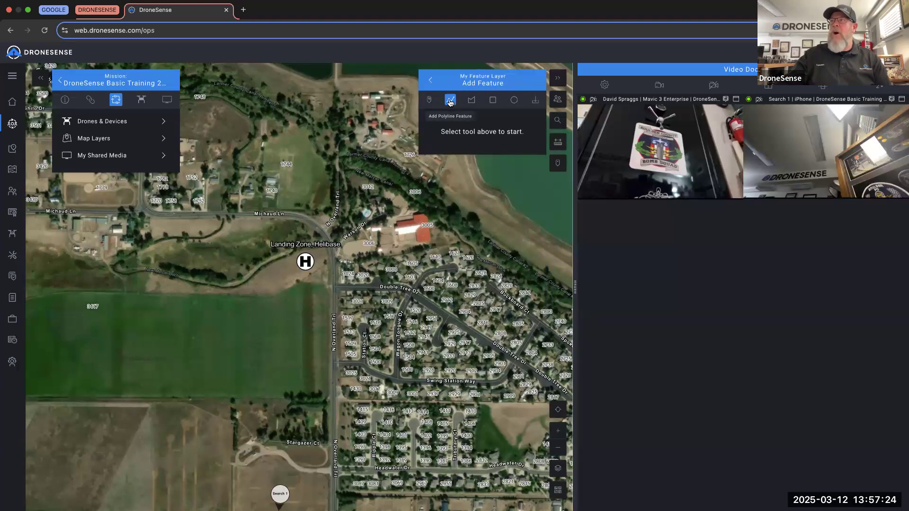
# - Choose the polyline feature type and begin a custom line style
pyautogui.click(450, 102)
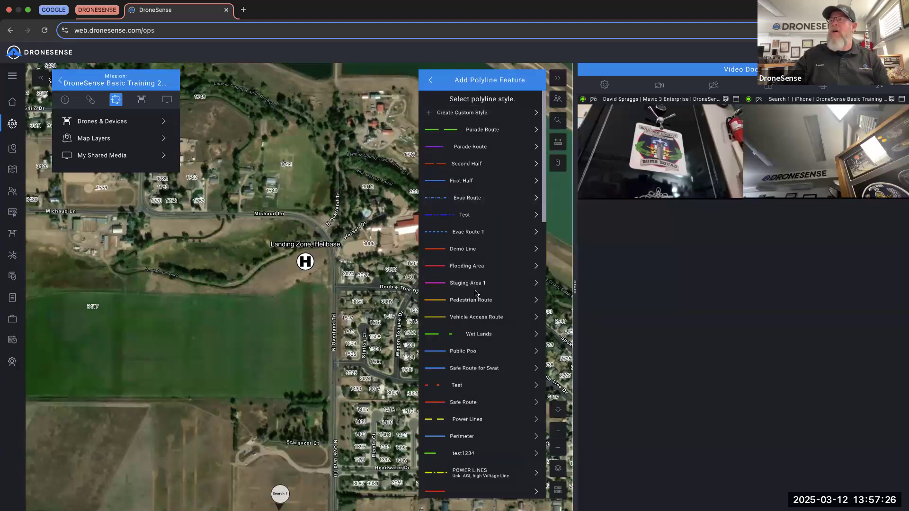
pyautogui.scroll(-2, 476, 294)
pyautogui.scroll(5, 476, 293)
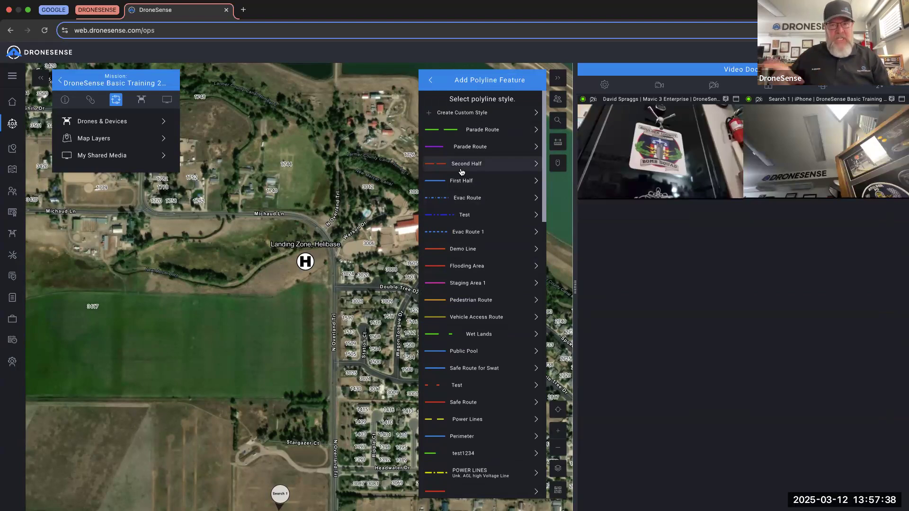
pyautogui.click(457, 113)
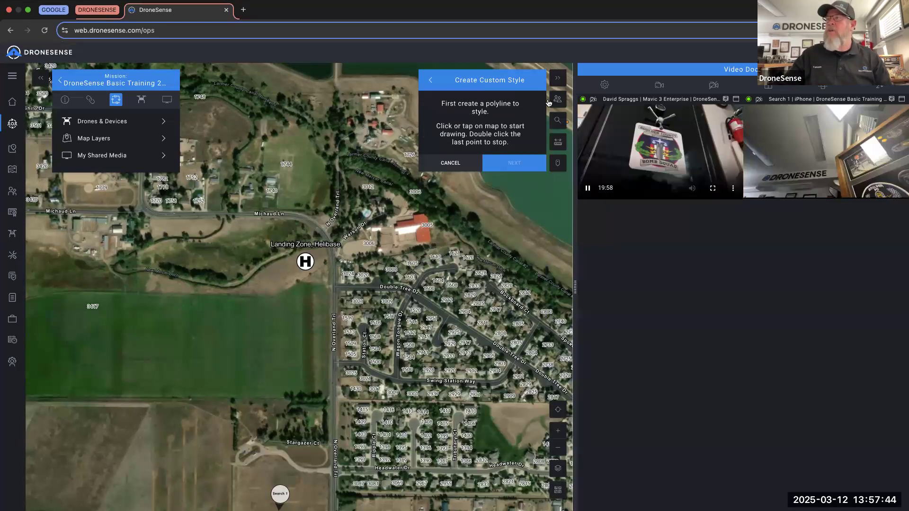
# - Draw a line across the field near Michaud Ln and make it 3 px wide and yellow
pyautogui.click(209, 210)
pyautogui.doubleClick(209, 321)
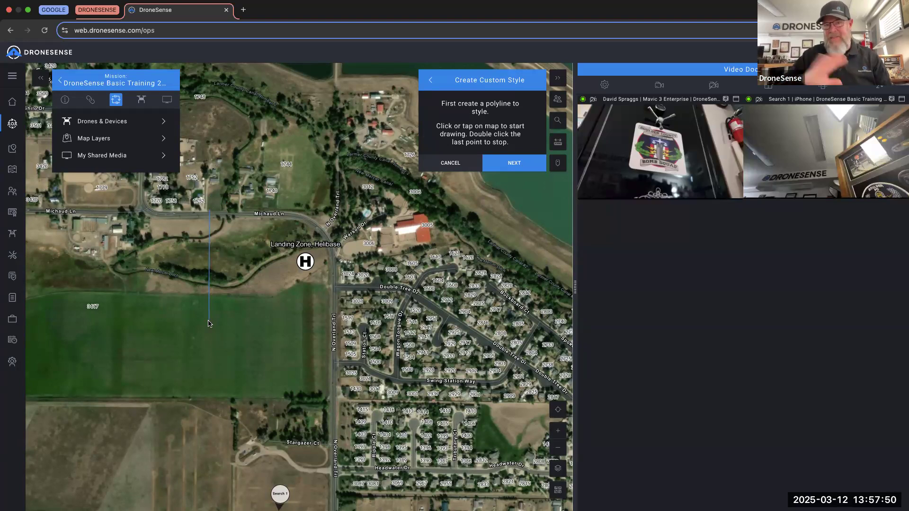
pyautogui.click(506, 166)
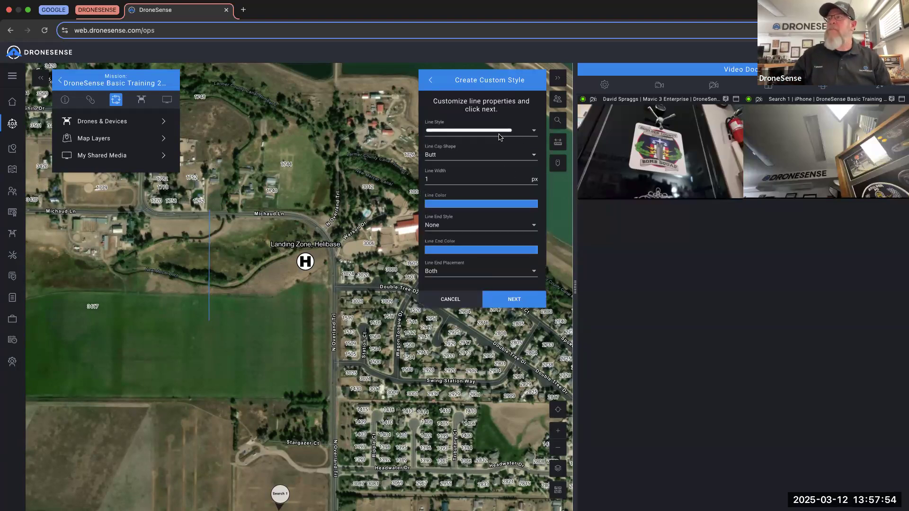
pyautogui.click(425, 180)
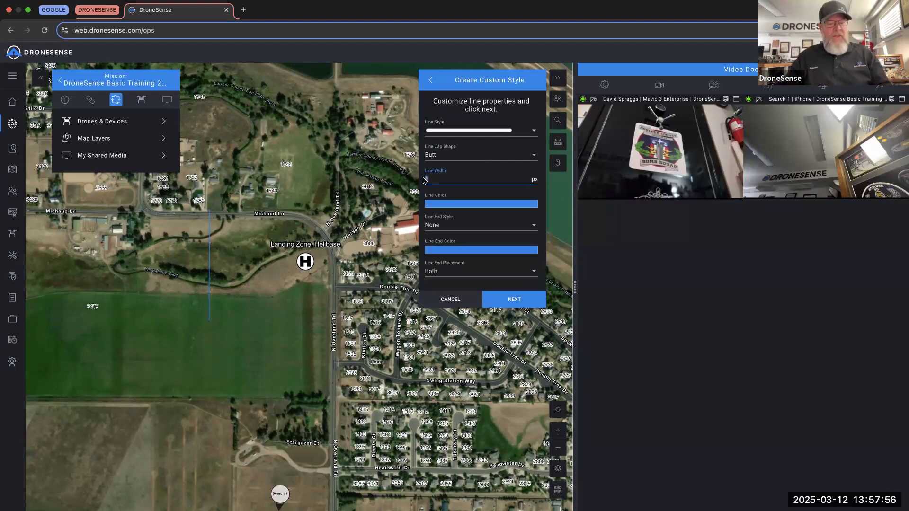
pyautogui.write('3')
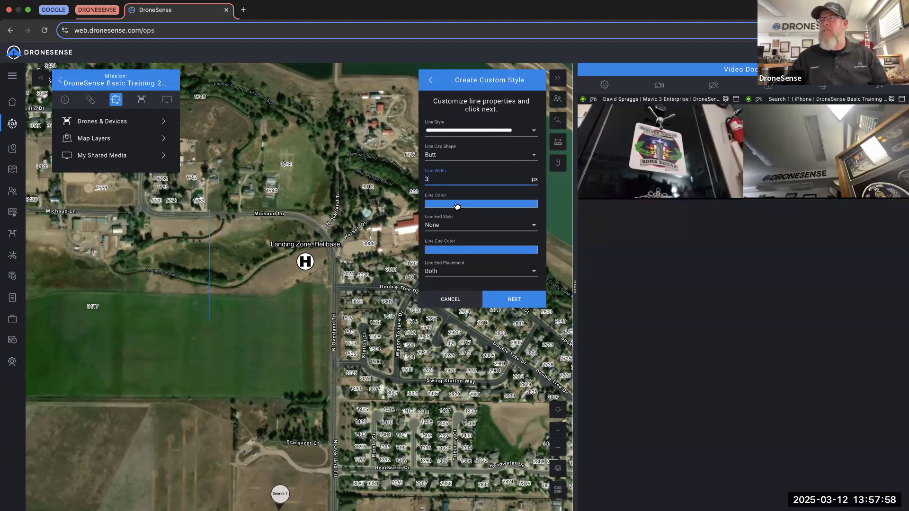
pyautogui.click(458, 205)
pyautogui.click(466, 278)
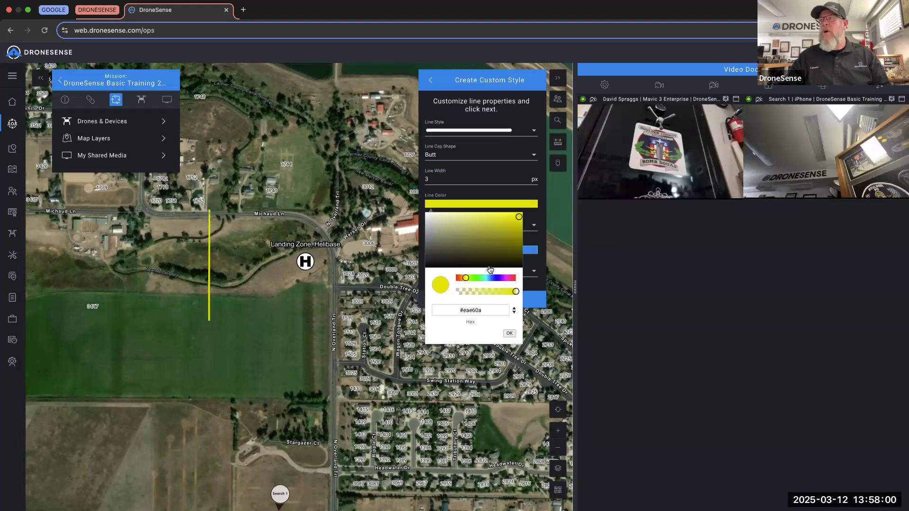
pyautogui.click(532, 237)
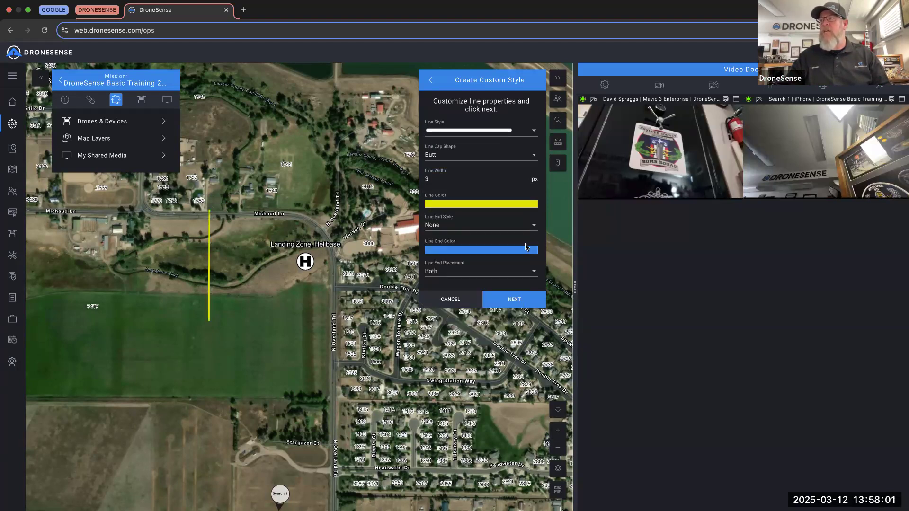
# - Give the line yellow line ends placed at both ends
pyautogui.click(493, 253)
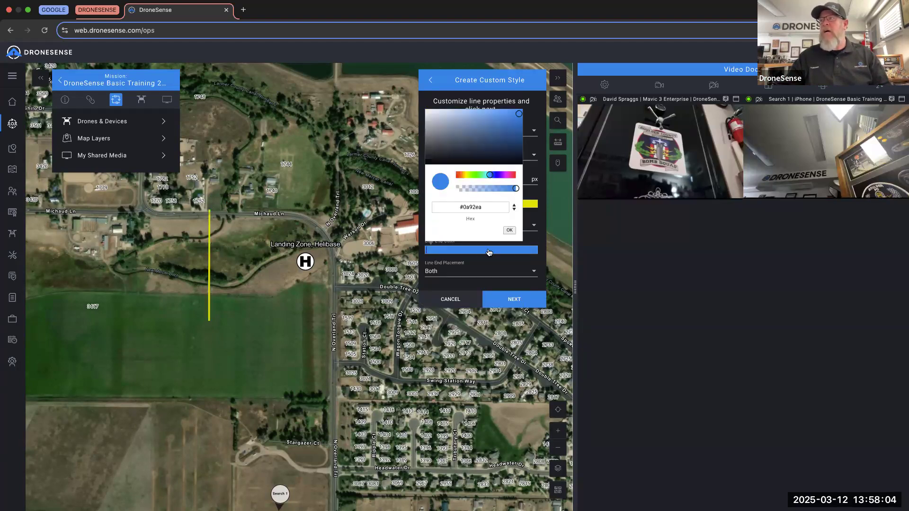
pyautogui.click(465, 175)
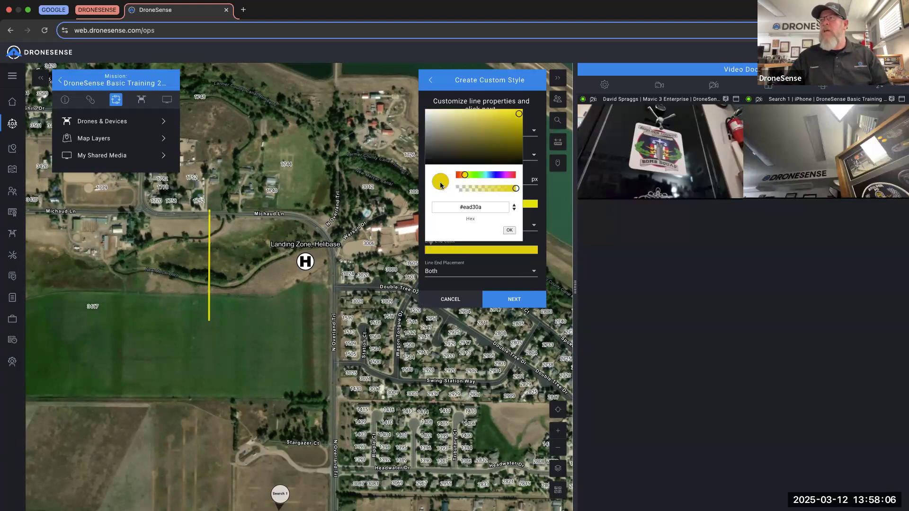
pyautogui.click(525, 270)
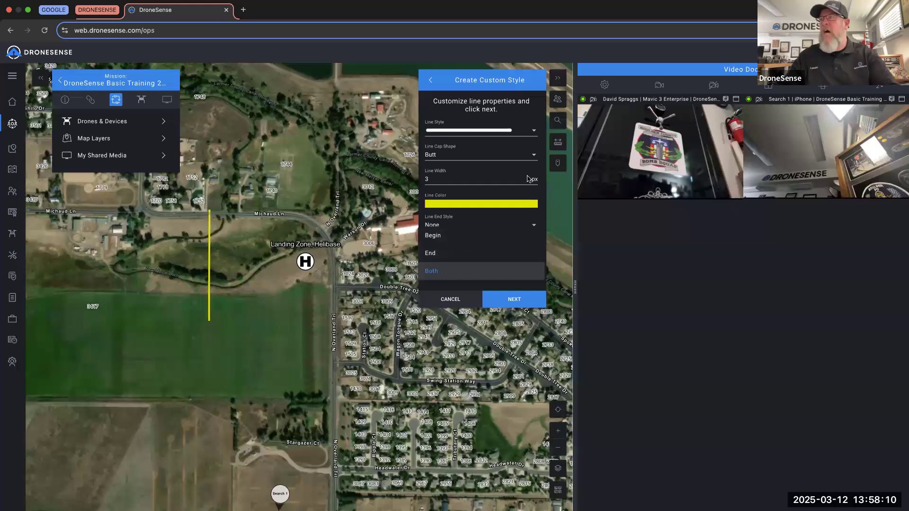
pyautogui.click(544, 194)
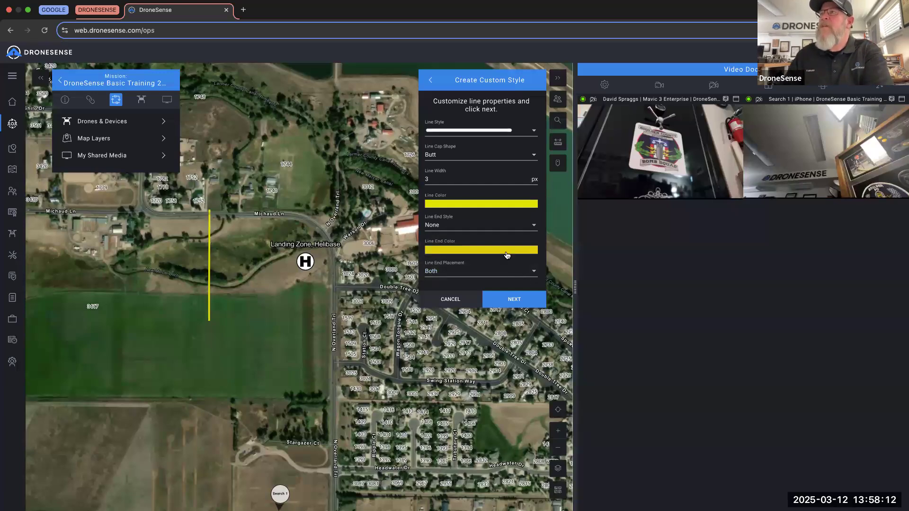
pyautogui.click(521, 305)
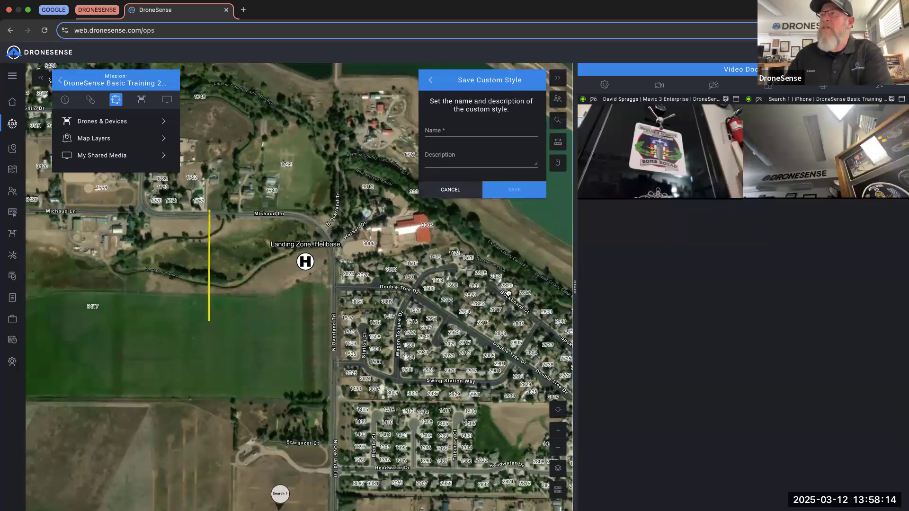
# - Save the custom line style under the name 'Test Poly Line'
pyautogui.click(457, 131)
pyautogui.write('Test Po')
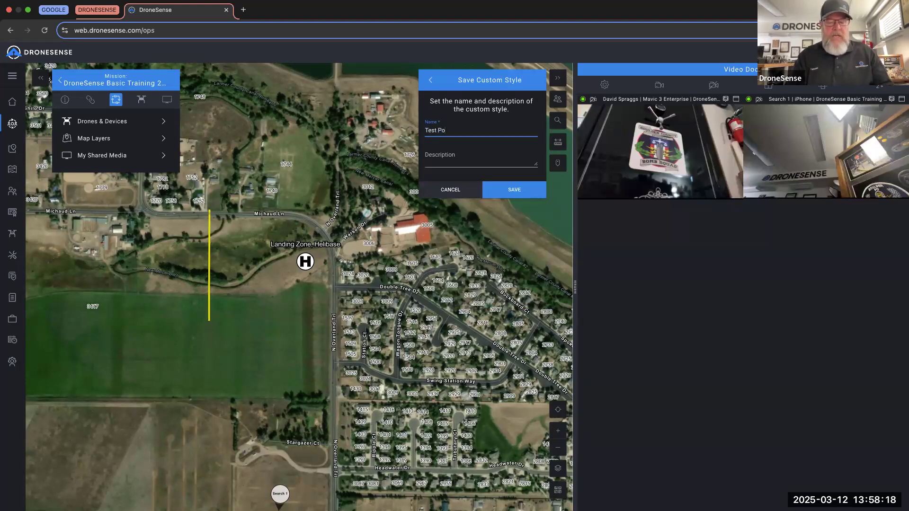
pyautogui.write('ly Line')
pyautogui.click(515, 192)
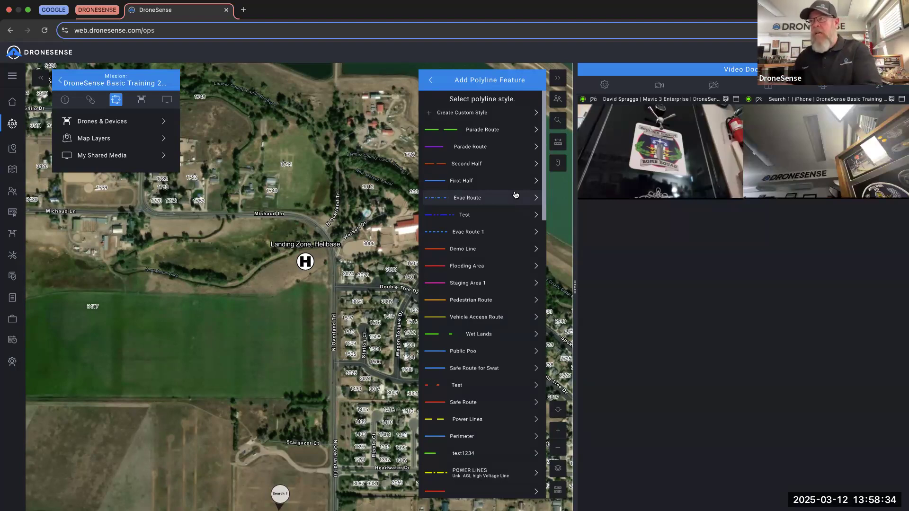
# - Browse the polyline style list, then return to the Add Feature choices
pyautogui.scroll(-10, 499, 219)
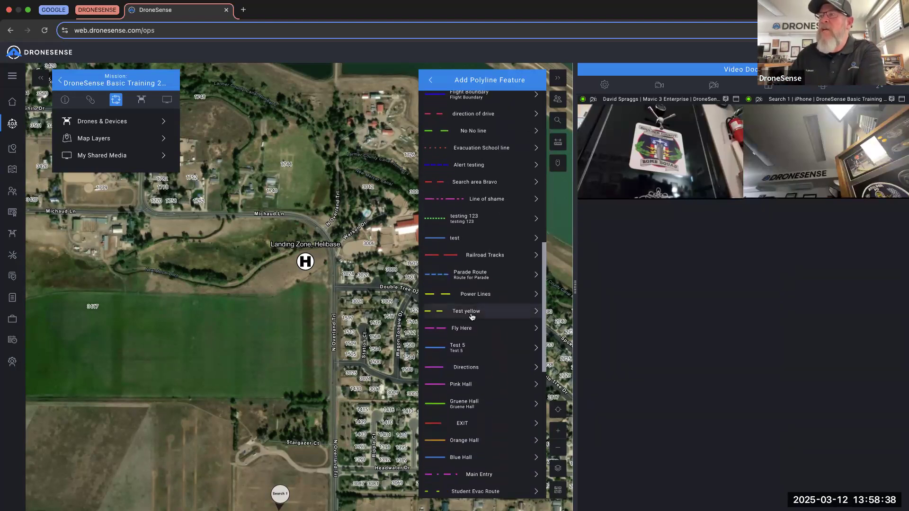
pyautogui.scroll(-8, 473, 315)
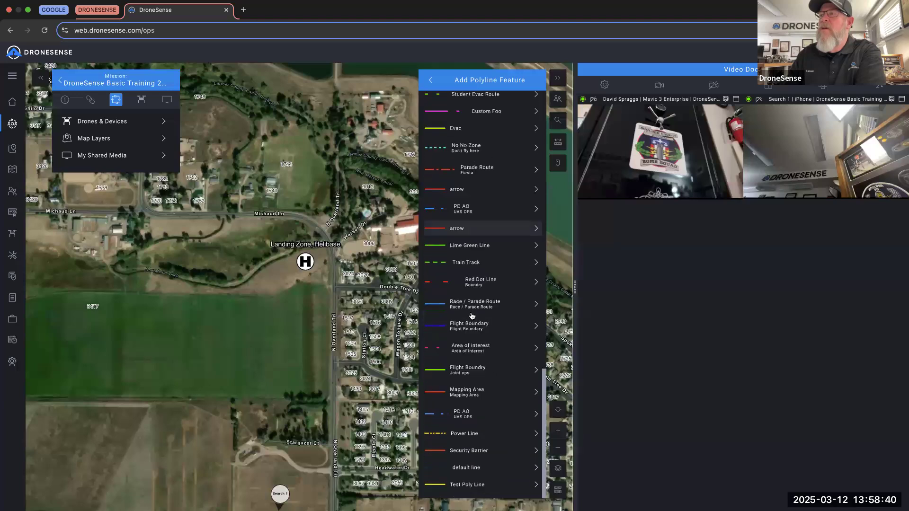
pyautogui.scroll(8, 477, 310)
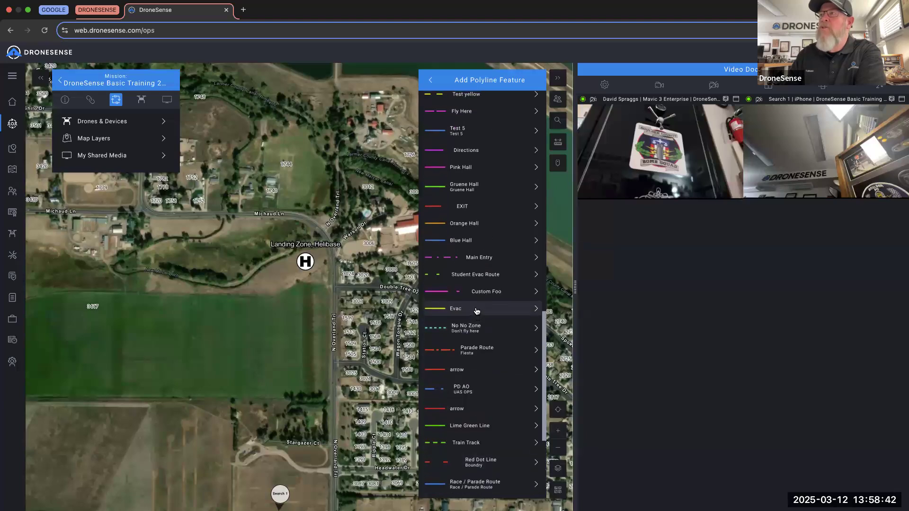
pyautogui.scroll(10, 476, 311)
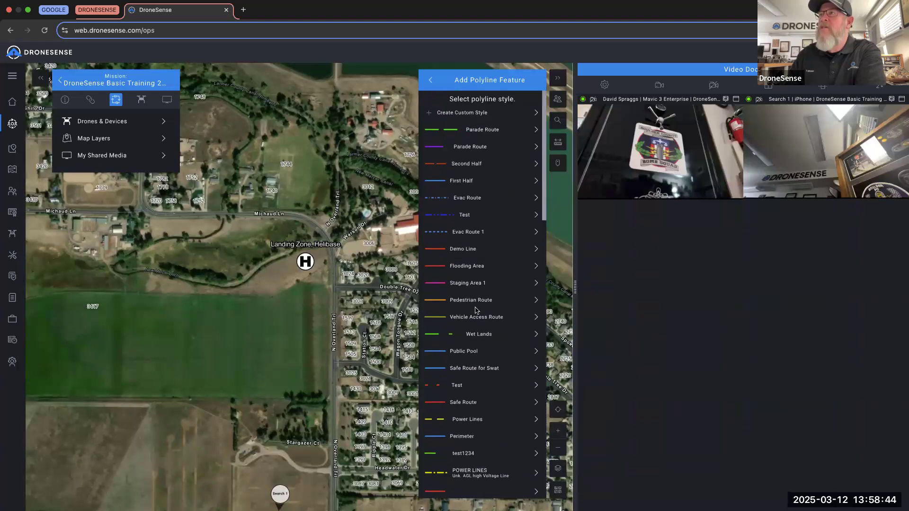
pyautogui.scroll(-1, 473, 228)
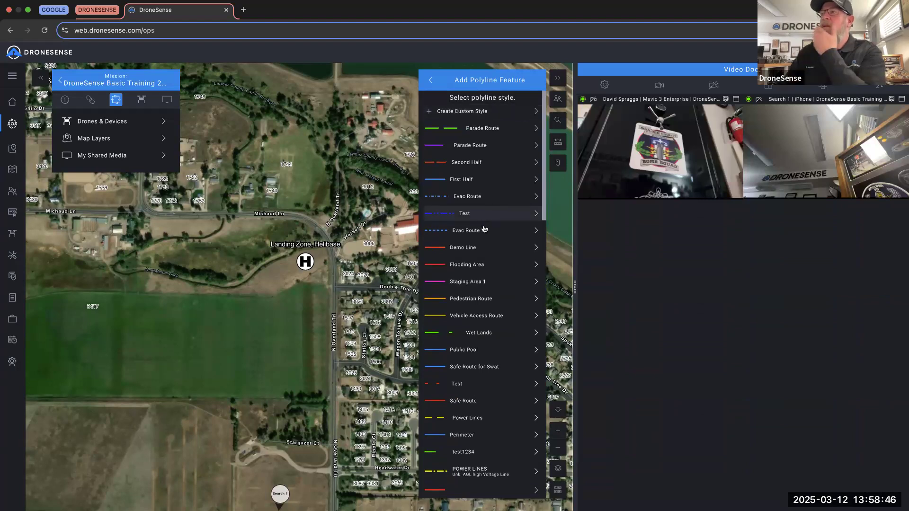
pyautogui.scroll(-10, 463, 303)
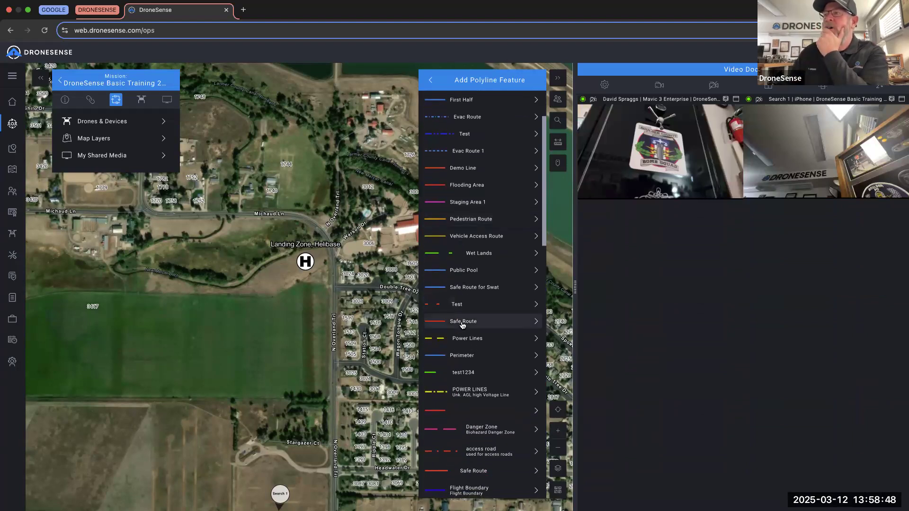
pyautogui.scroll(-6, 463, 325)
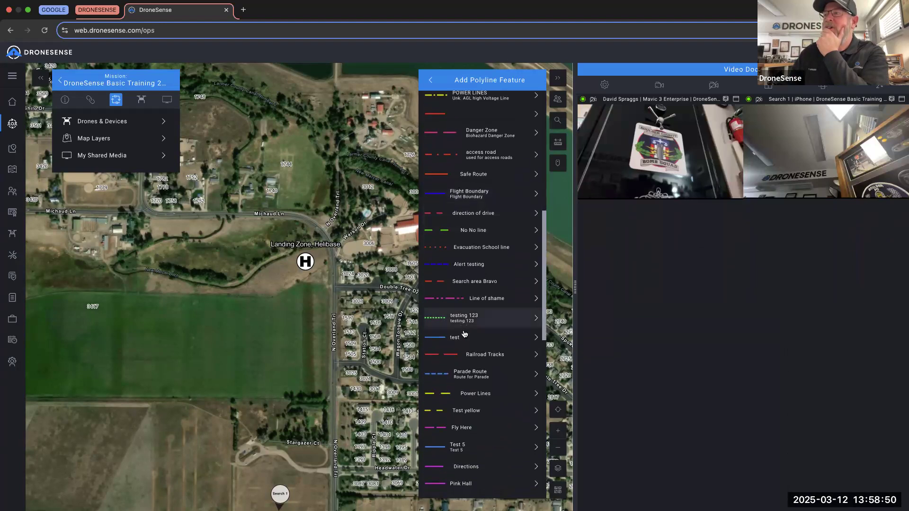
pyautogui.scroll(15, 477, 412)
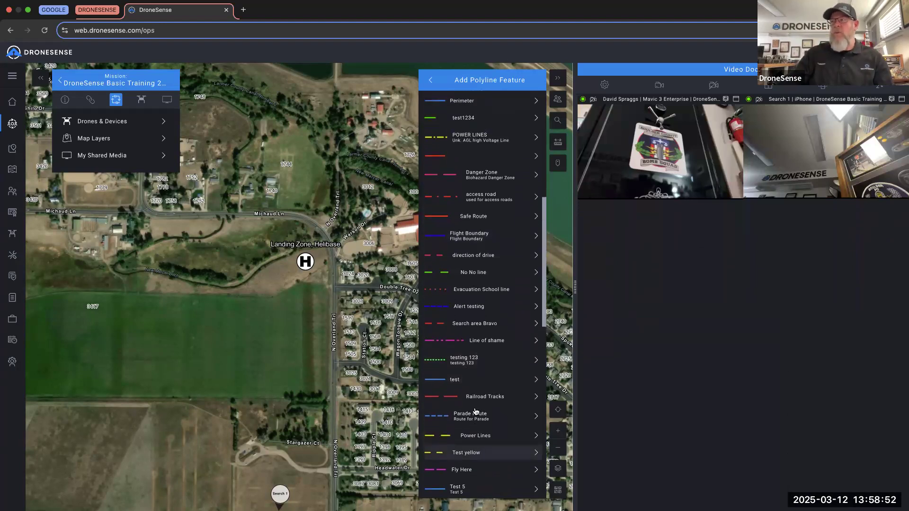
pyautogui.click(431, 80)
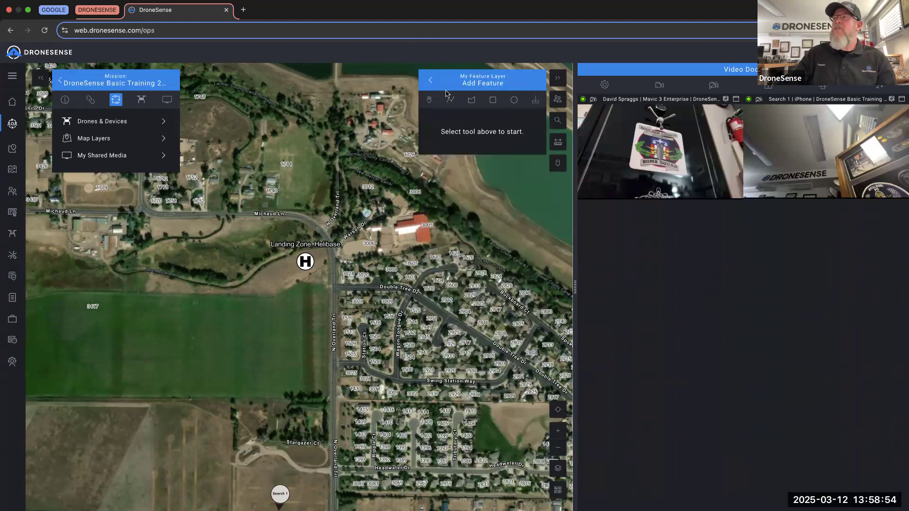
# - Look at the polygon feature option, then back out to the My Feature Layer list
pyautogui.click(472, 100)
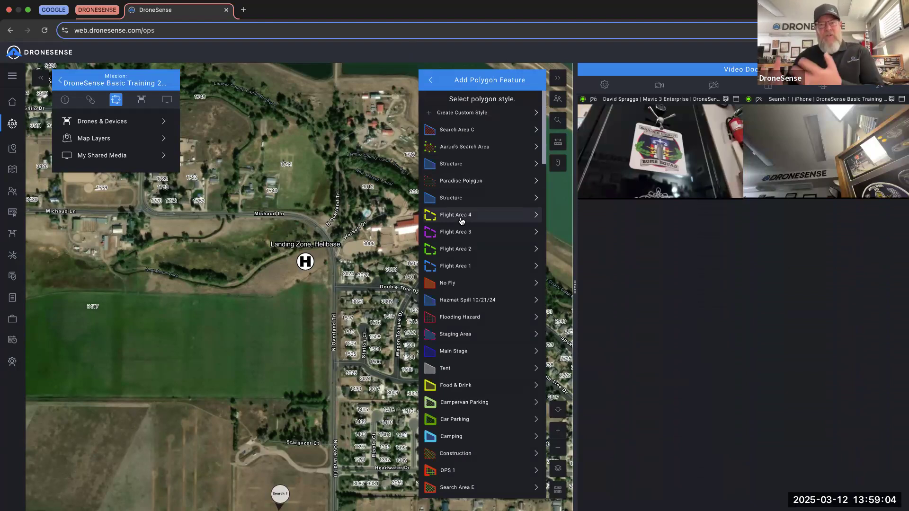
pyautogui.click(559, 77)
pyautogui.click(559, 77)
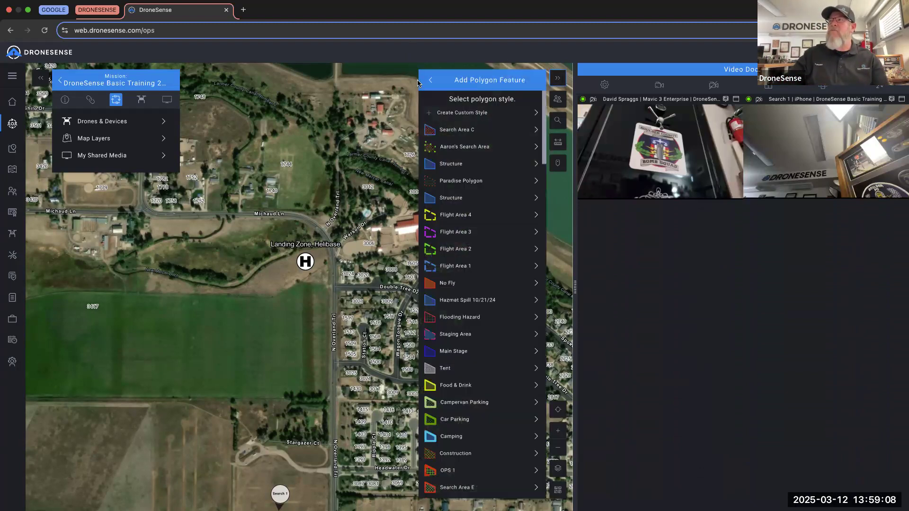
pyautogui.click(434, 80)
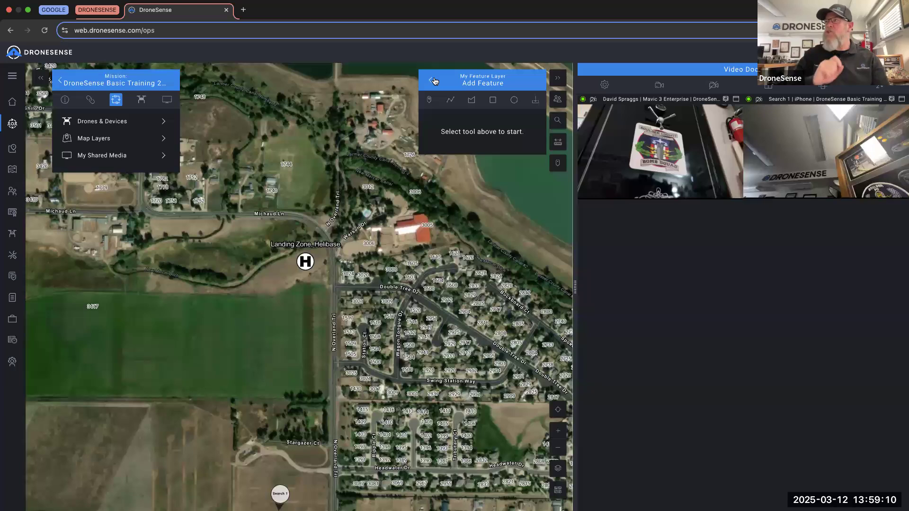
pyautogui.click(432, 80)
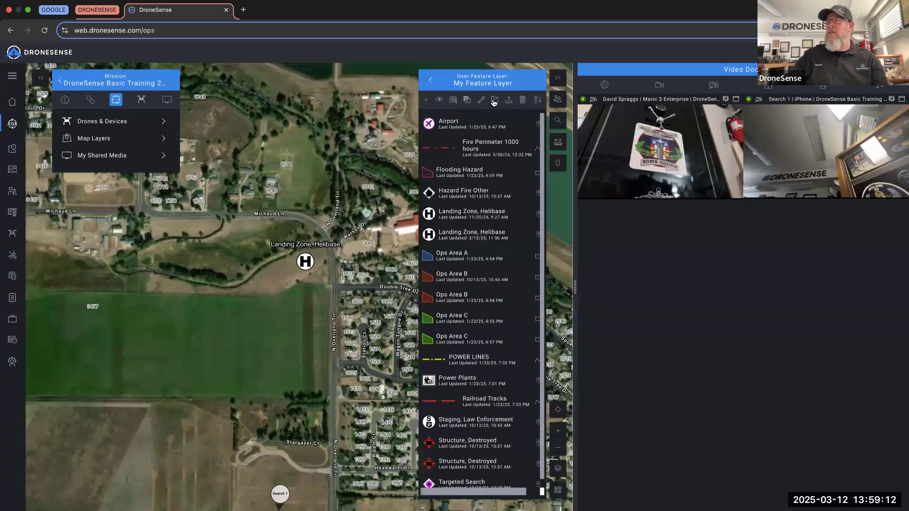
# - Return from My Feature Layer to the Map Layer Manager's layer categories
pyautogui.click(433, 81)
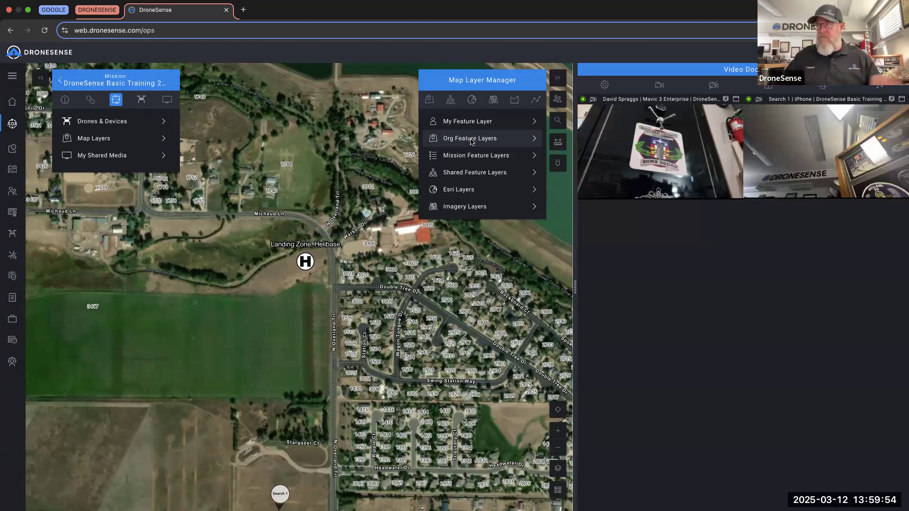
# - Open the Colorado training mission's feature layer and frame the Targeted Search markers by the school
pyautogui.click(473, 156)
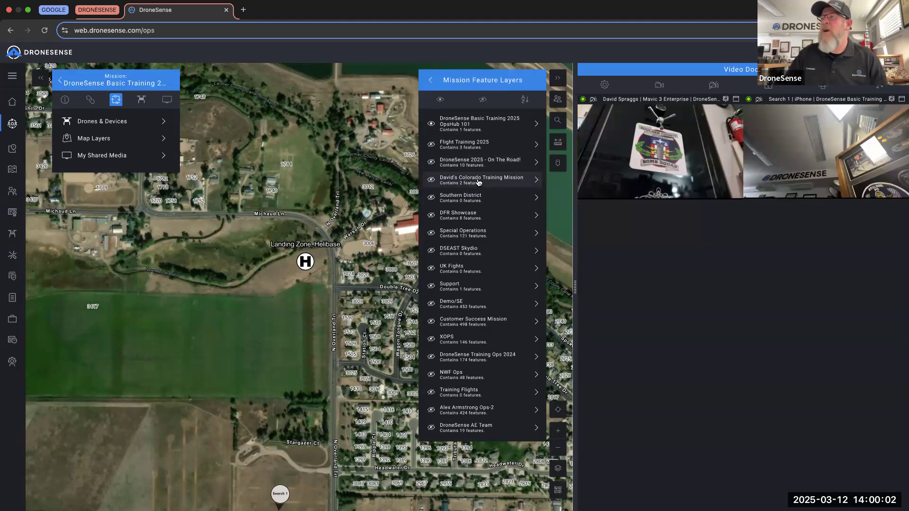
pyautogui.click(479, 183)
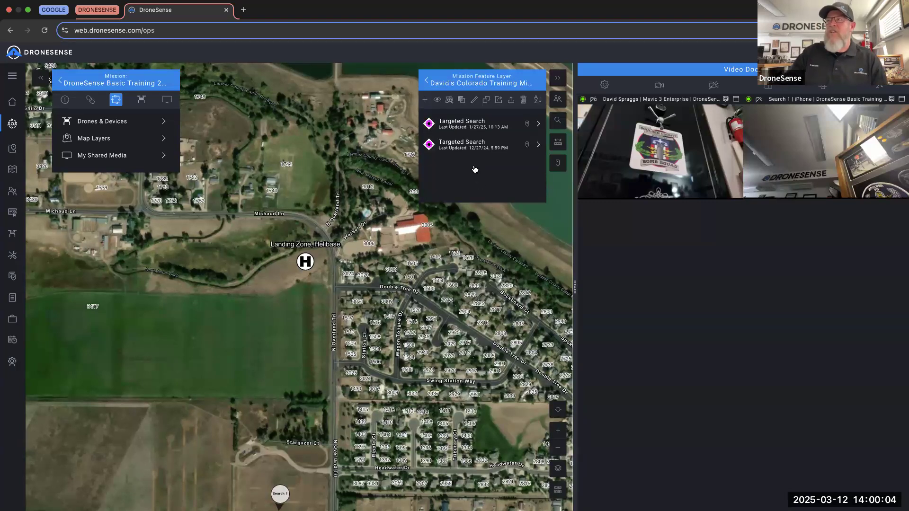
pyautogui.click(449, 102)
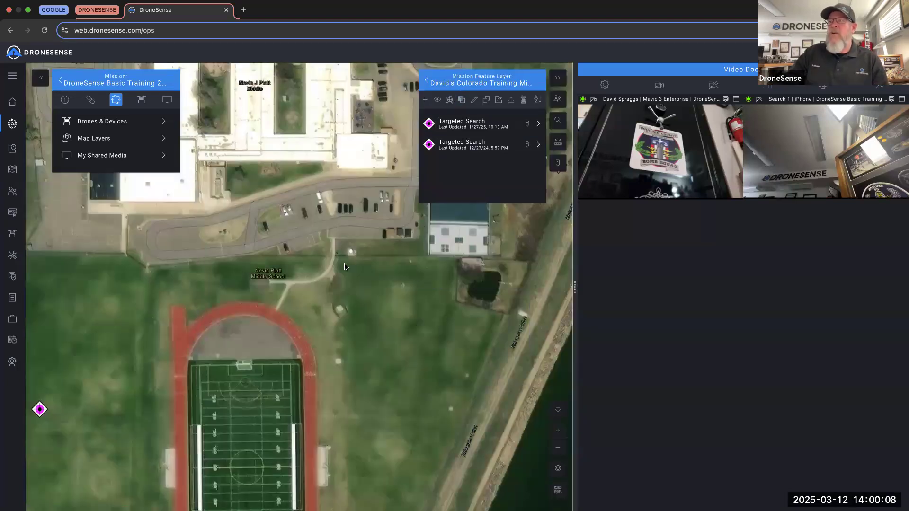
pyautogui.scroll(-5, 344, 267)
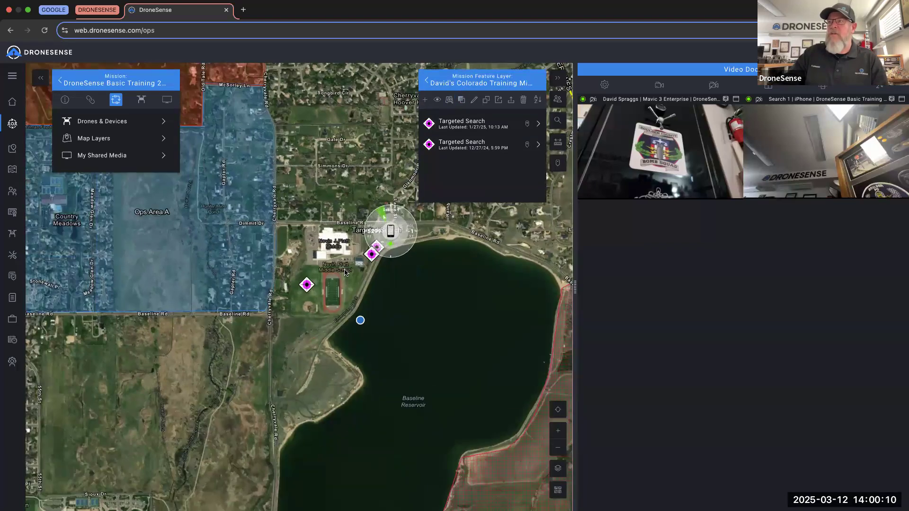
pyautogui.scroll(5, 345, 272)
pyautogui.moveTo(419, 239); pyautogui.dragTo(288, 259)
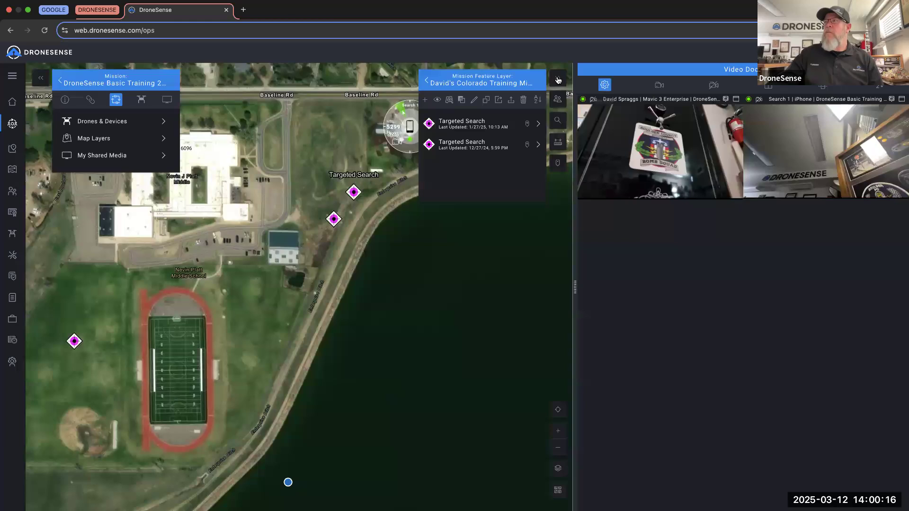
# - Browse the Shared and Esri layer lists, returning to the layer categories overview
pyautogui.click(427, 81)
pyautogui.click(427, 81)
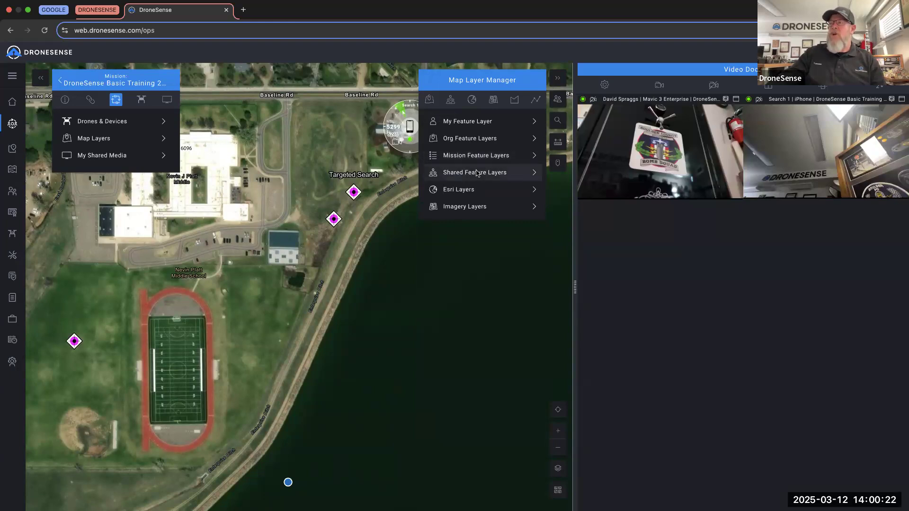
pyautogui.click(476, 172)
pyautogui.click(430, 81)
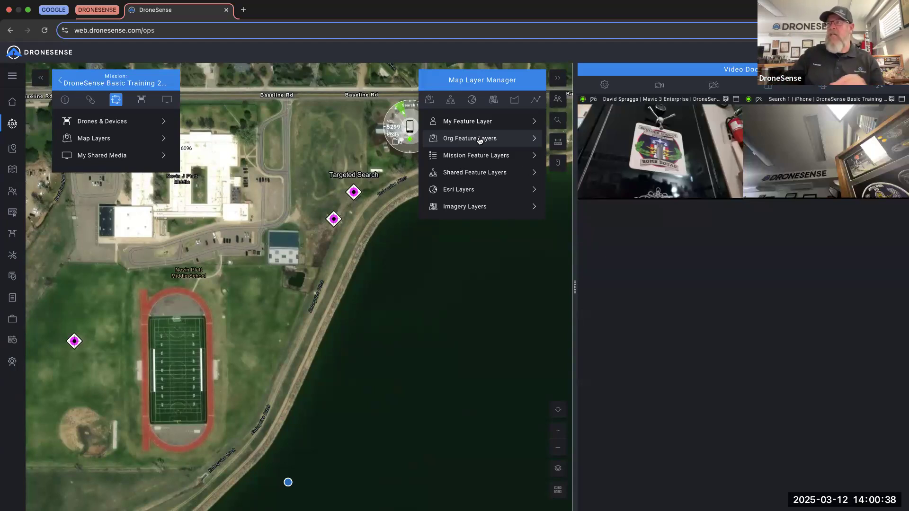
pyautogui.click(476, 189)
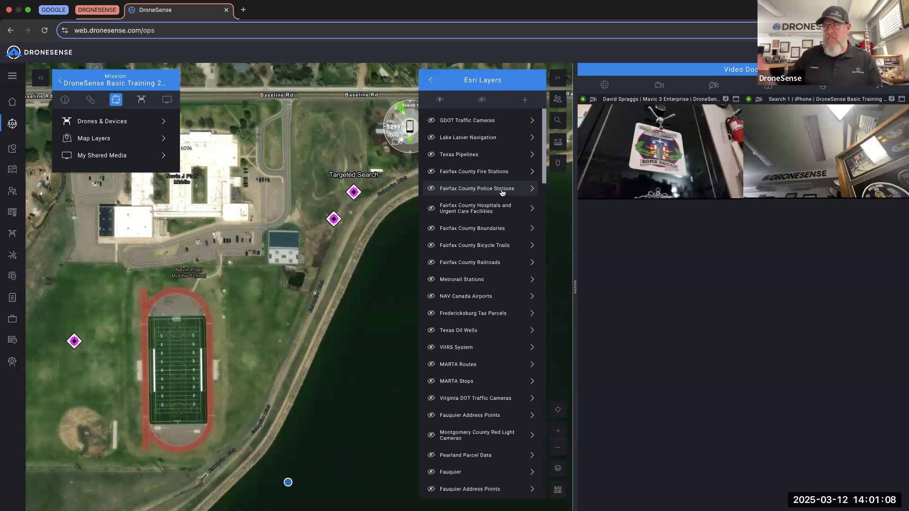
pyautogui.click(430, 80)
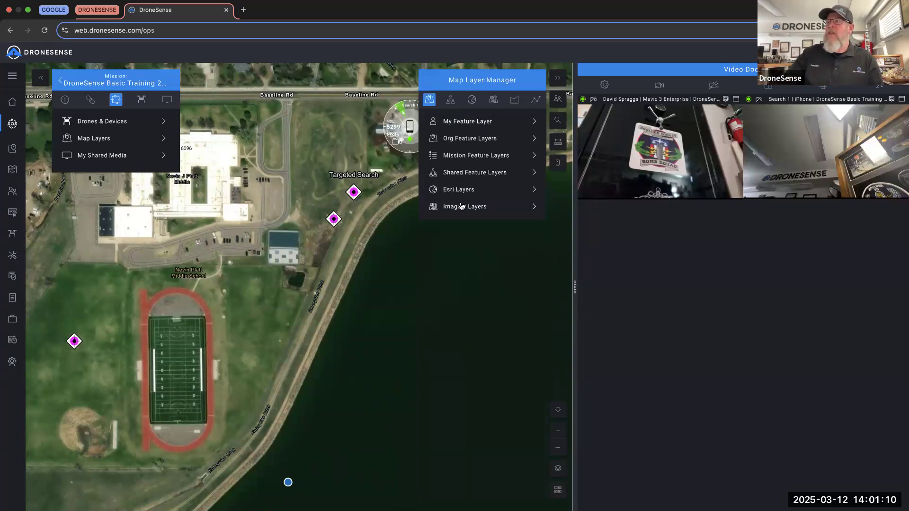
# - In Imagery Layers, abandon a new imagery layer and open the Robotics Summit 2023 folder
pyautogui.click(462, 206)
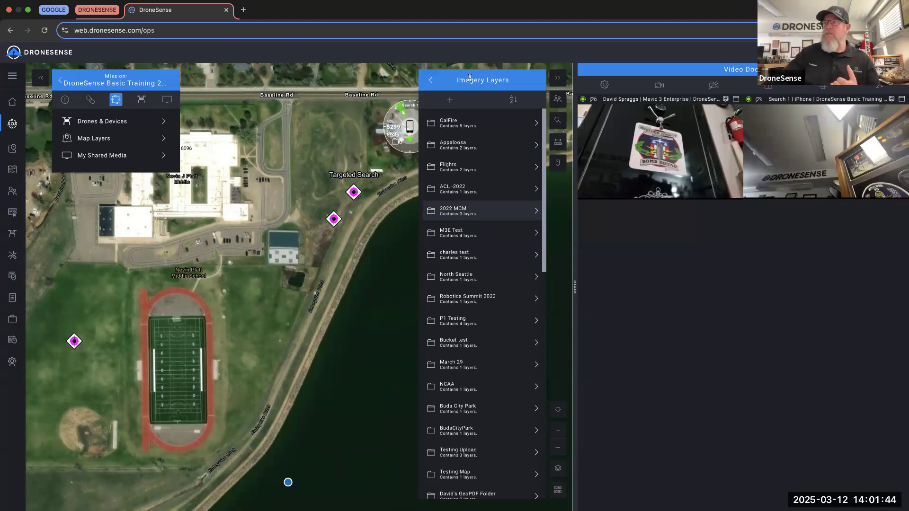
pyautogui.click(451, 104)
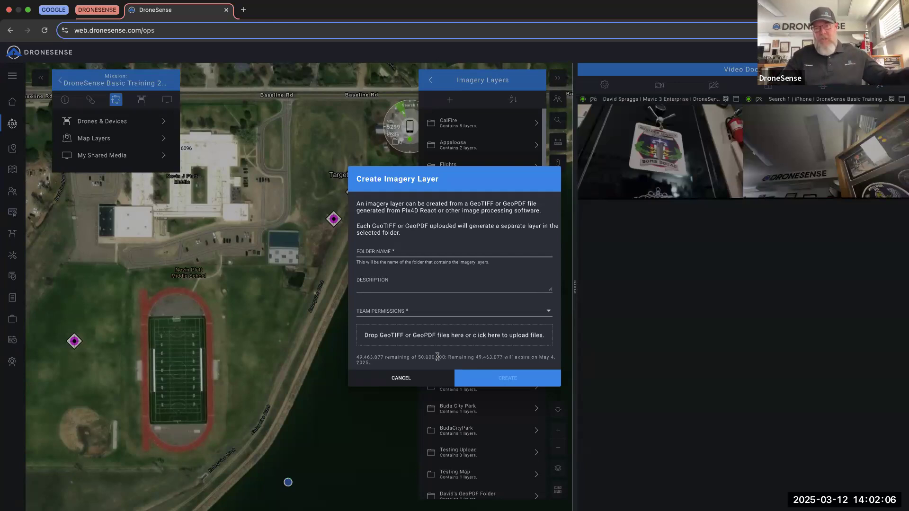
pyautogui.click(395, 378)
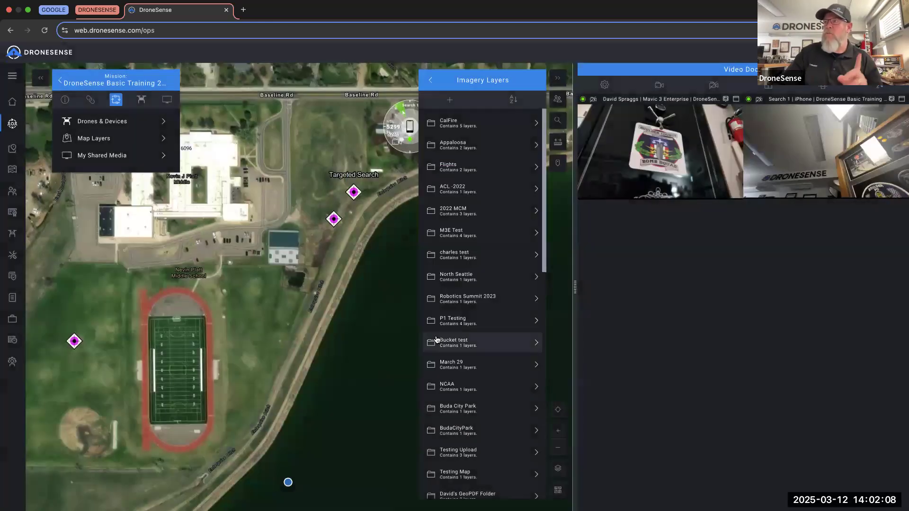
pyautogui.click(468, 299)
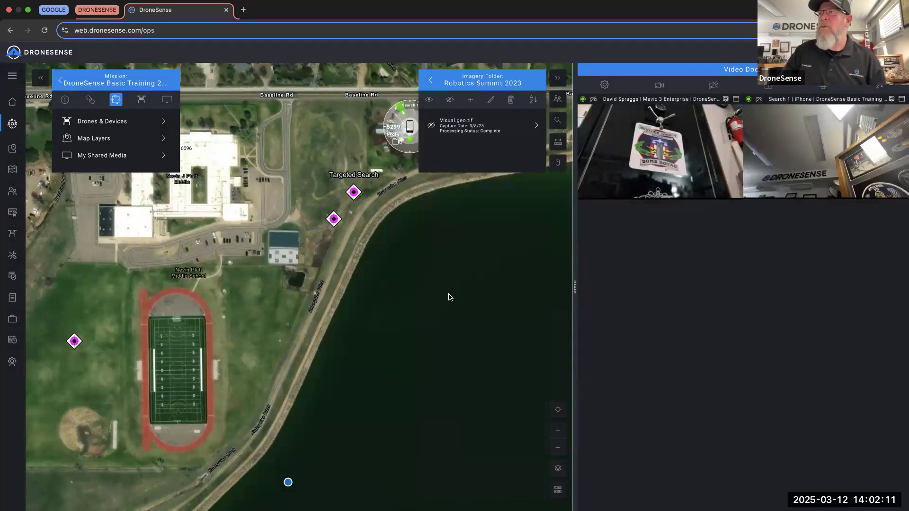
# - Zoom the map to the Visual.geo.tif orthomosaic and toggle its visibility off and back on
pyautogui.click(460, 132)
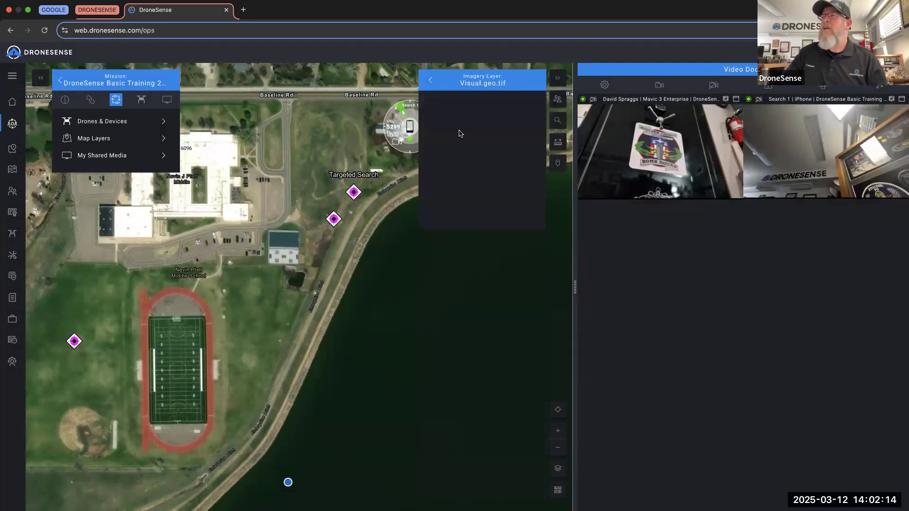
pyautogui.click(451, 101)
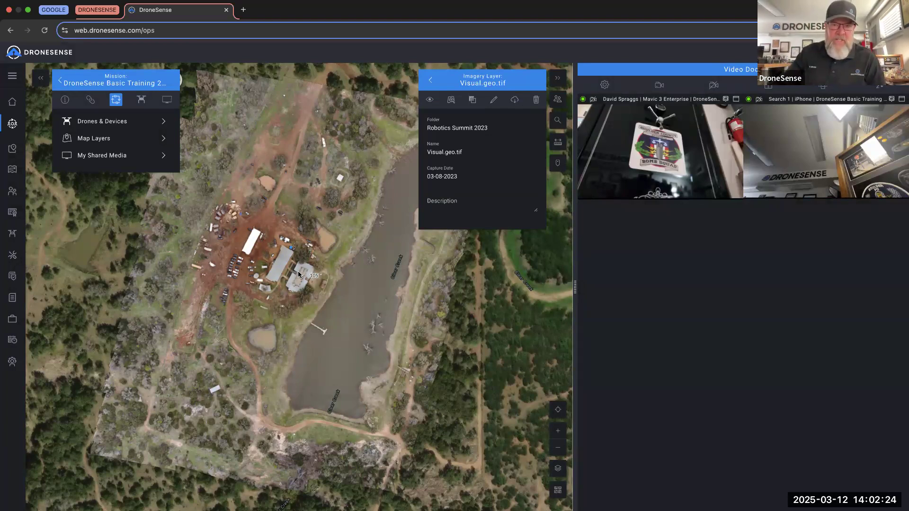
pyautogui.click(430, 100)
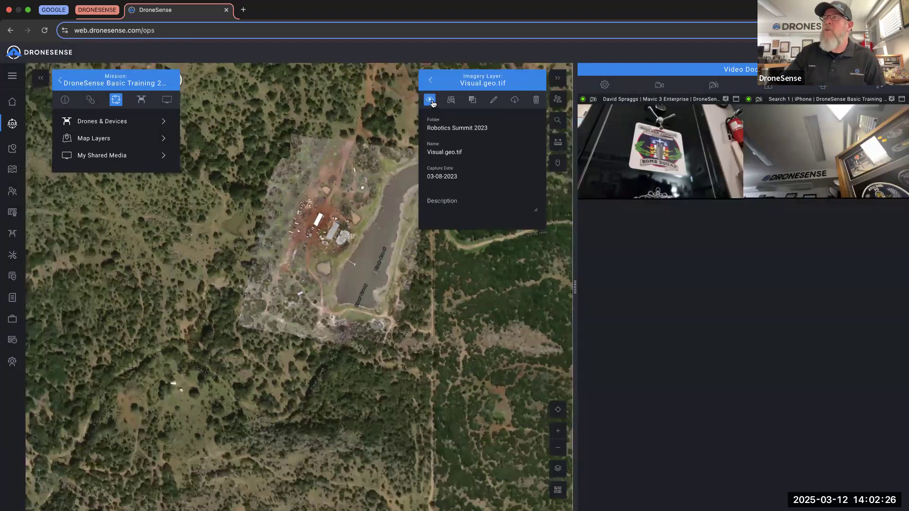
pyautogui.click(430, 101)
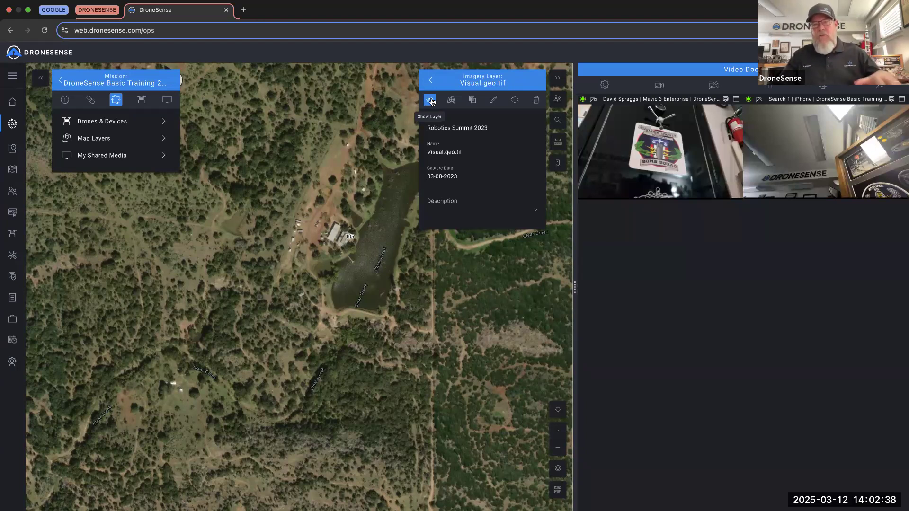
pyautogui.click(431, 101)
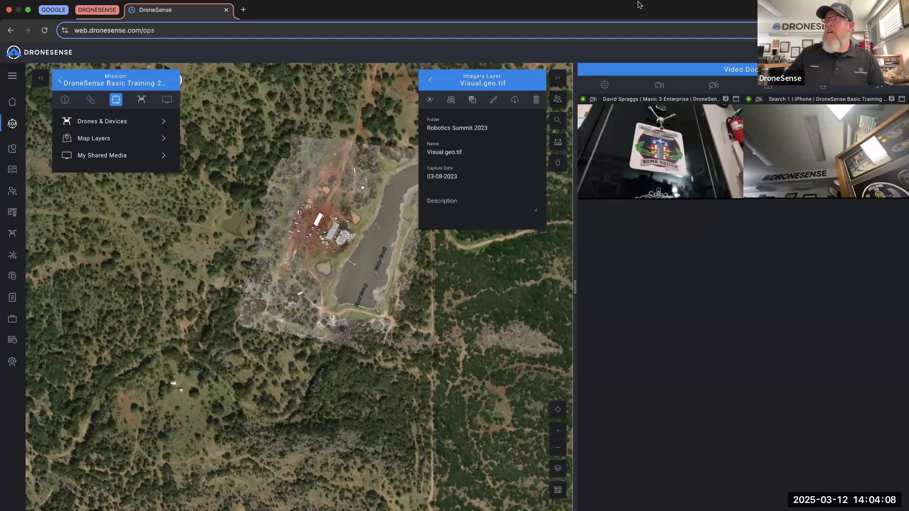
# - Collapse and reopen the layer panel, returning to the Robotics Summit 2023 folder
pyautogui.click(557, 77)
pyautogui.click(558, 77)
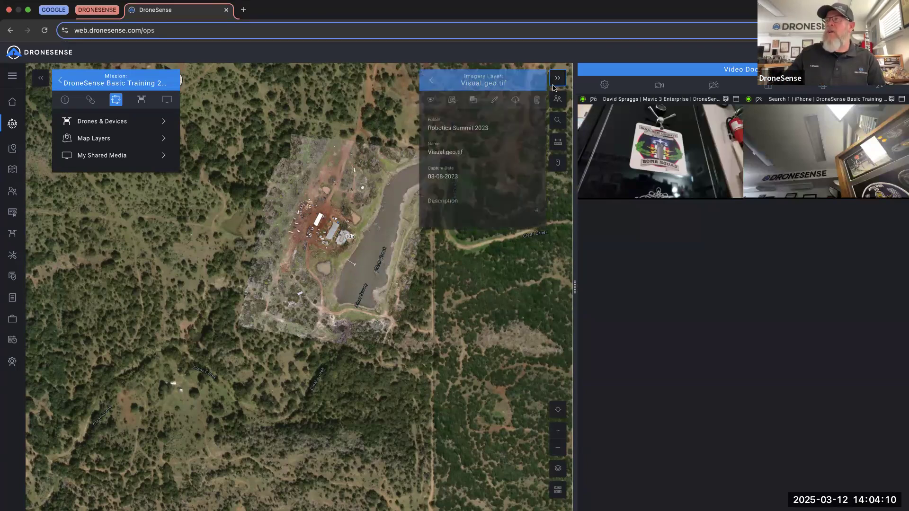
pyautogui.click(431, 82)
# - Navigate back to Org Feature Layers and open the Charles Demo layer
pyautogui.click(432, 82)
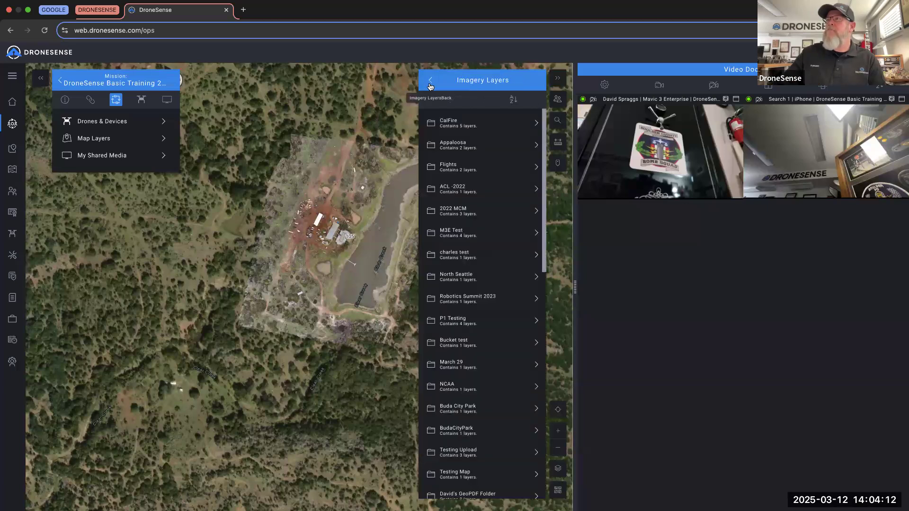
pyautogui.click(431, 81)
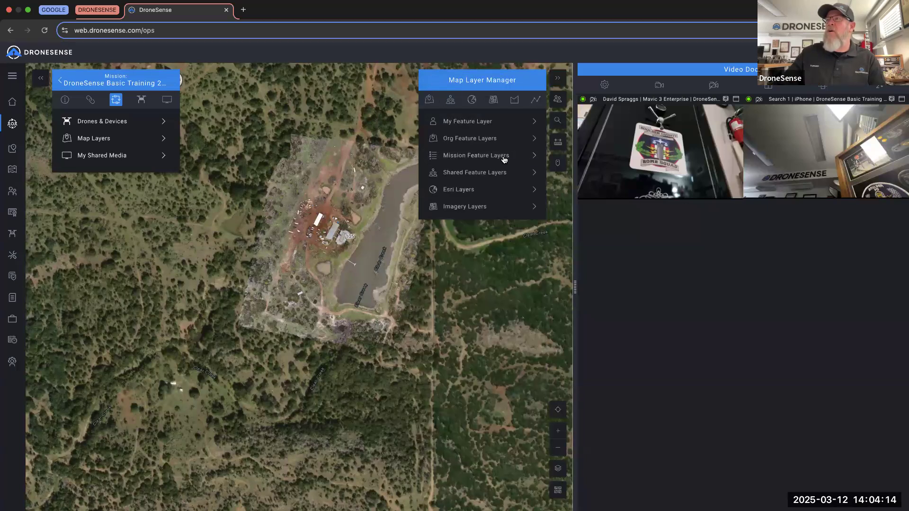
pyautogui.click(474, 141)
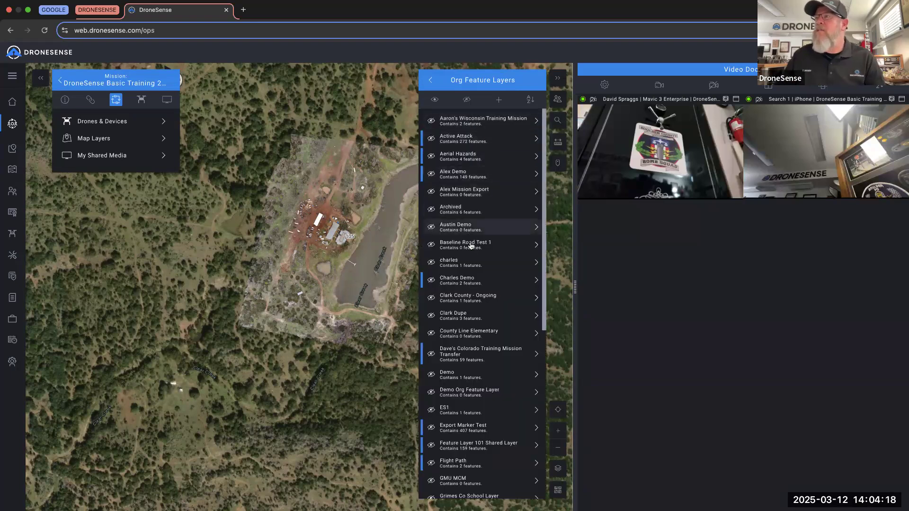
pyautogui.click(476, 283)
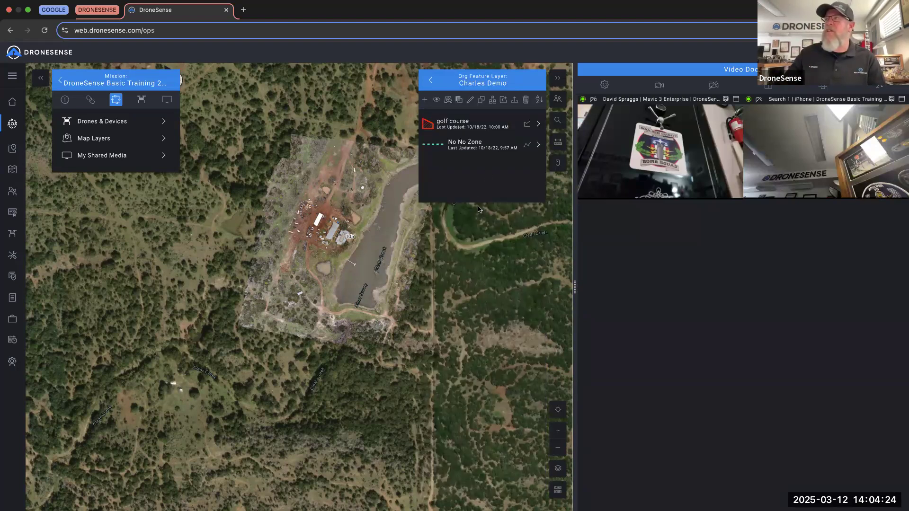
# - Export the Charles Demo layer's features, then return to the Mission Manager list
pyautogui.click(504, 99)
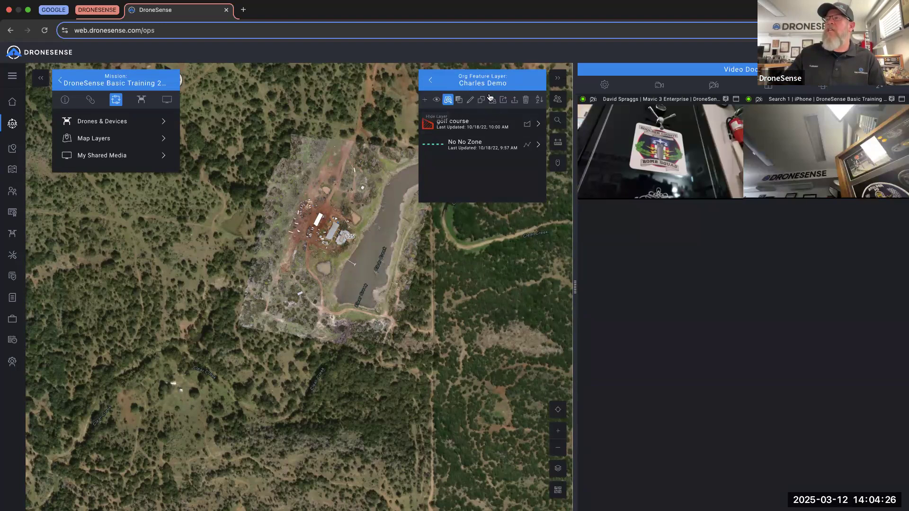
pyautogui.click(514, 100)
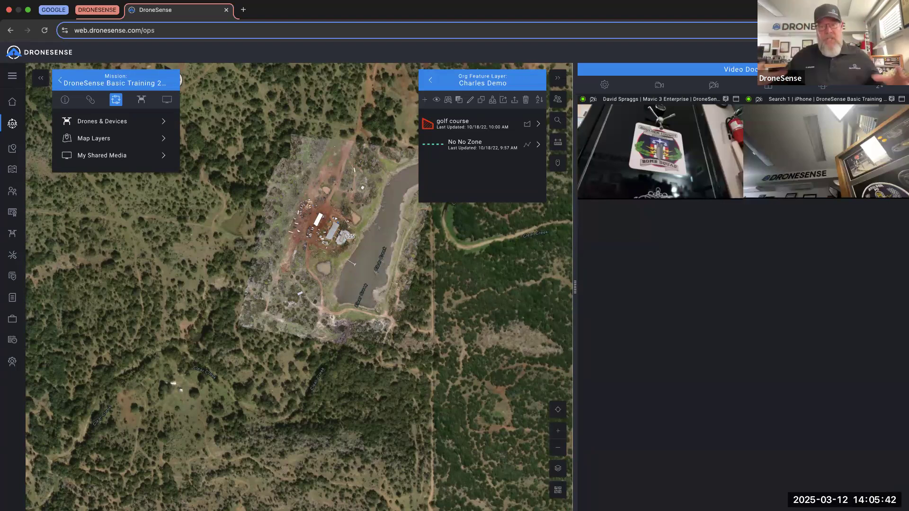
pyautogui.click(59, 81)
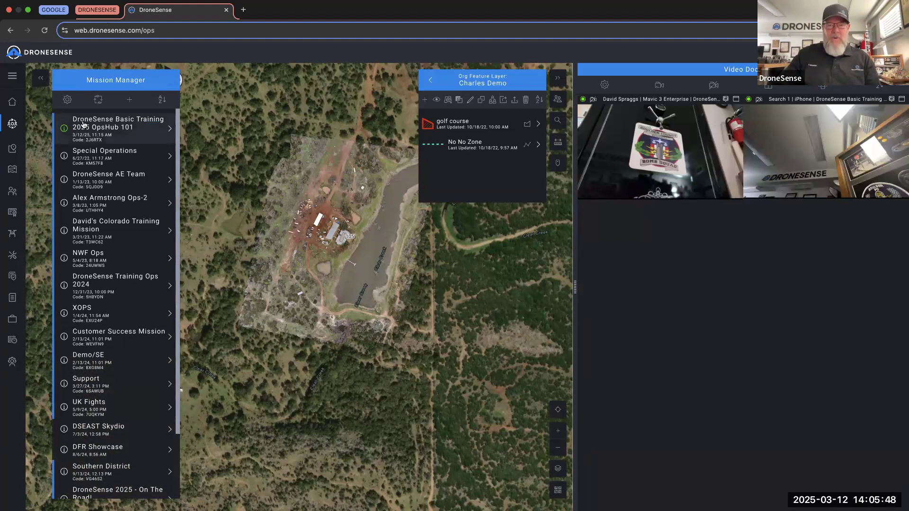
# - Share media to the OpsHub 101 mission as 'Test', using Desktop Window as the video source
pyautogui.click(108, 131)
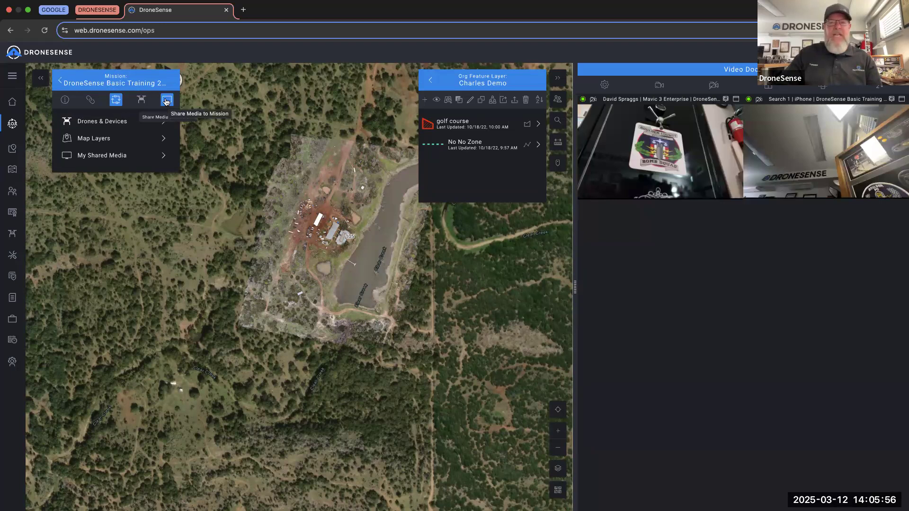
pyautogui.click(166, 102)
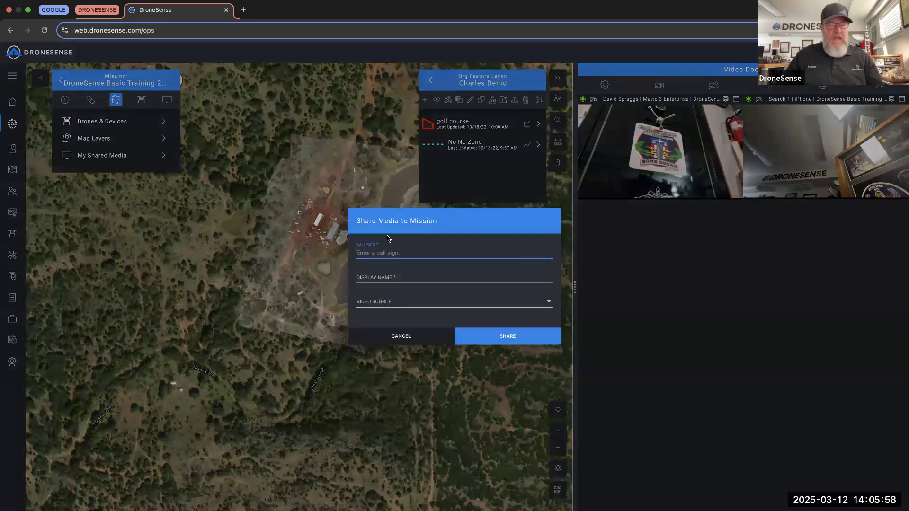
pyautogui.write('Test')
pyautogui.click(377, 282)
pyautogui.write('Test')
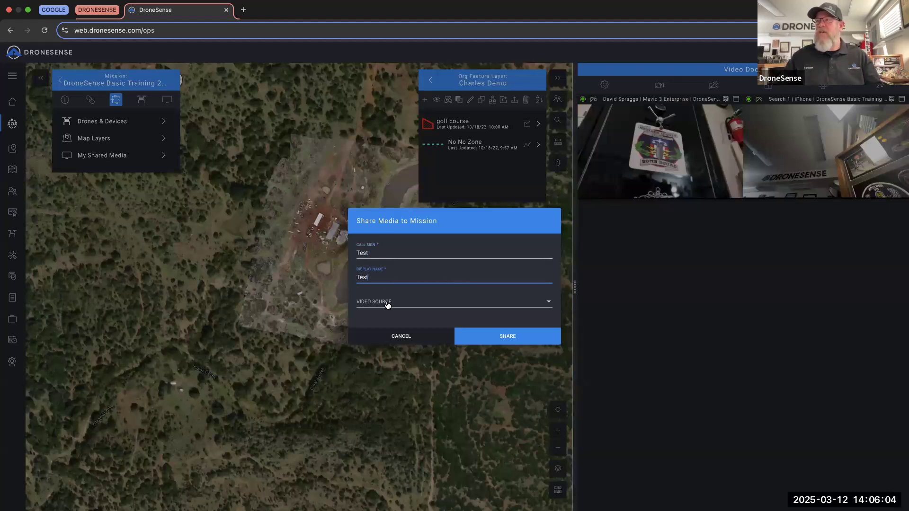
pyautogui.click(387, 305)
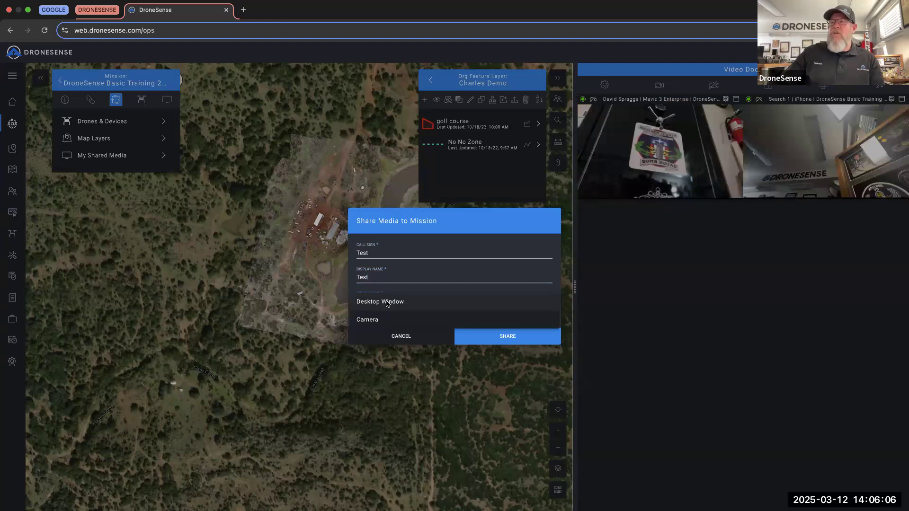
pyautogui.click(386, 304)
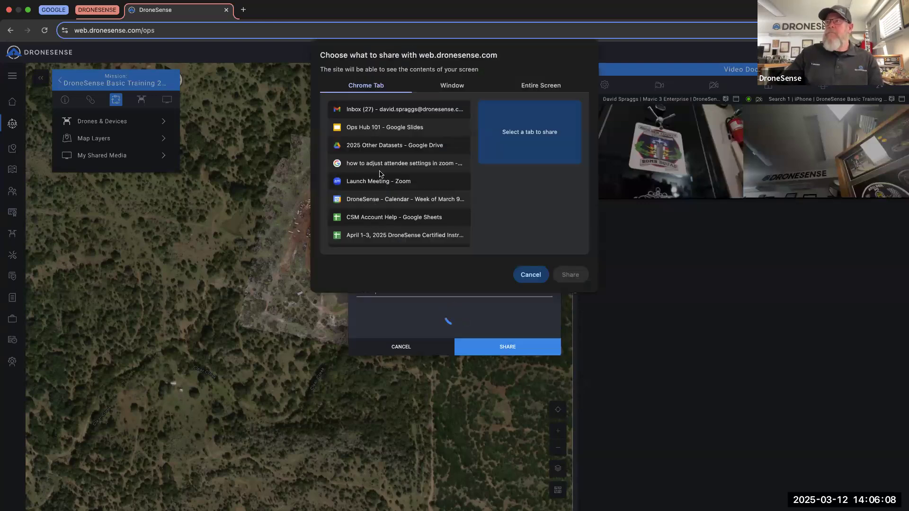
# - Share the 'leander texas - Google Search' Chrome tab as the mission's desktop feed
pyautogui.scroll(-3, 384, 187)
pyautogui.scroll(-6, 392, 196)
pyautogui.scroll(-3, 392, 196)
pyautogui.scroll(-2, 392, 196)
pyautogui.click(387, 215)
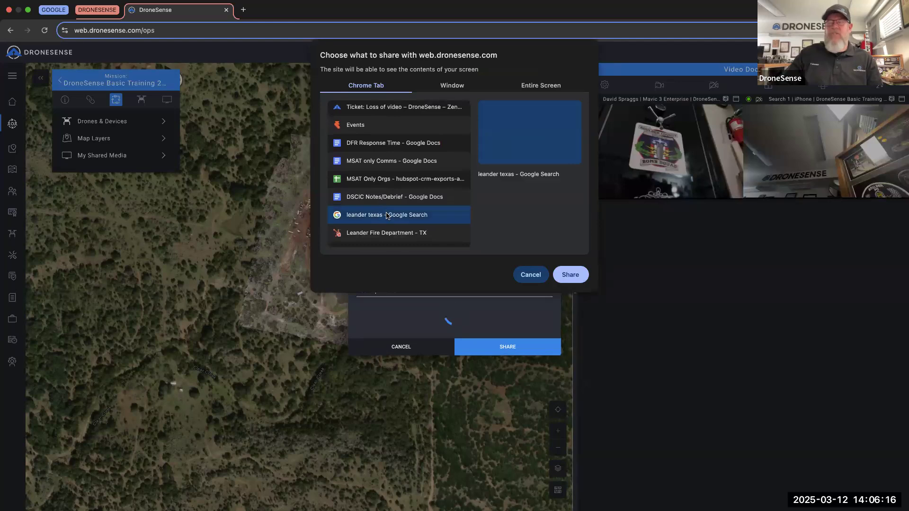
pyautogui.press('Down')
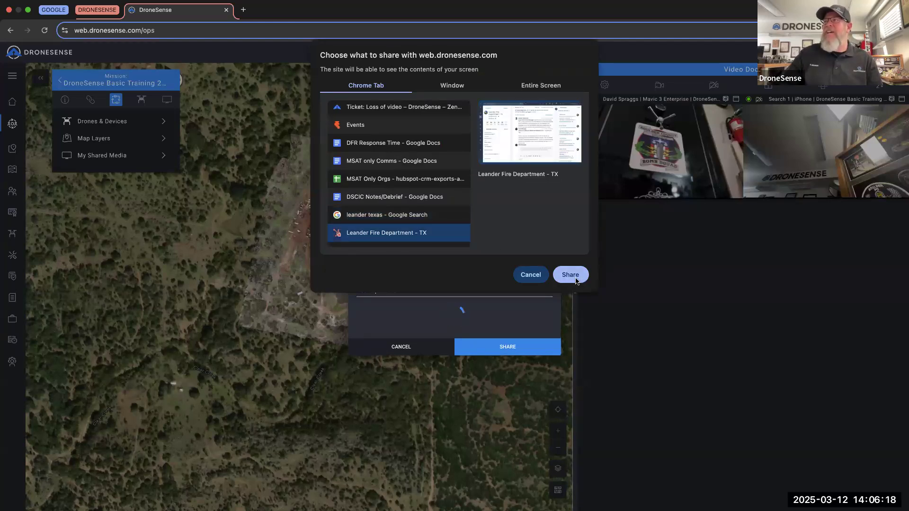
pyautogui.click(384, 213)
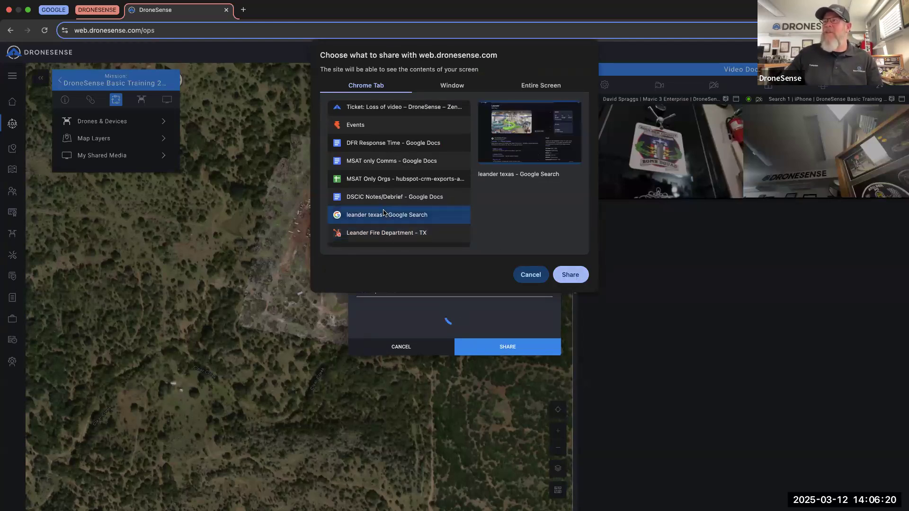
pyautogui.click(571, 279)
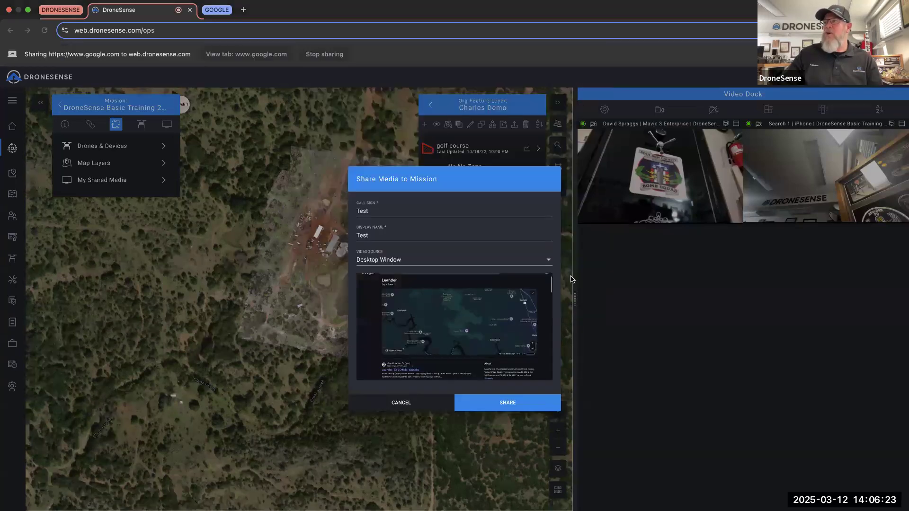
pyautogui.click(508, 405)
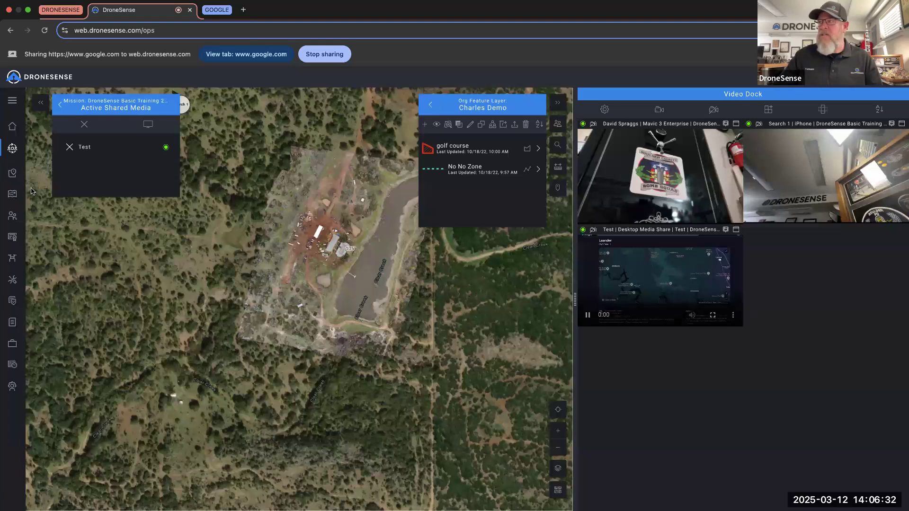
# - Present the Ops Hub 101 Google Slides deck full screen as a slideshow
pyautogui.press('super+Tab')
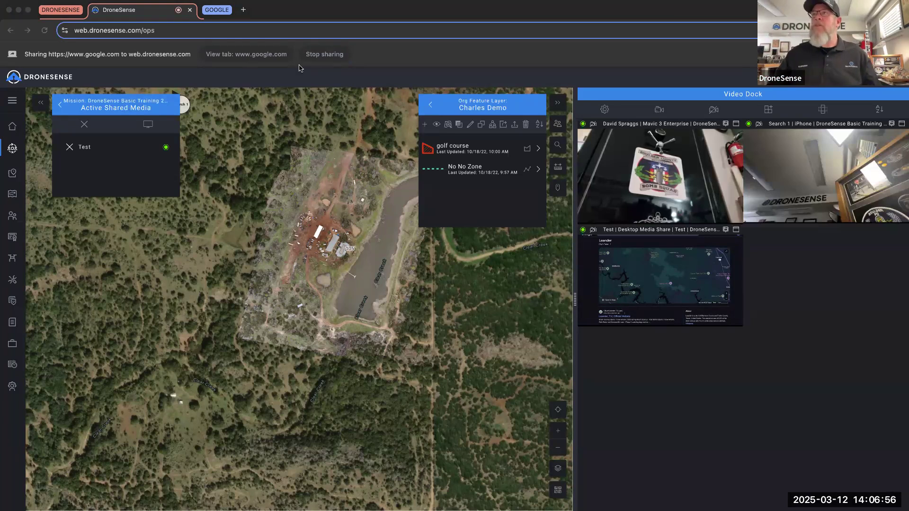
pyautogui.click(219, 10)
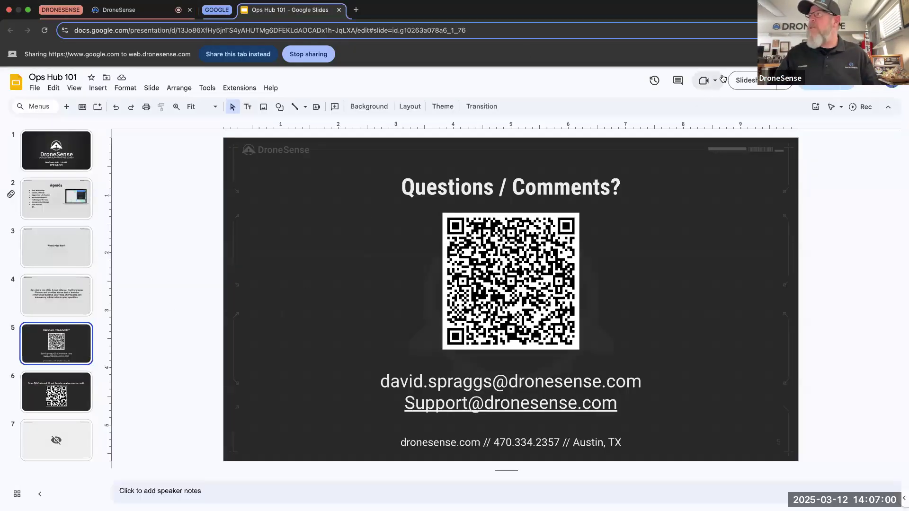
pyautogui.click(744, 80)
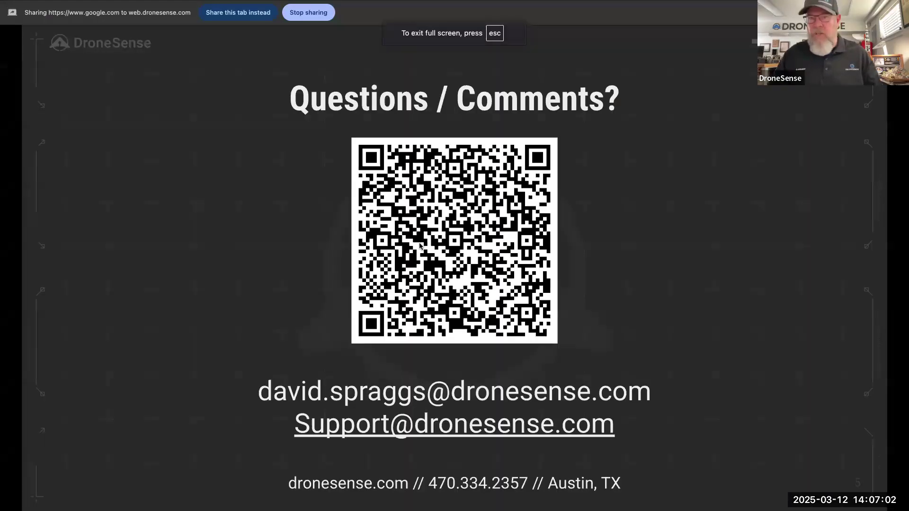